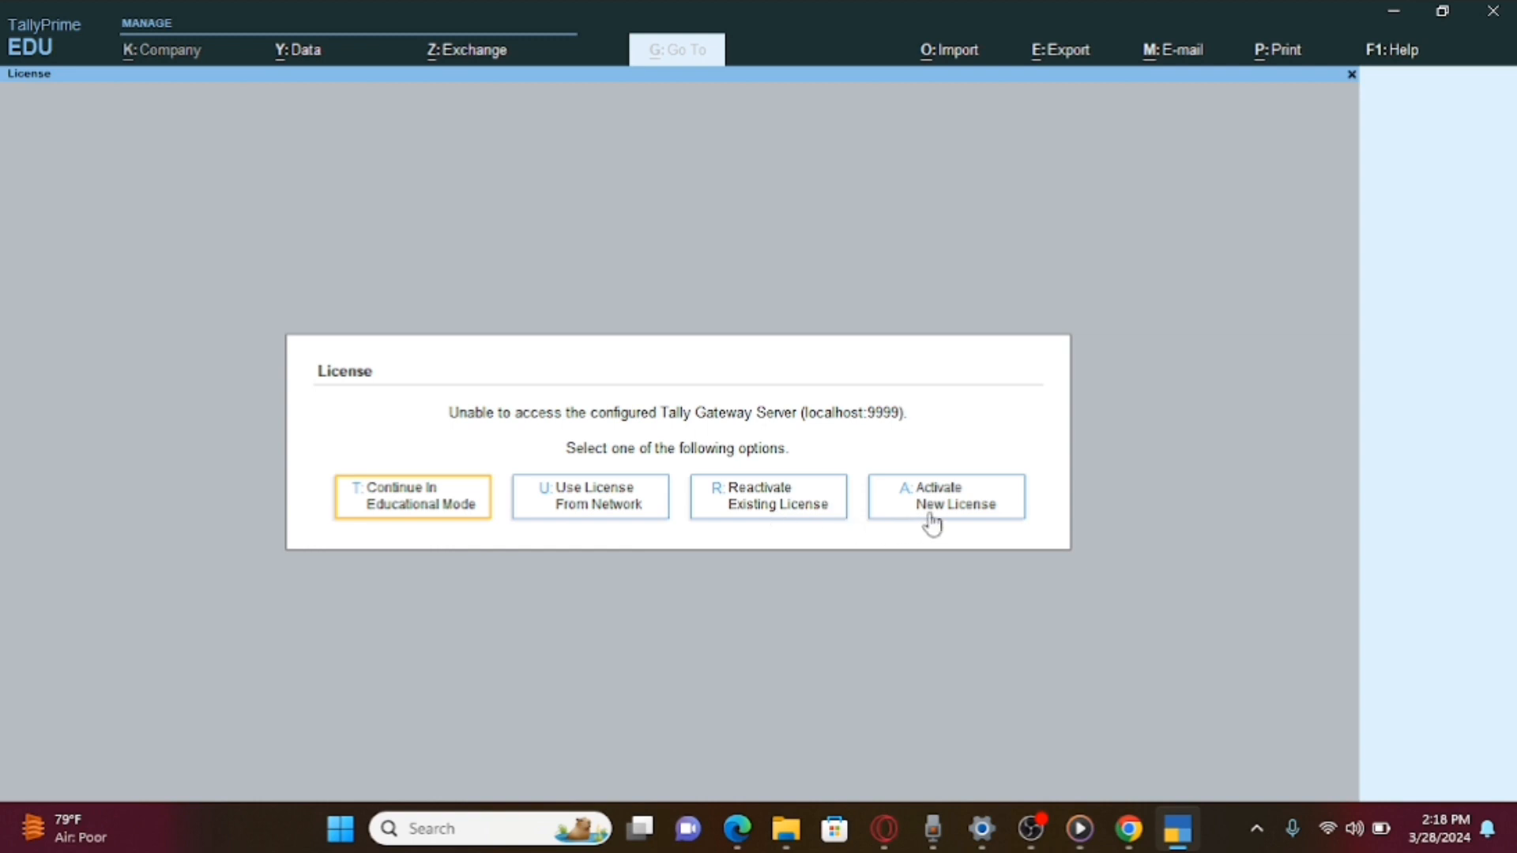
Dismiss the licence prompt by choosing Continue In Educational Mode.
{"action": "left_click", "coordinate": [402, 490]}
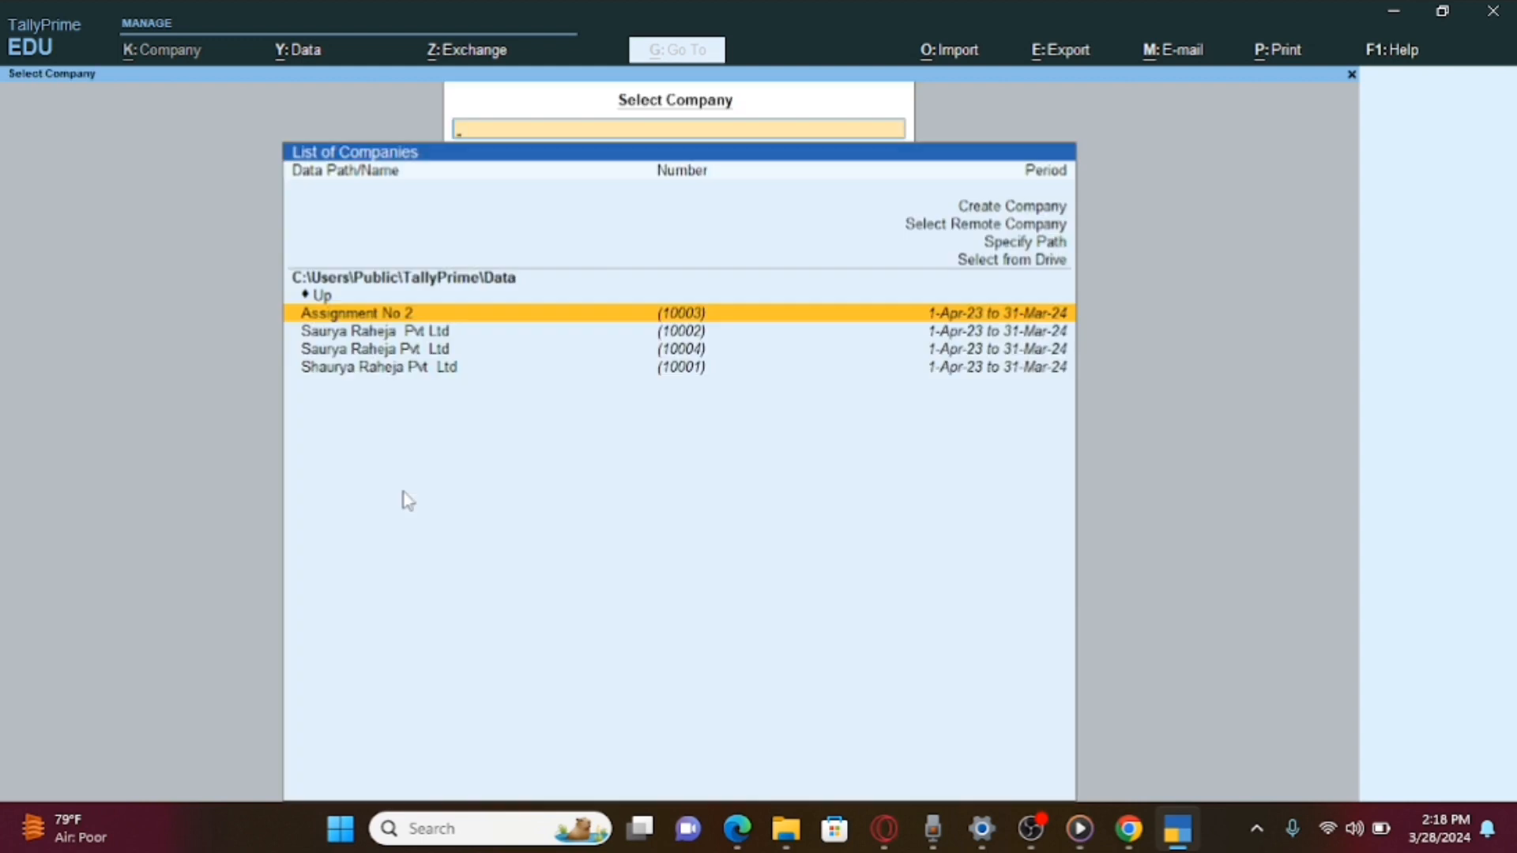
Decline quitting and load Saurya Raheja Pvt Ltd from the Select Company list.
{"action": "key", "text": "Escape"}
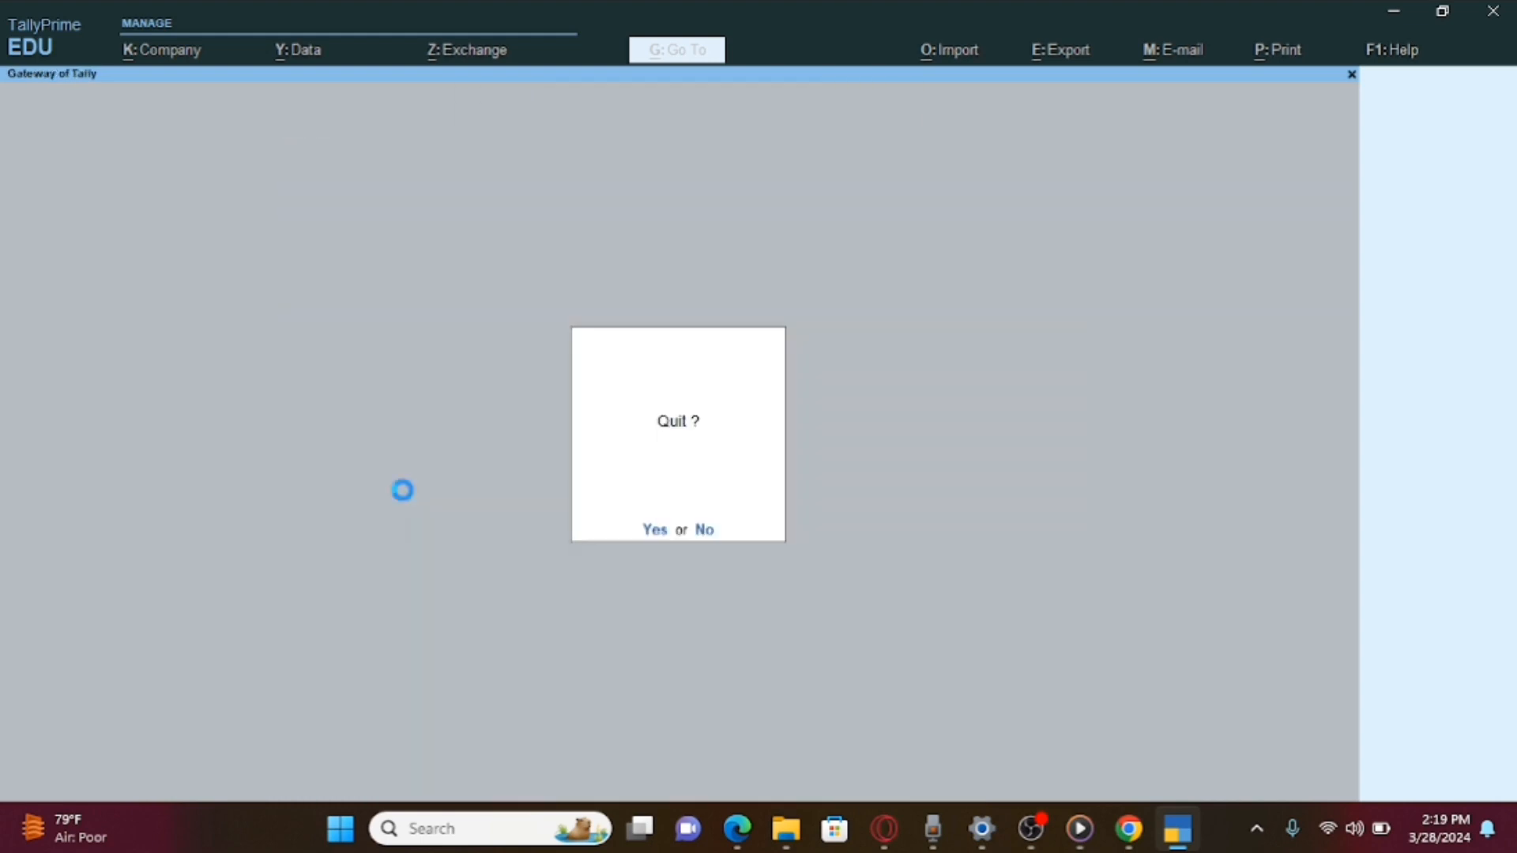
{"action": "key", "text": "Escape"}
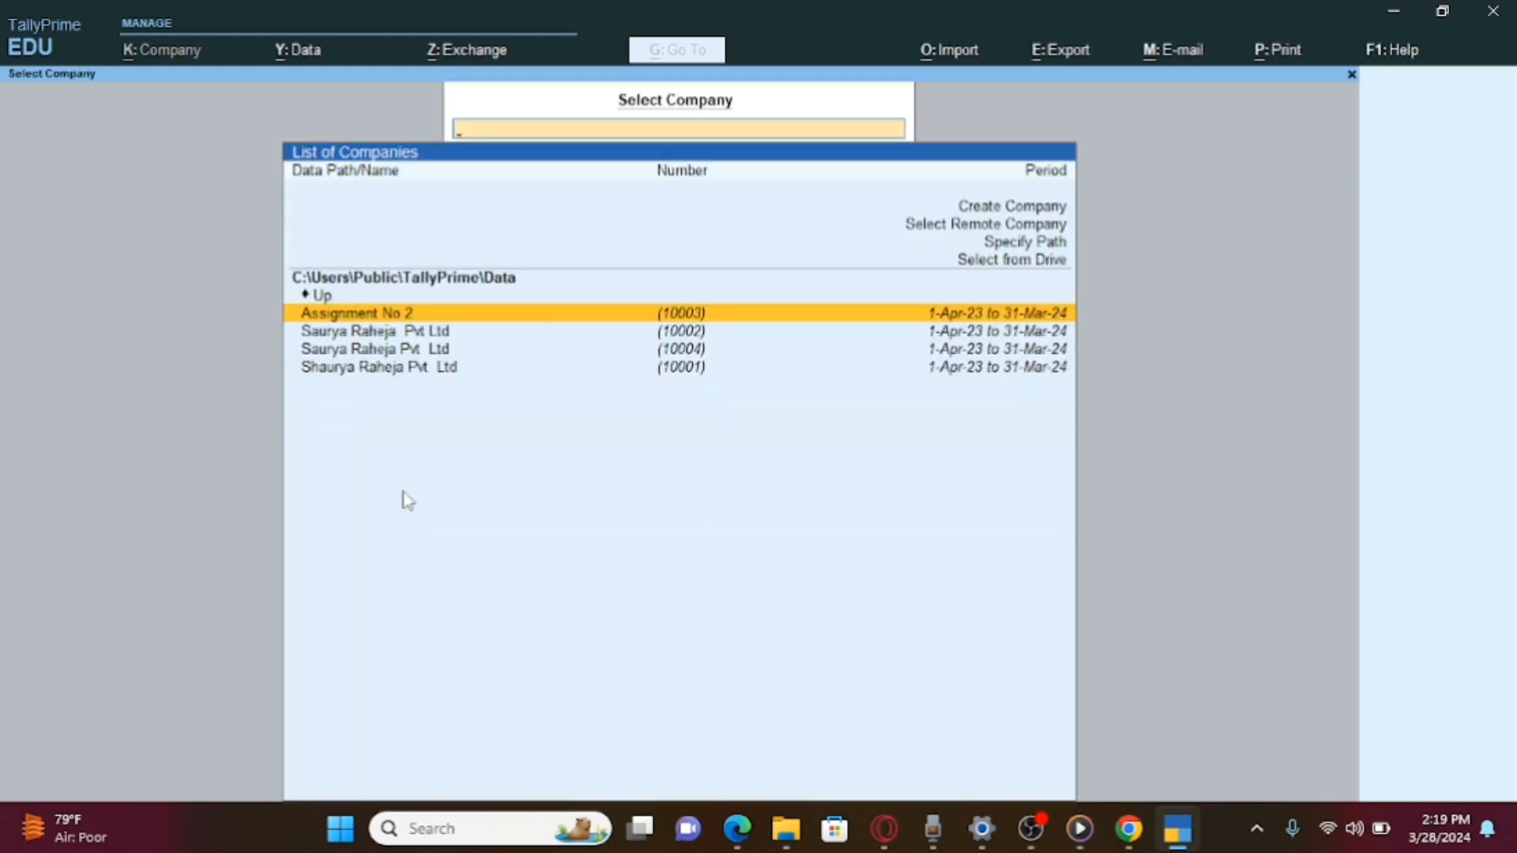
{"action": "key", "text": "Down"}
{"action": "key", "text": "Return"}
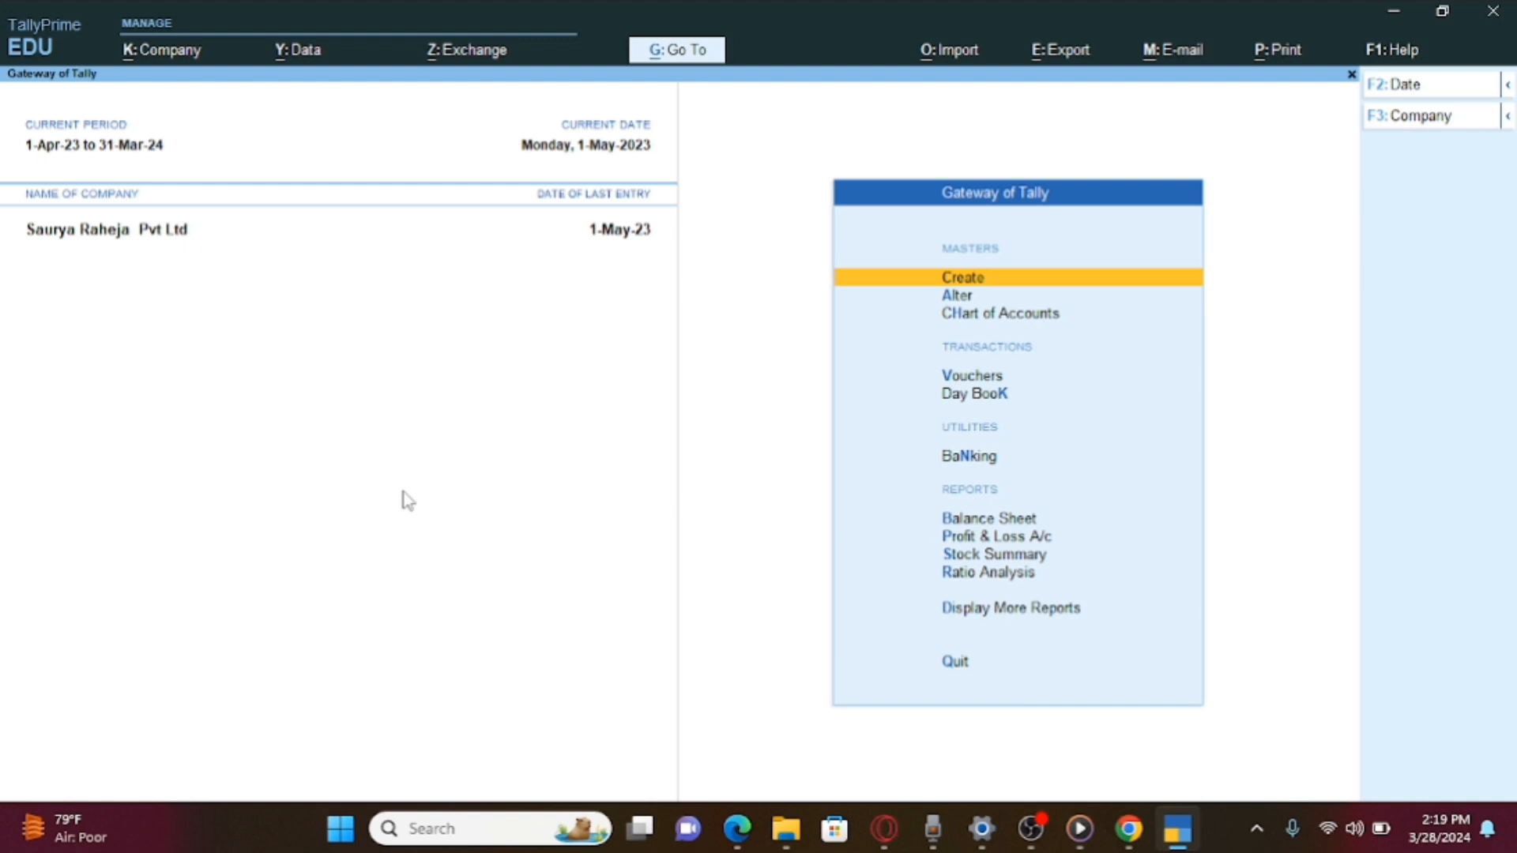
Start creating a new company named 'Cls Computer'.
{"action": "key", "text": "F3"}
{"action": "key", "text": "Up"}
{"action": "key", "text": "Up"}
{"action": "key", "text": "Up"}
{"action": "key", "text": "Up"}
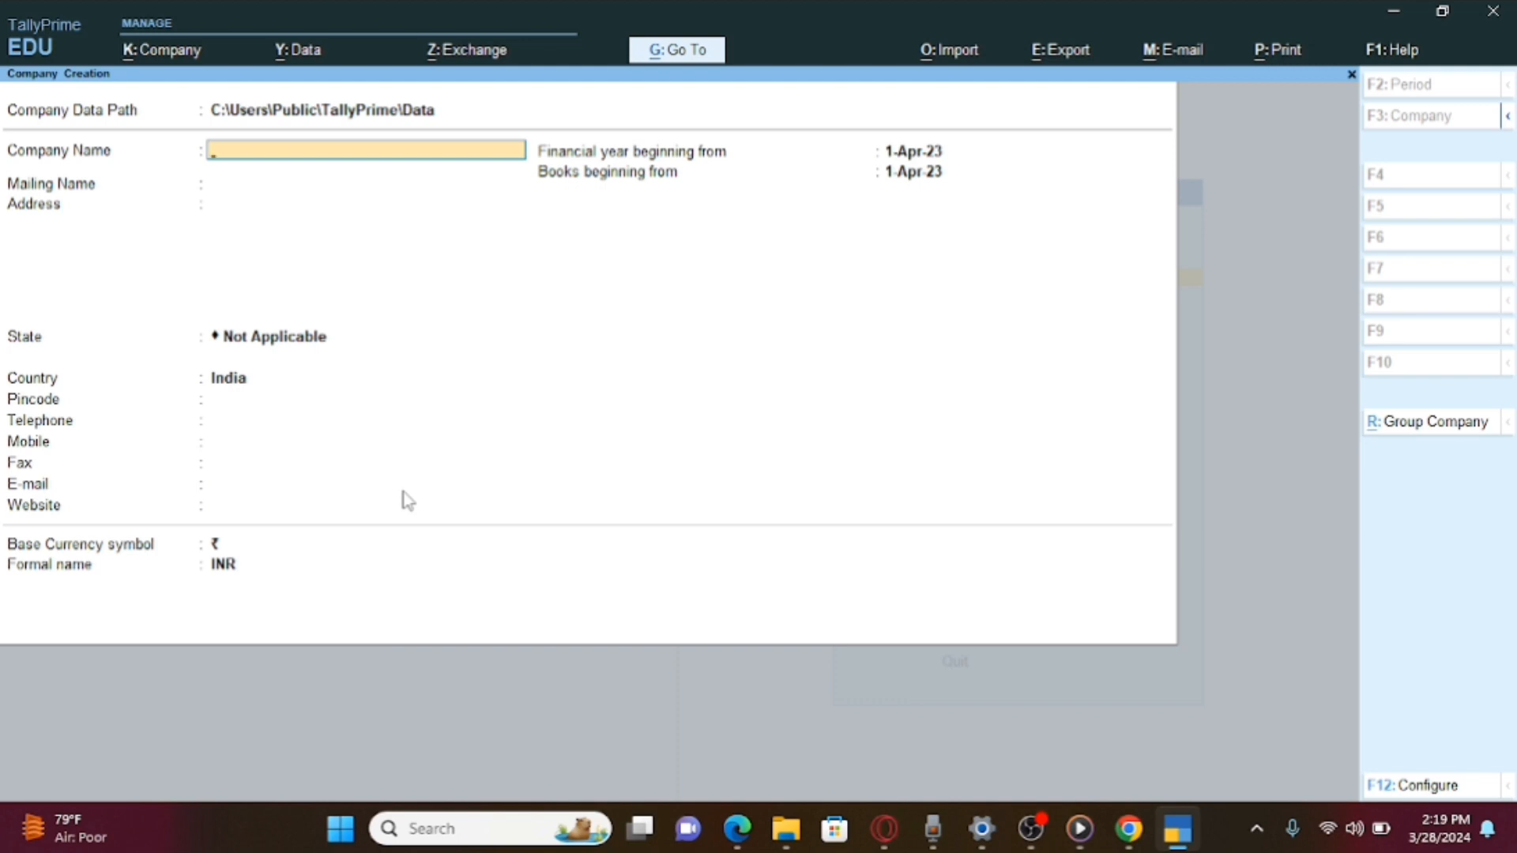
{"action": "type", "text": "Cls Computer"}
{"action": "key", "text": "Return"}
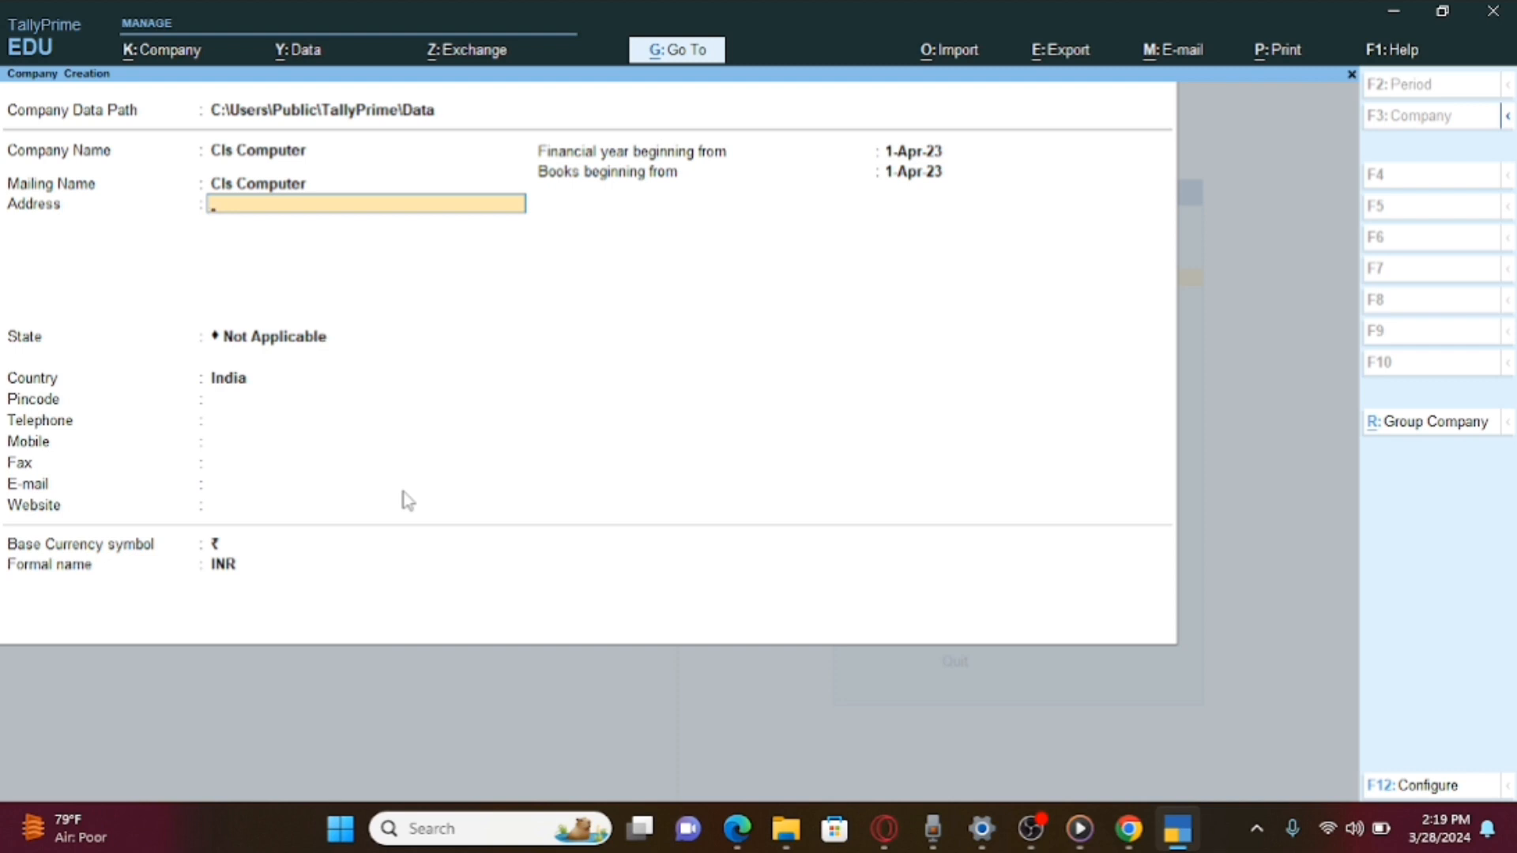
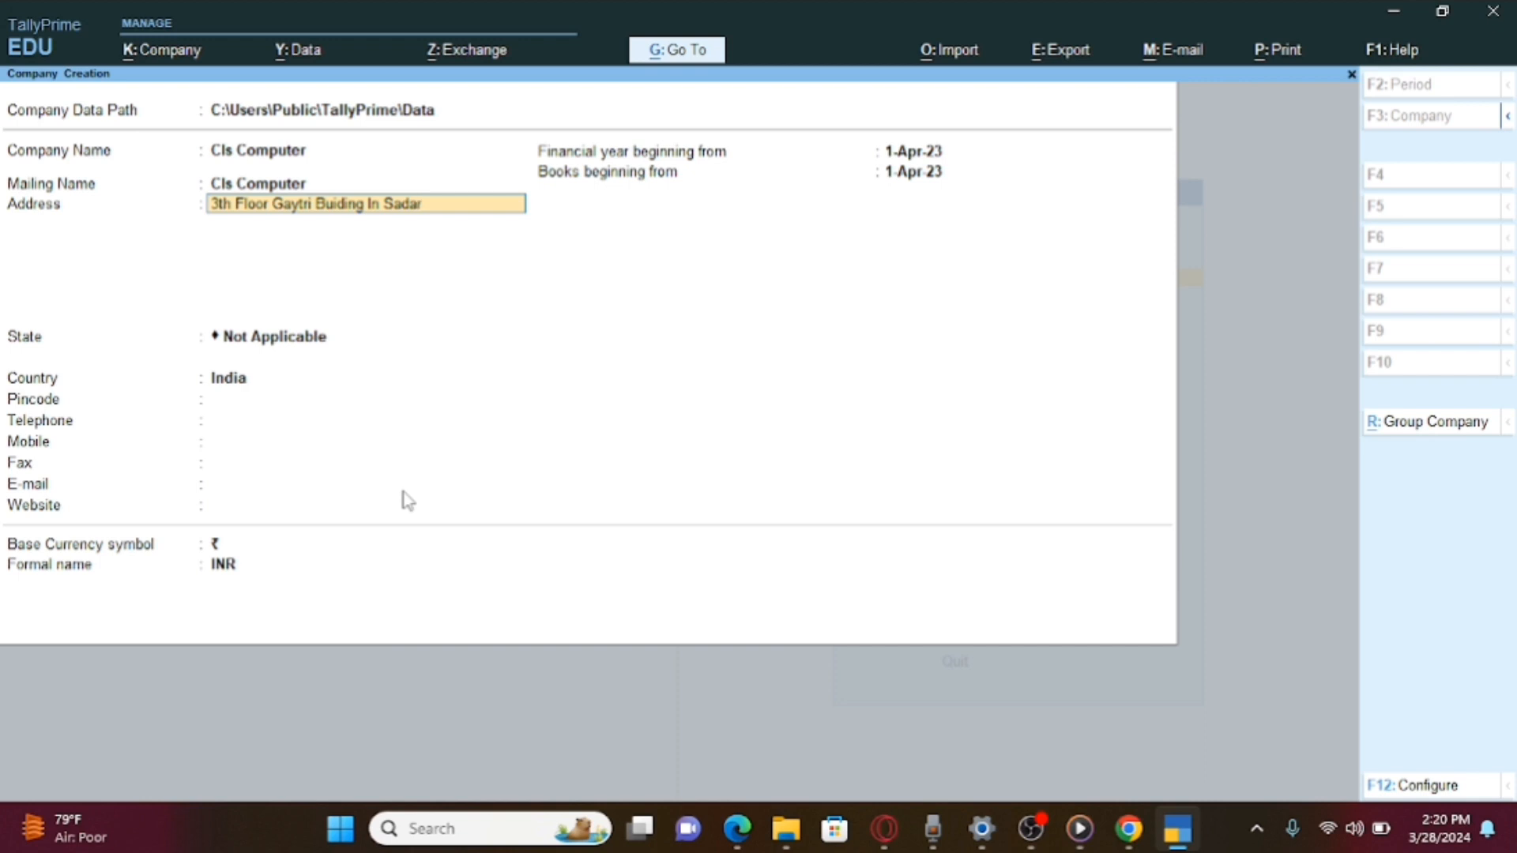
Enter the company's two-line street address.
{"action": "key", "text": "Return"}
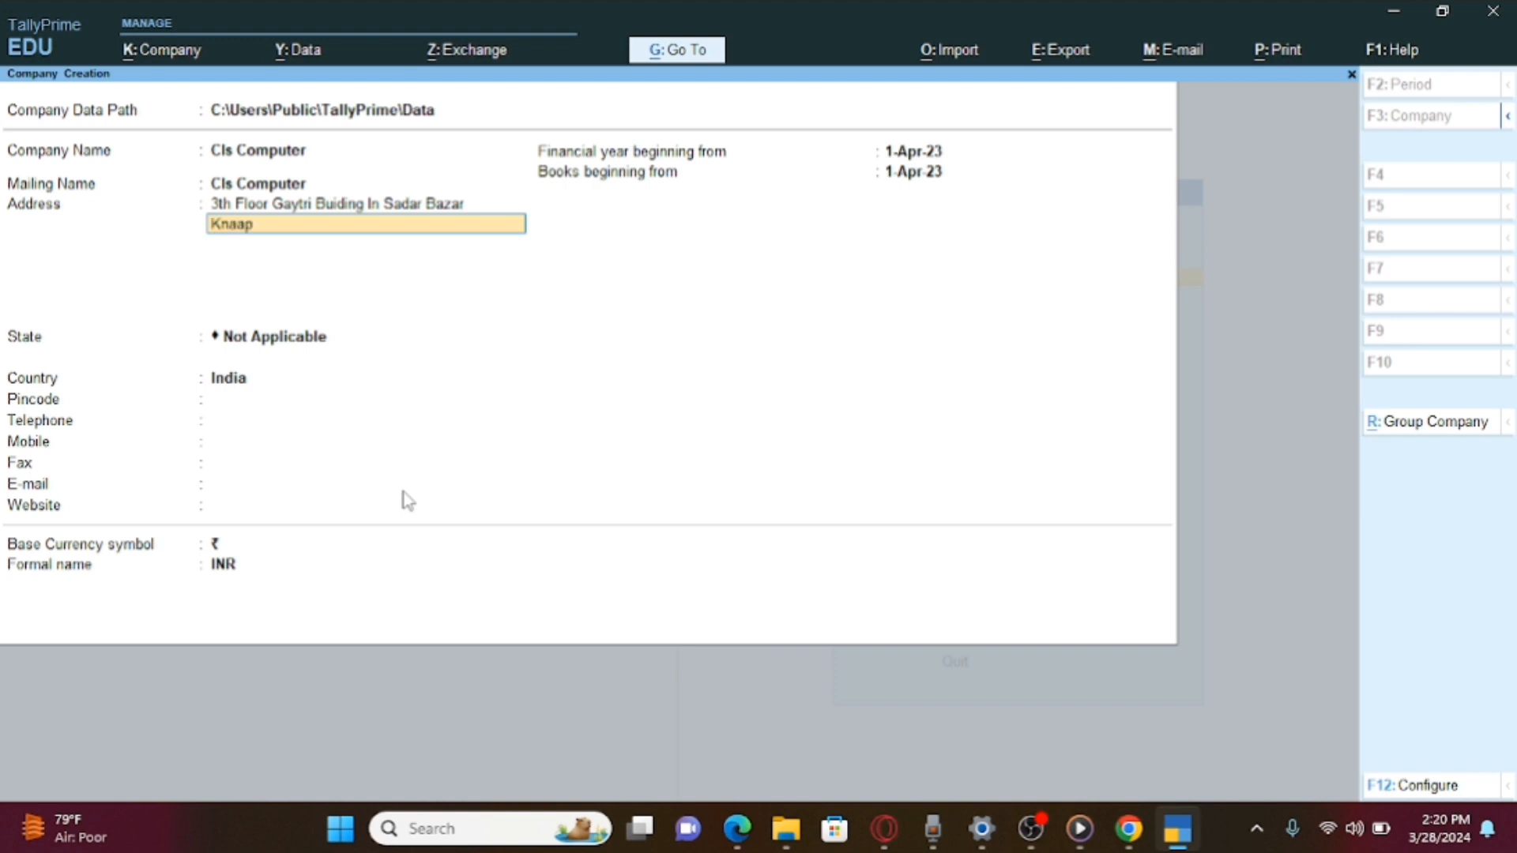
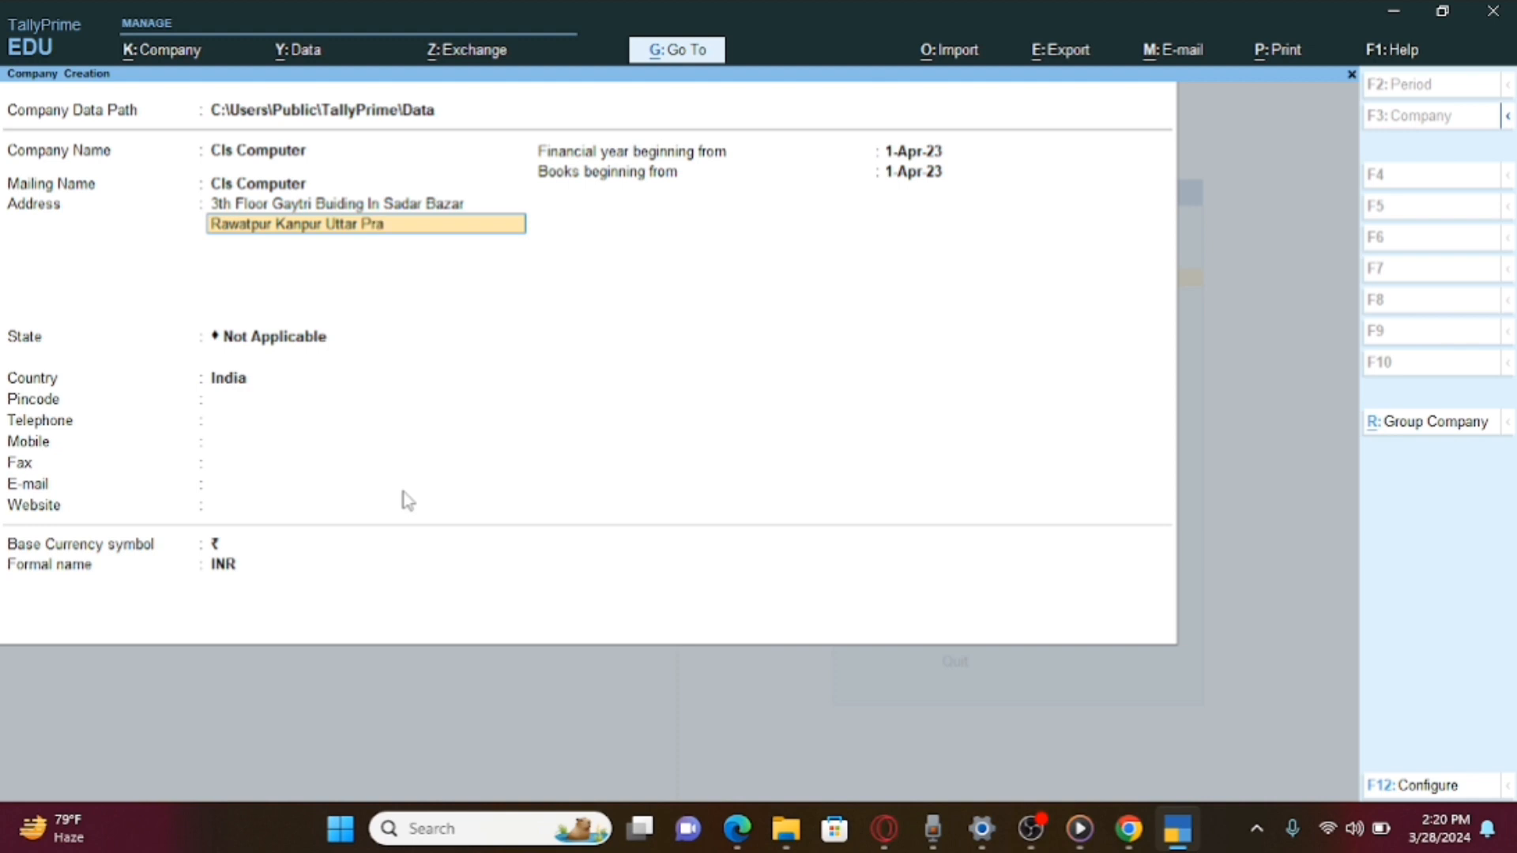
Correct the address pincode, choose Uttar Pradesh as the state, and enter the pincode.
{"action": "key", "text": "BackSpace"}
{"action": "key", "text": "BackSpace"}
{"action": "key", "text": "BackSpace"}
{"action": "key", "text": "BackSpace"}
{"action": "key", "text": "BackSpace"}
{"action": "type", "text": "8902"}
{"action": "key", "text": "Return"}
{"action": "key", "text": "Return"}
{"action": "type", "text": "U"}
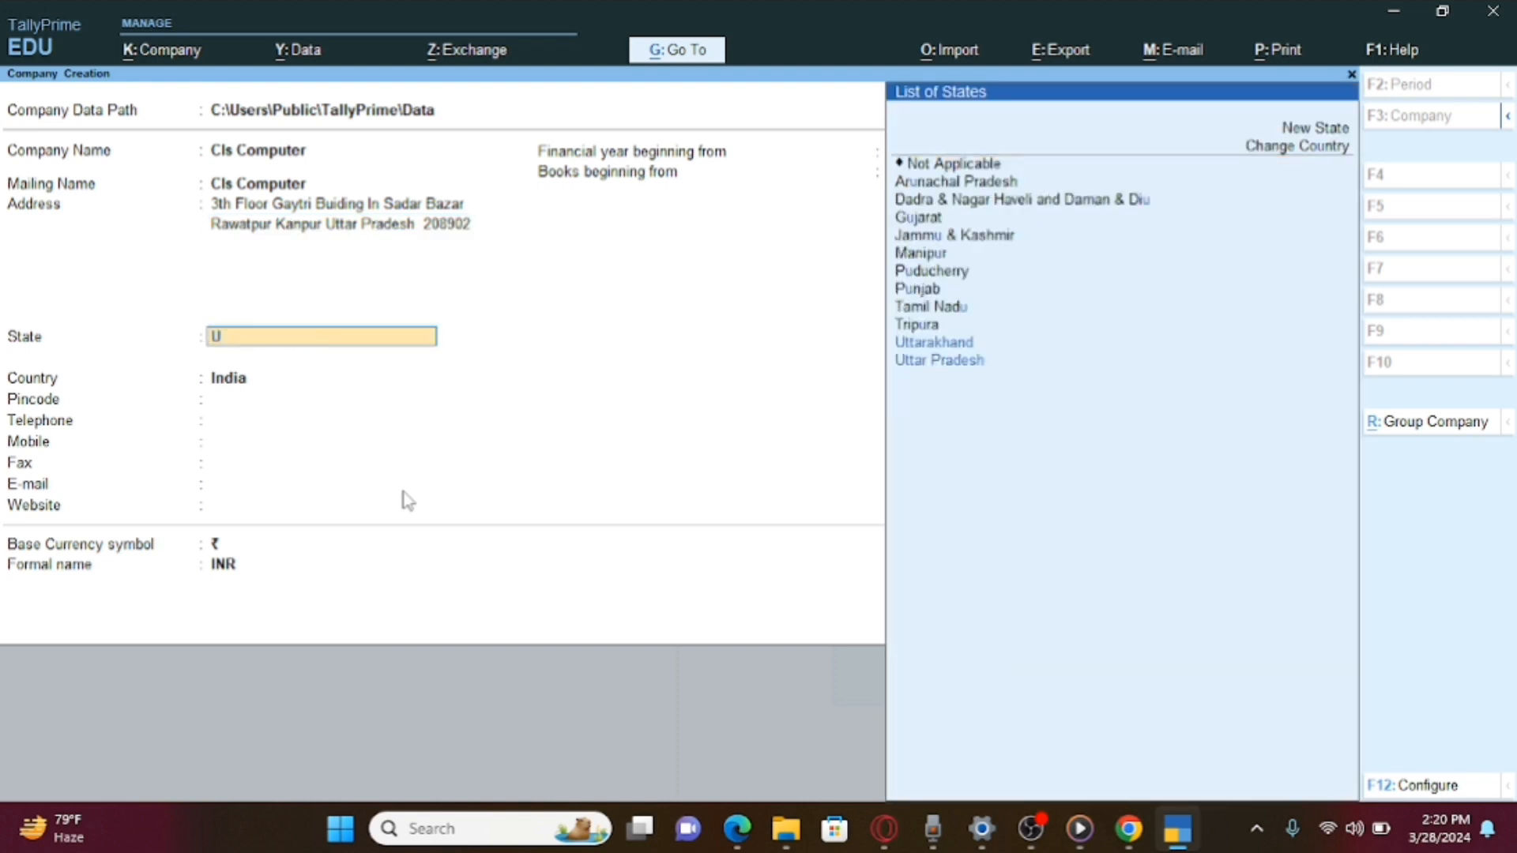
{"action": "key", "text": "Down"}
{"action": "key", "text": "Return"}
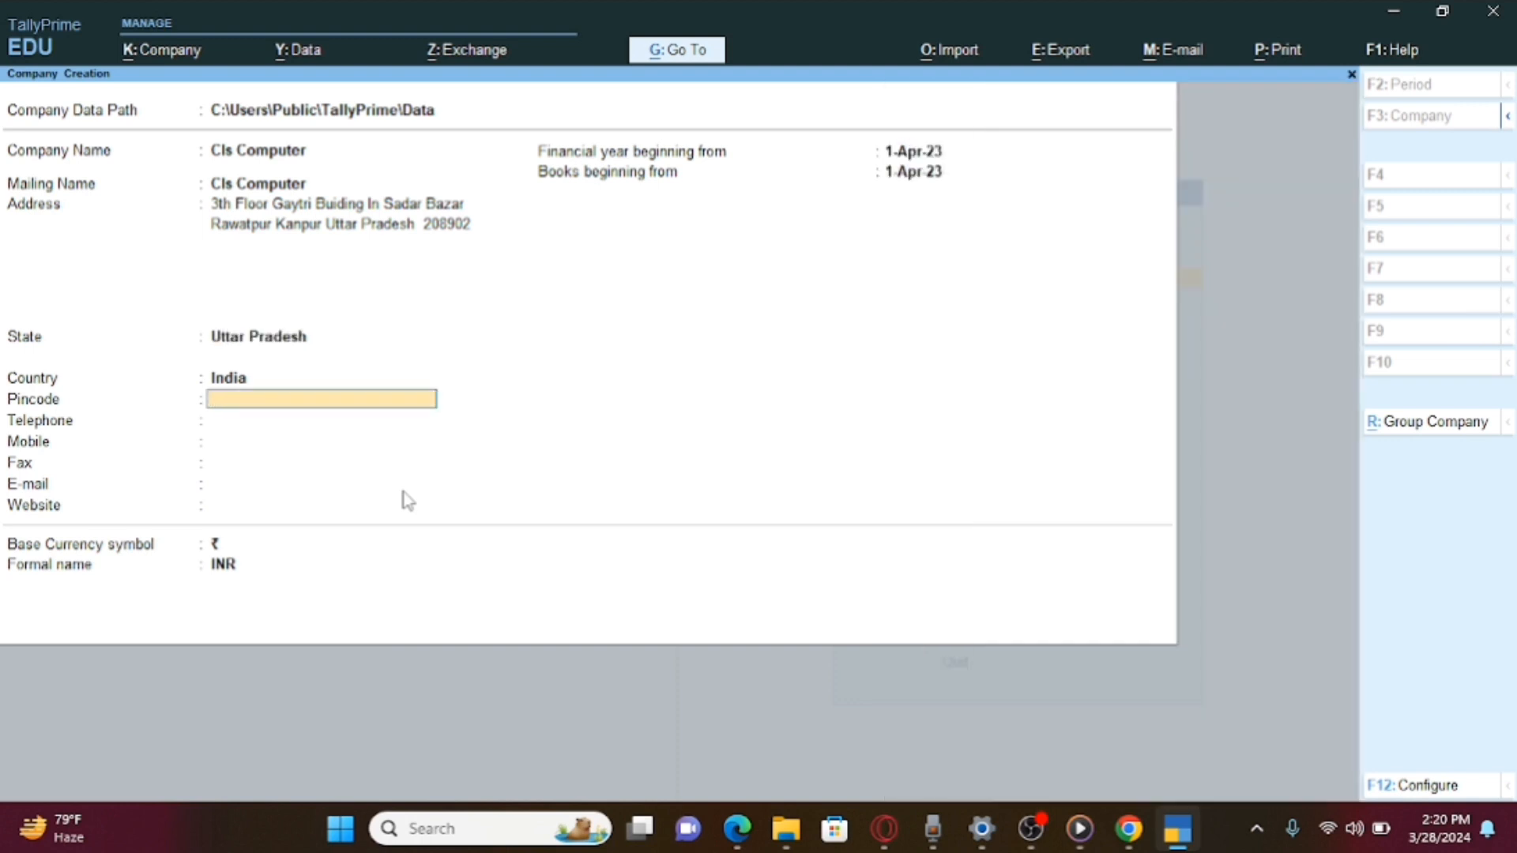
{"action": "type", "text": "208902"}
{"action": "key", "text": "Return"}
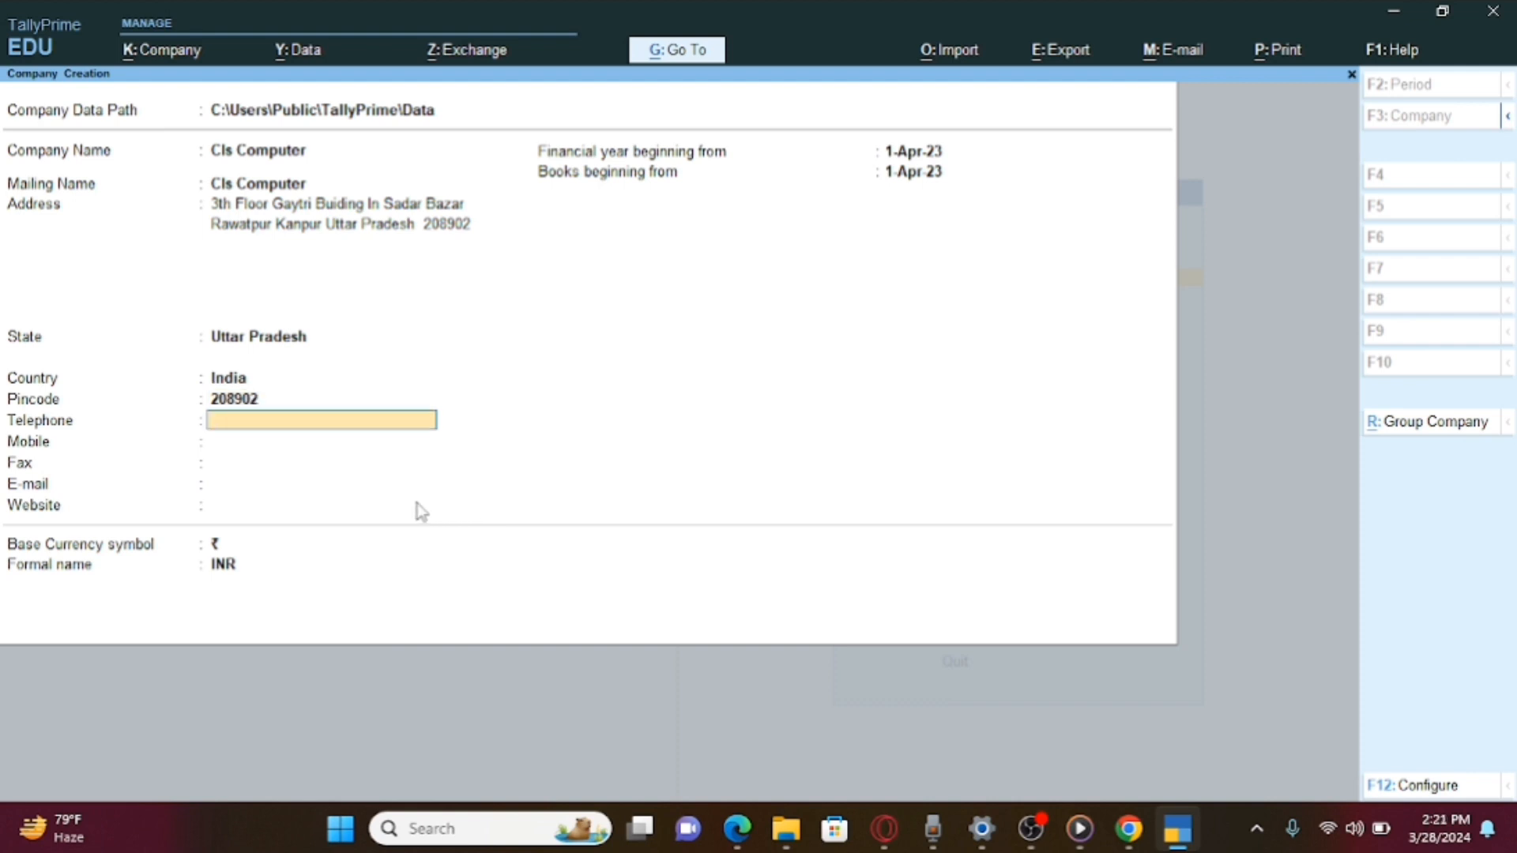
Fill in the company telephone, fax and e-mail, leaving Mobile blank.
{"action": "key", "text": "Return"}
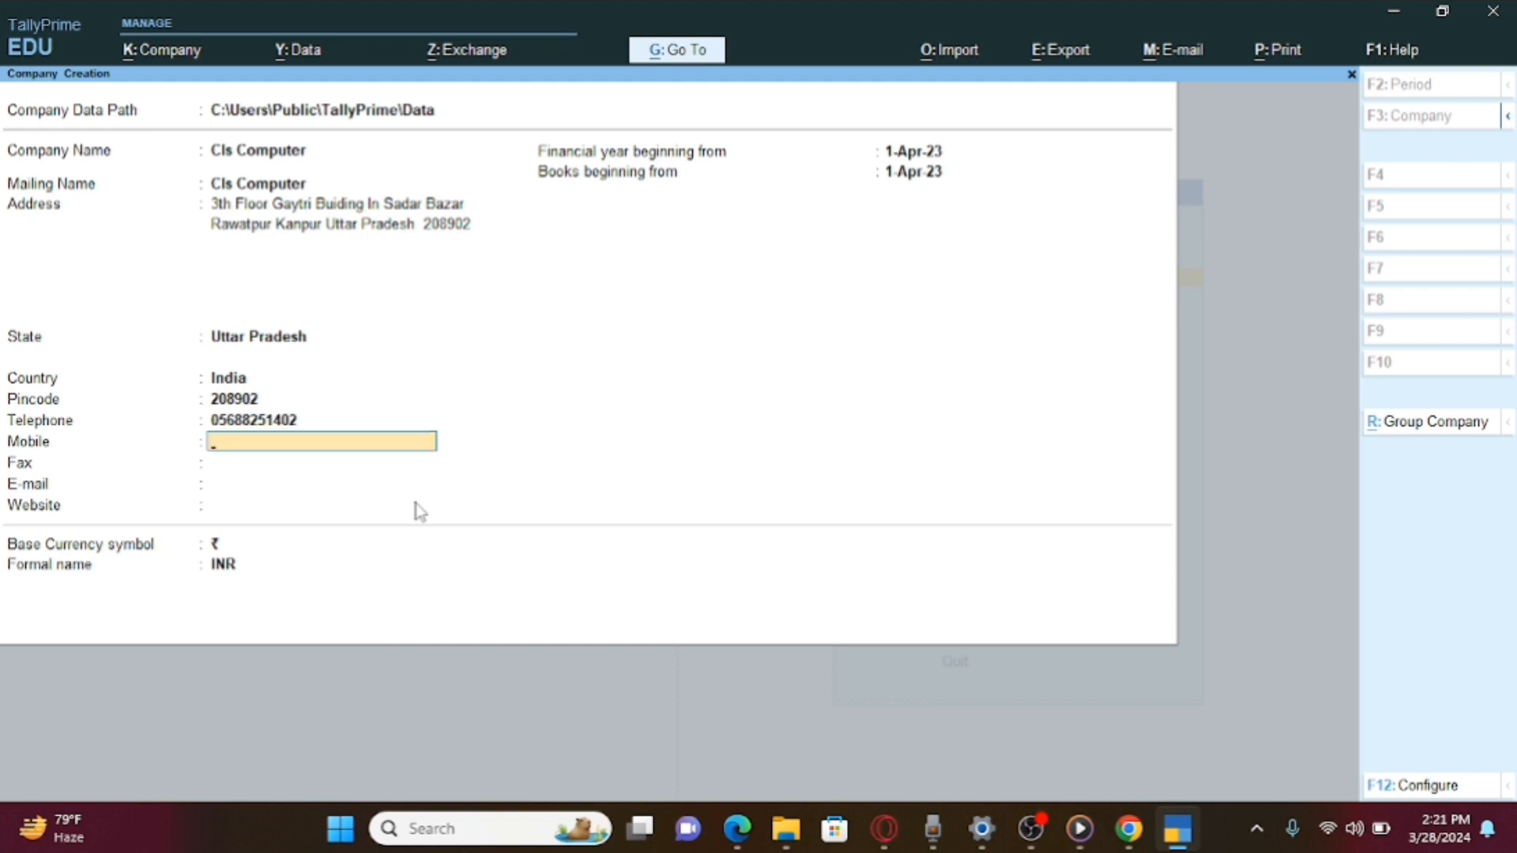
{"action": "key", "text": "Return"}
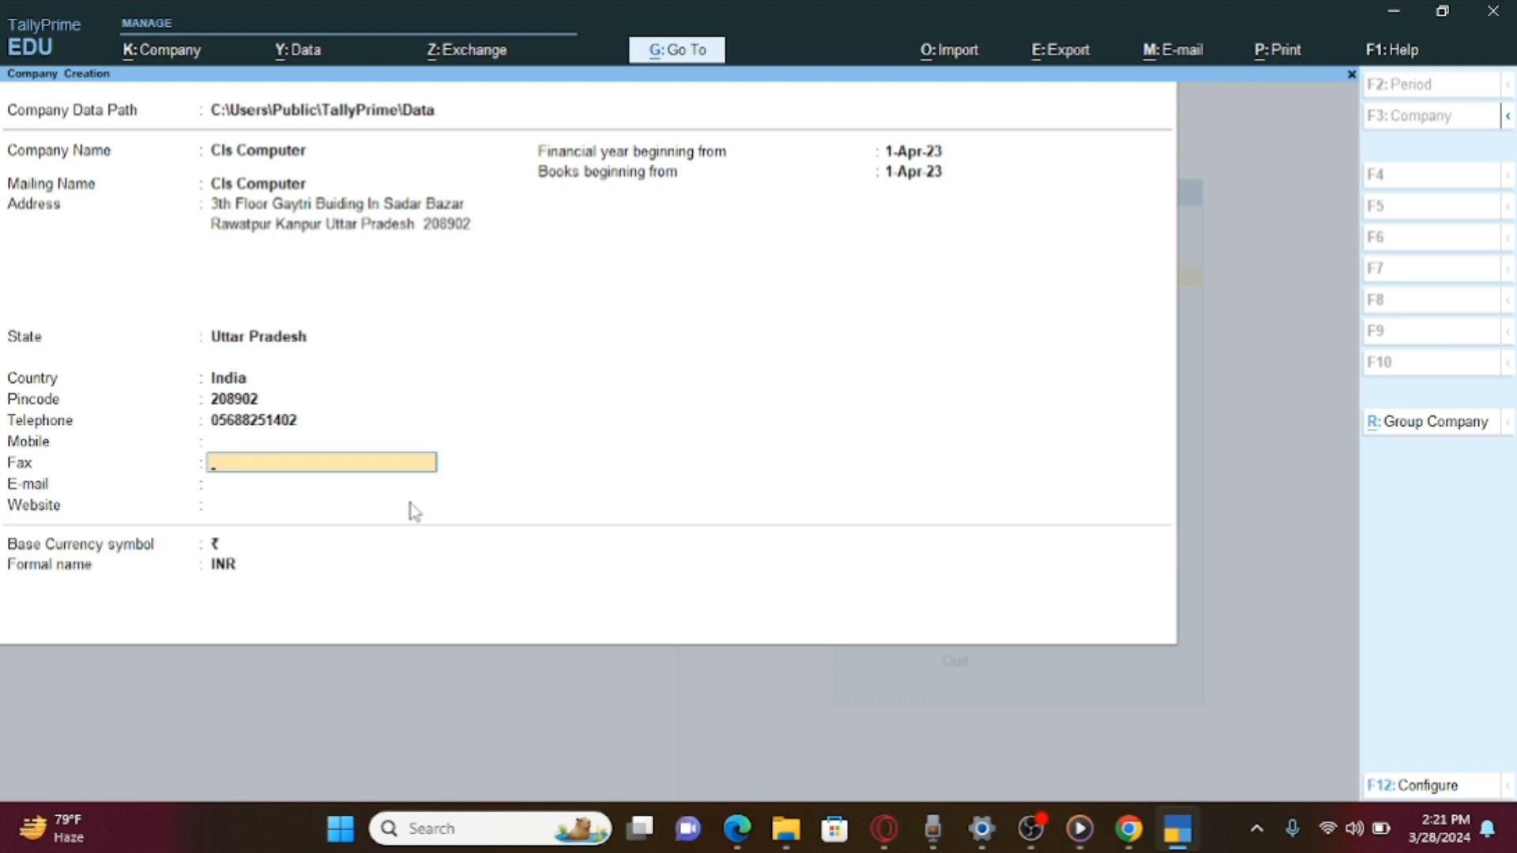
{"action": "key", "text": "Return"}
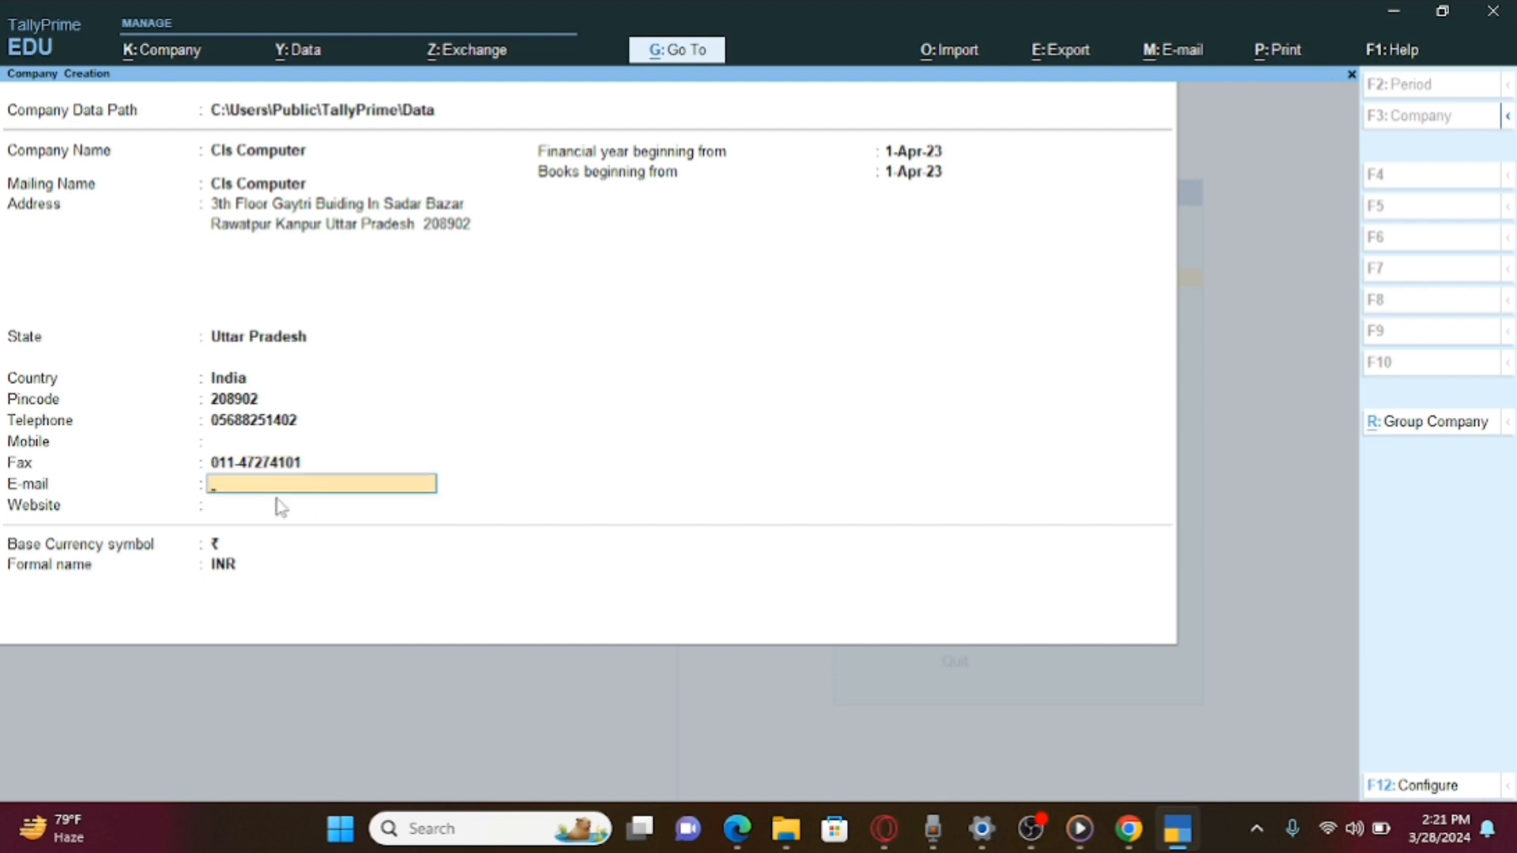
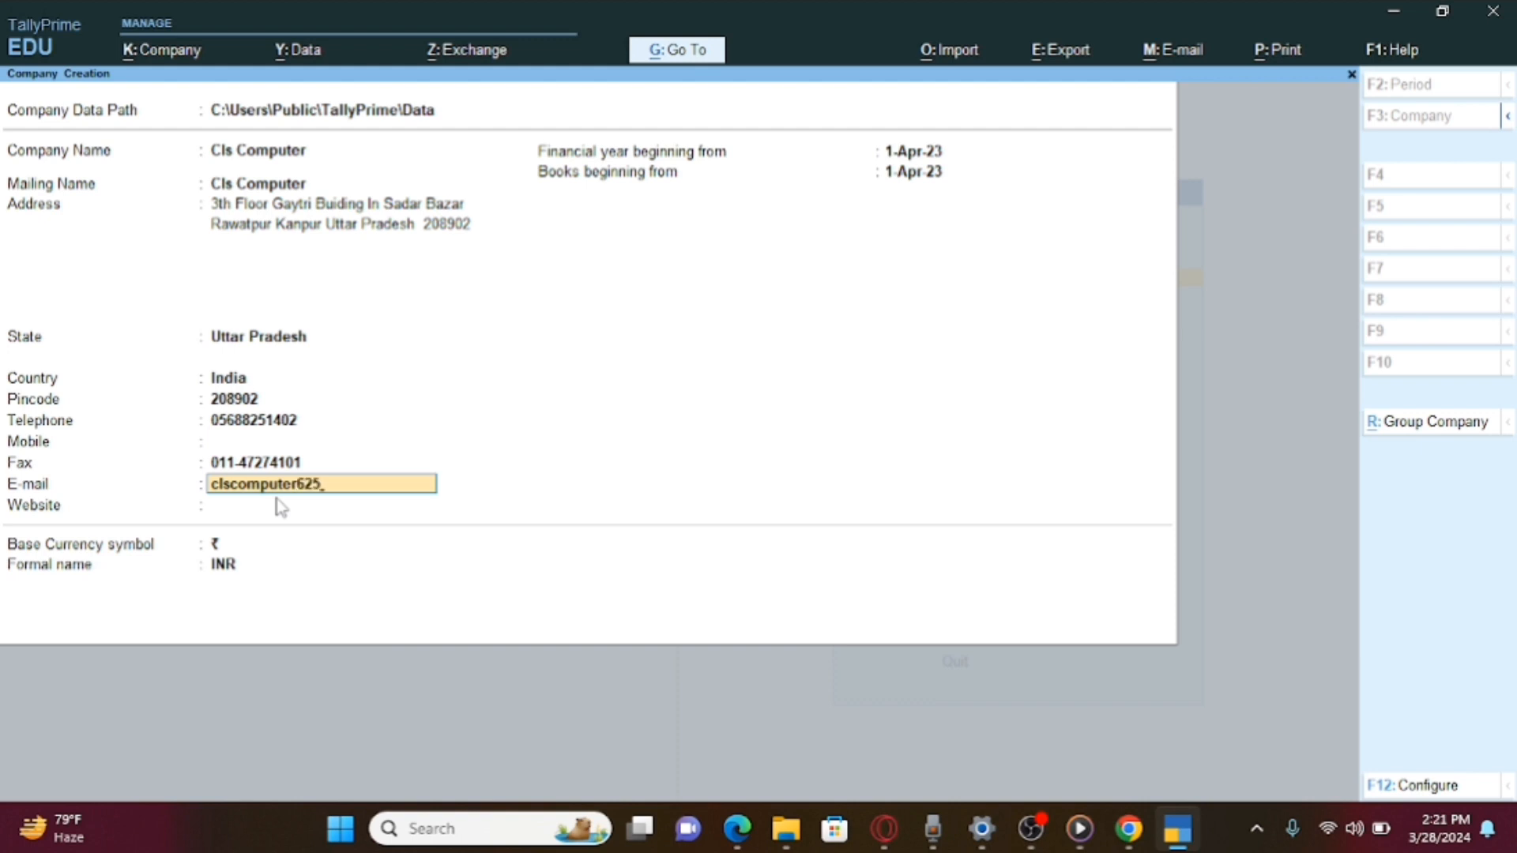
{"action": "key", "text": "Return"}
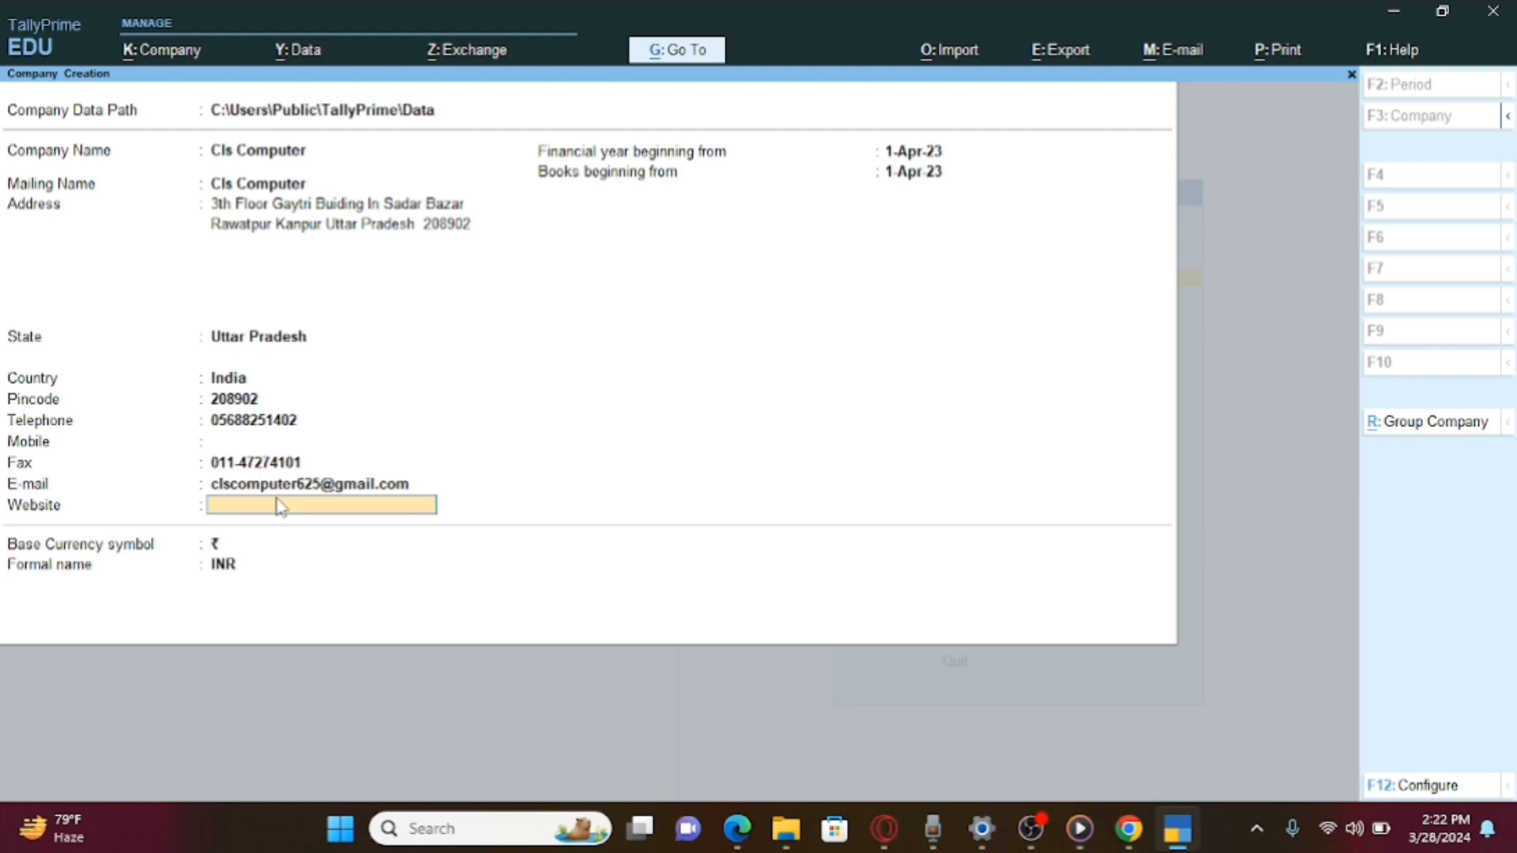
Set the financial year from 1-4-2023 and books beginning from 1-6-2023, then save the company.
{"action": "key", "text": "Return"}
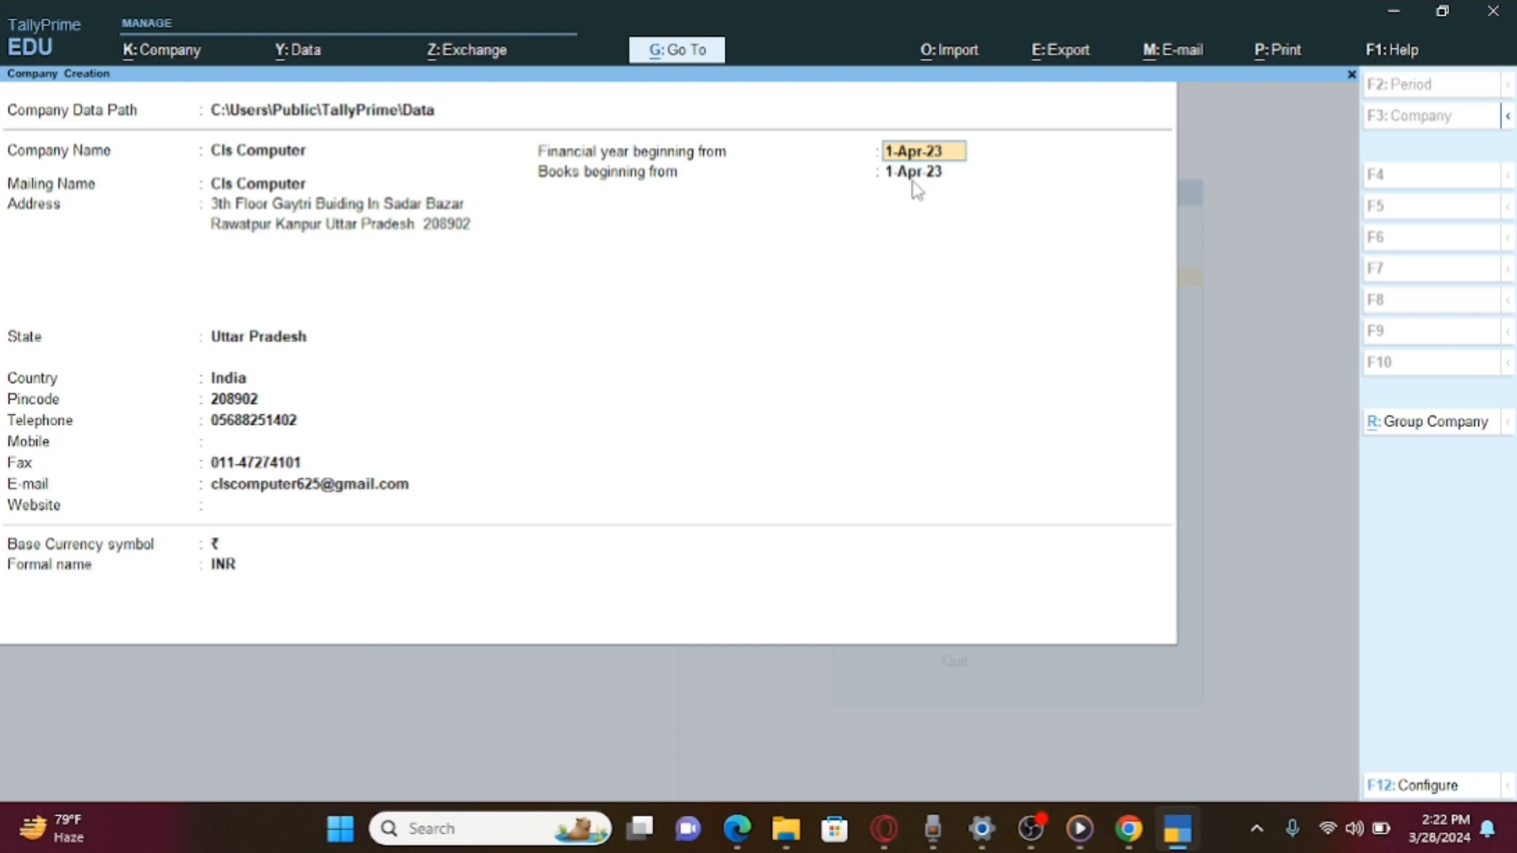
{"action": "type", "text": "1-4-2023"}
{"action": "key", "text": "Return"}
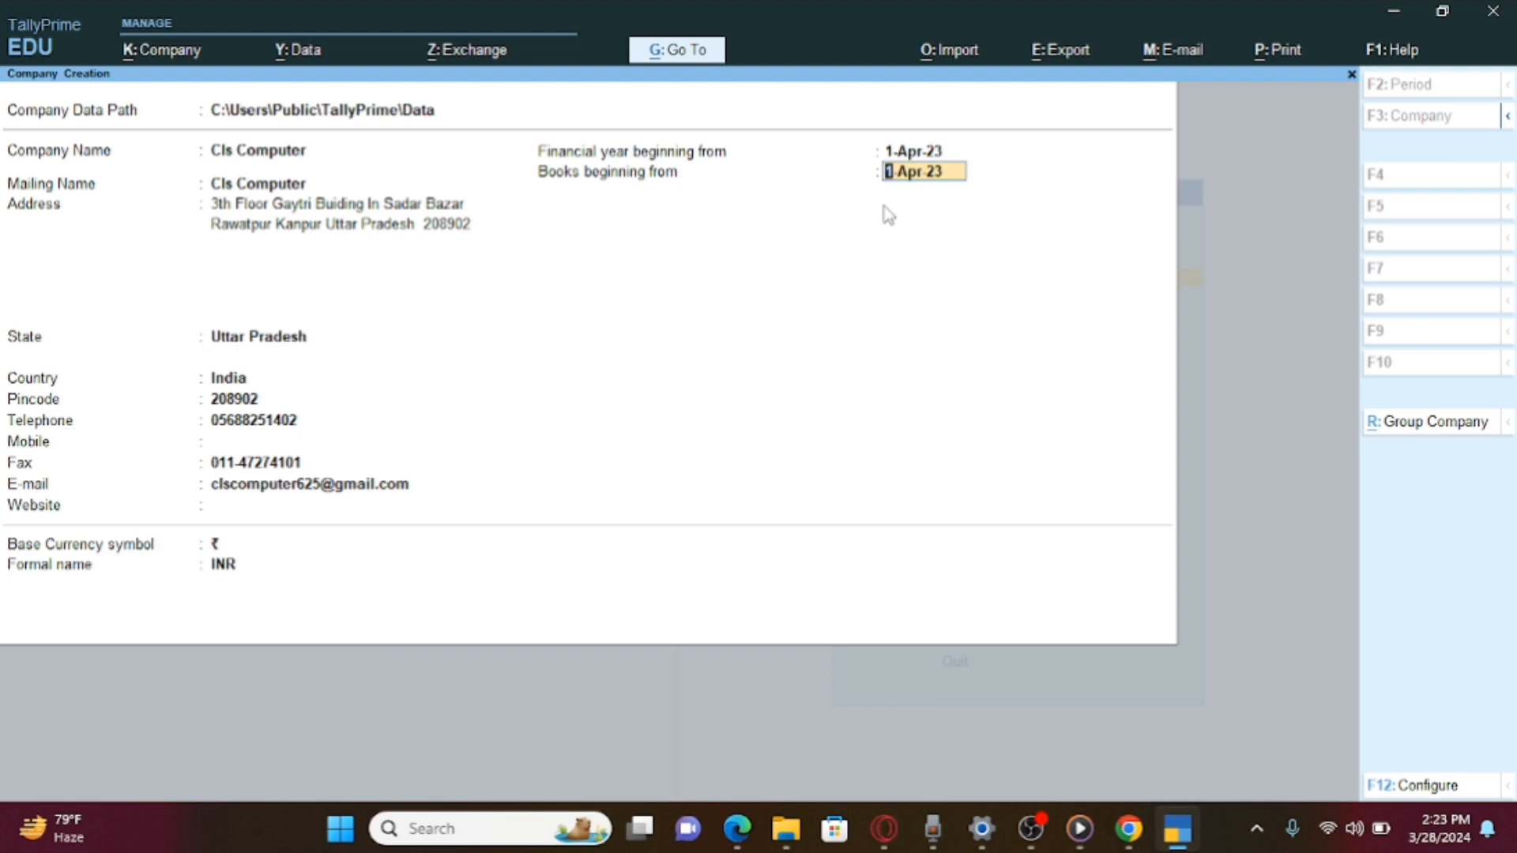
{"action": "type", "text": "1"}
{"action": "type", "text": "-10"}
{"action": "type", "text": "-0"}
{"action": "key", "text": "BackSpace"}
{"action": "key", "text": "BackSpace"}
{"action": "key", "text": "BackSpace"}
{"action": "key", "text": "BackSpace"}
{"action": "type", "text": "4-2023"}
{"action": "key", "text": "BackSpace"}
{"action": "key", "text": "BackSpace"}
{"action": "key", "text": "BackSpace"}
{"action": "key", "text": "BackSpace"}
{"action": "key", "text": "BackSpace"}
{"action": "key", "text": "BackSpace"}
{"action": "type", "text": "6-2023"}
{"action": "key", "text": "Return"}
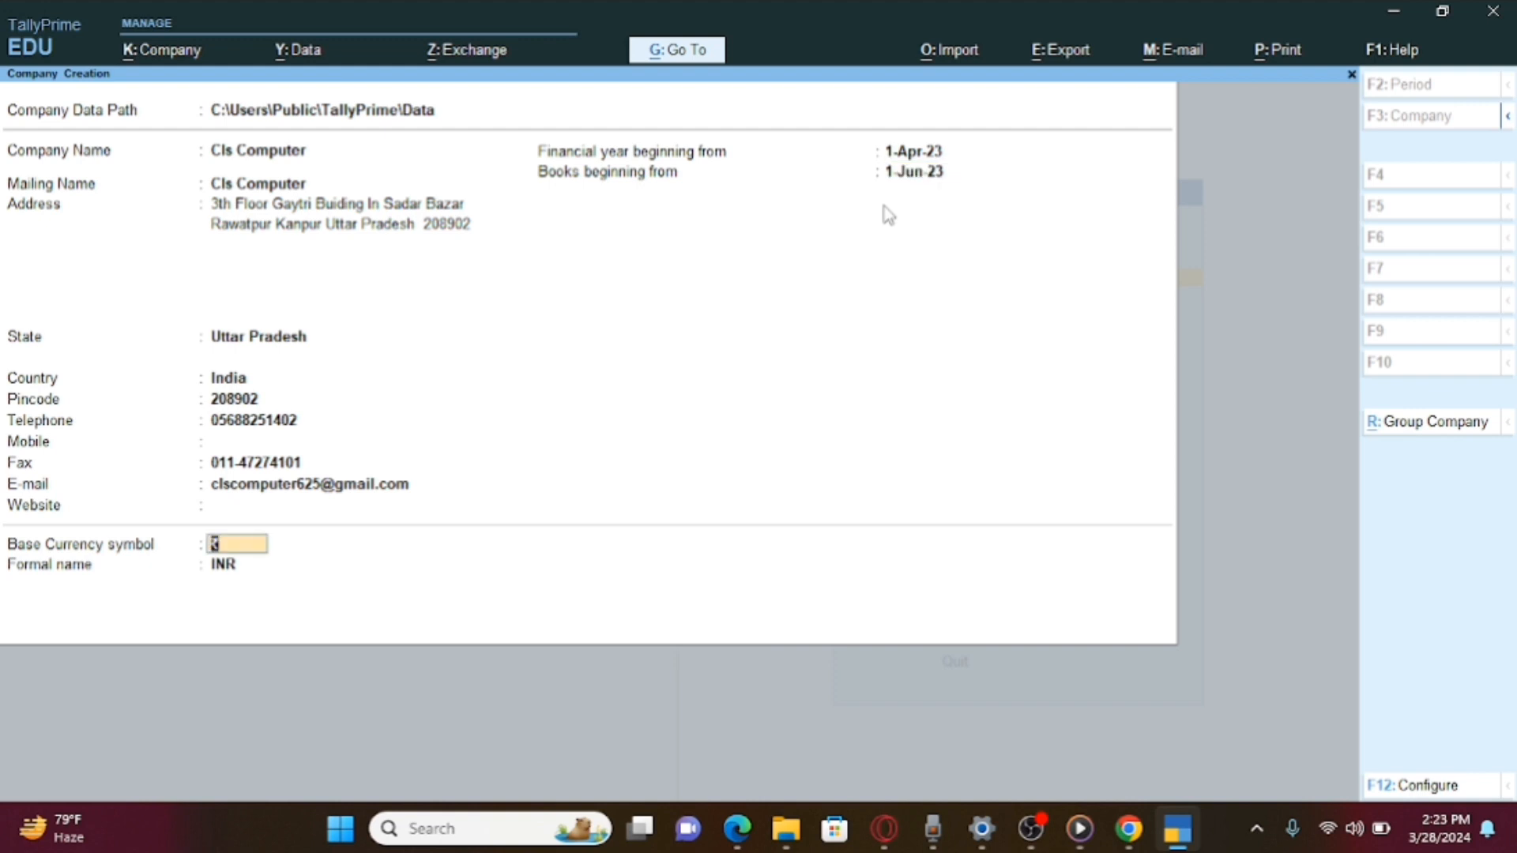
{"action": "key", "text": "Return"}
{"action": "key", "text": "Return"}
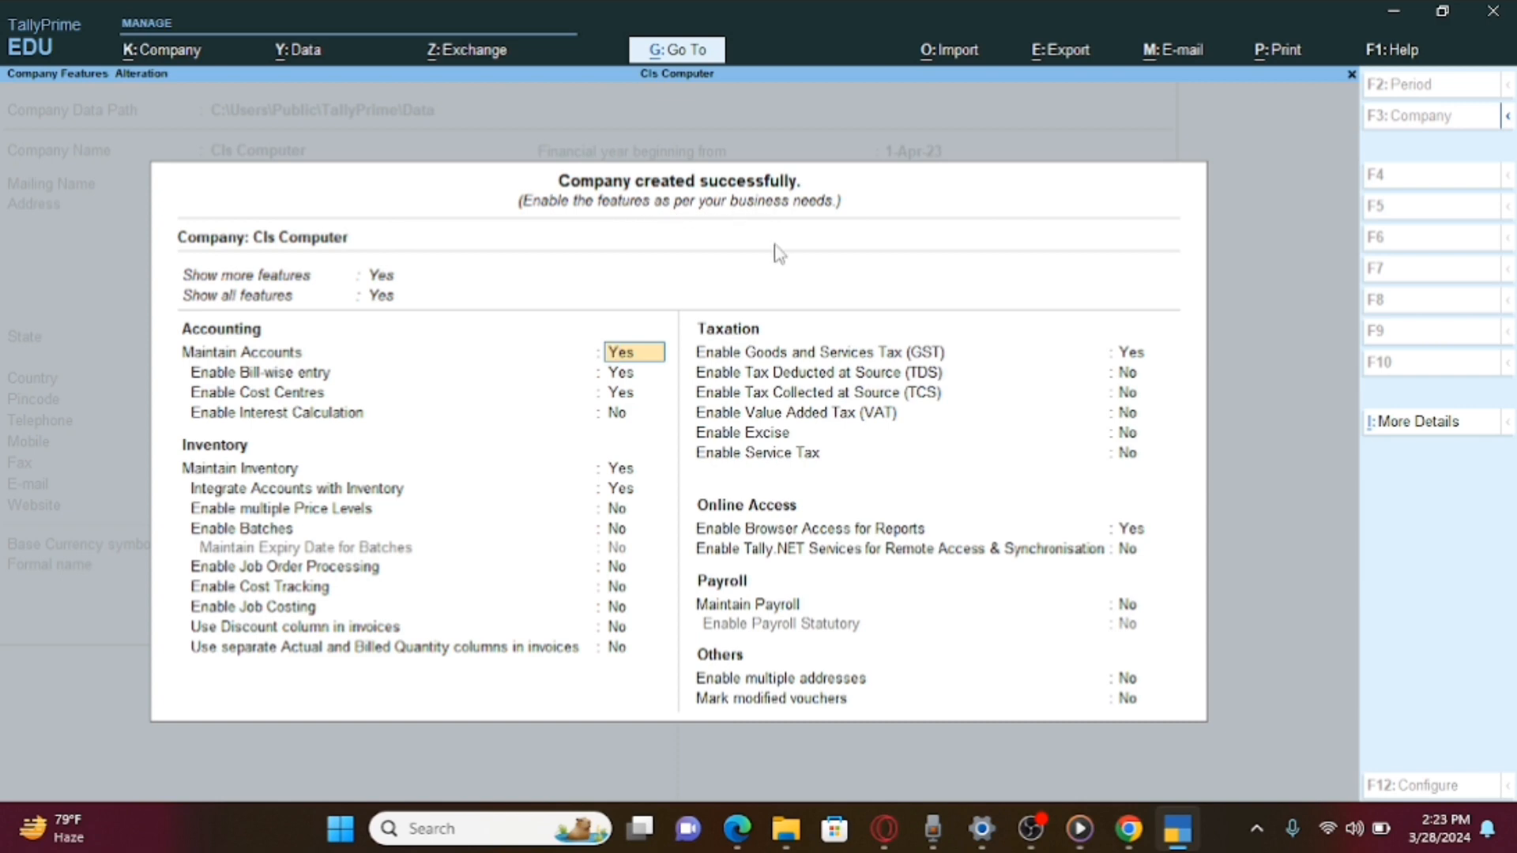
Keep Enable Goods and Services Tax (GST) set to Yes to reach GST Details.
{"action": "key", "text": "Down"}
{"action": "key", "text": "Down"}
{"action": "key", "text": "Down"}
{"action": "key", "text": "Down"}
{"action": "key", "text": "Down"}
{"action": "key", "text": "Down"}
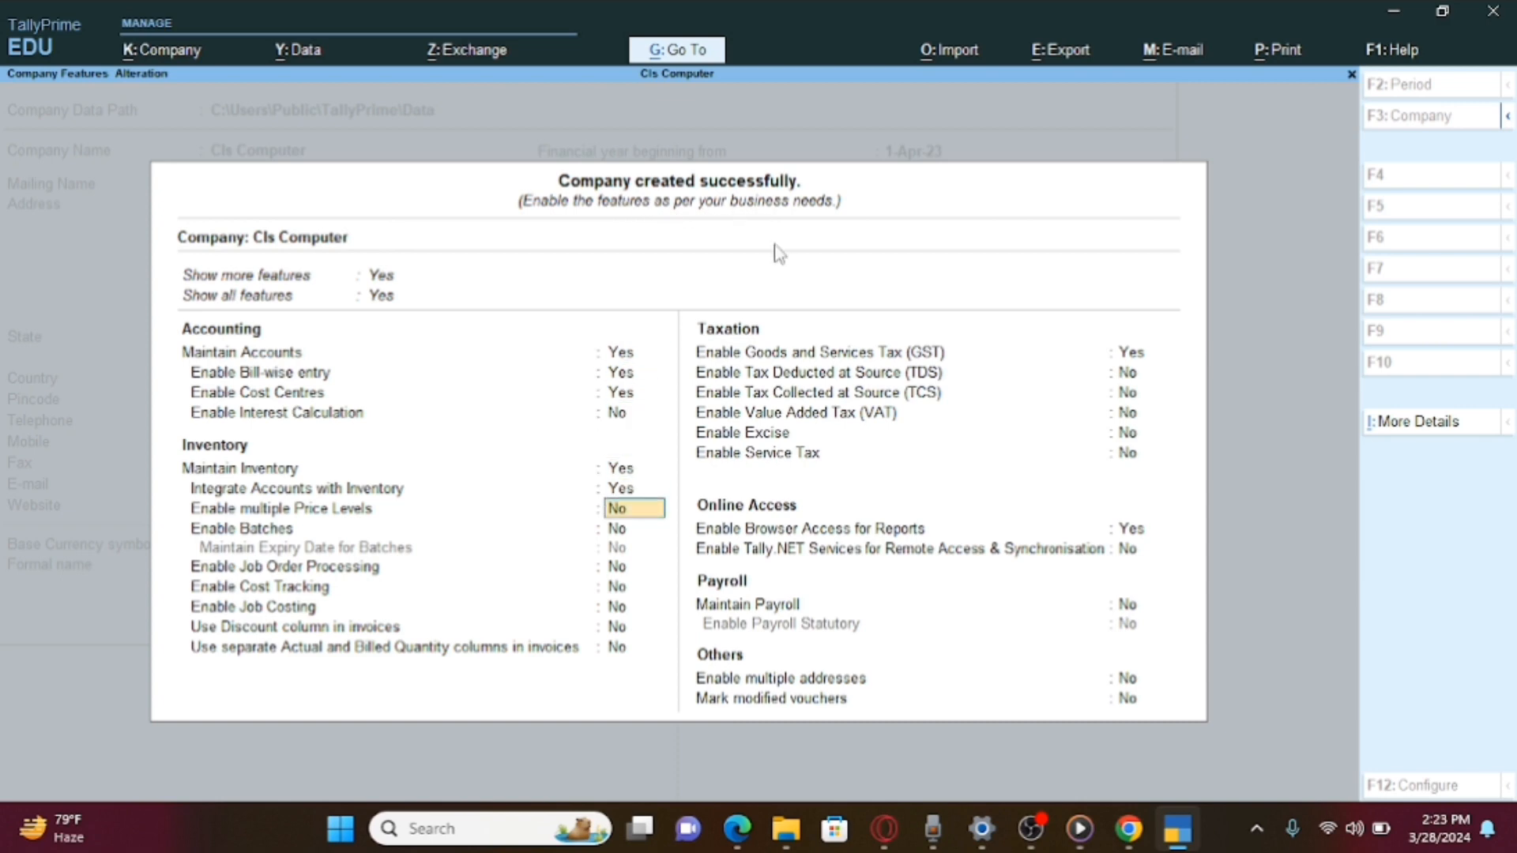
{"action": "key", "text": "Down"}
{"action": "key", "text": "Down"}
{"action": "key", "text": "Down"}
{"action": "key", "text": "Down"}
{"action": "key", "text": "Down"}
{"action": "key", "text": "Down"}
{"action": "key", "text": "Down"}
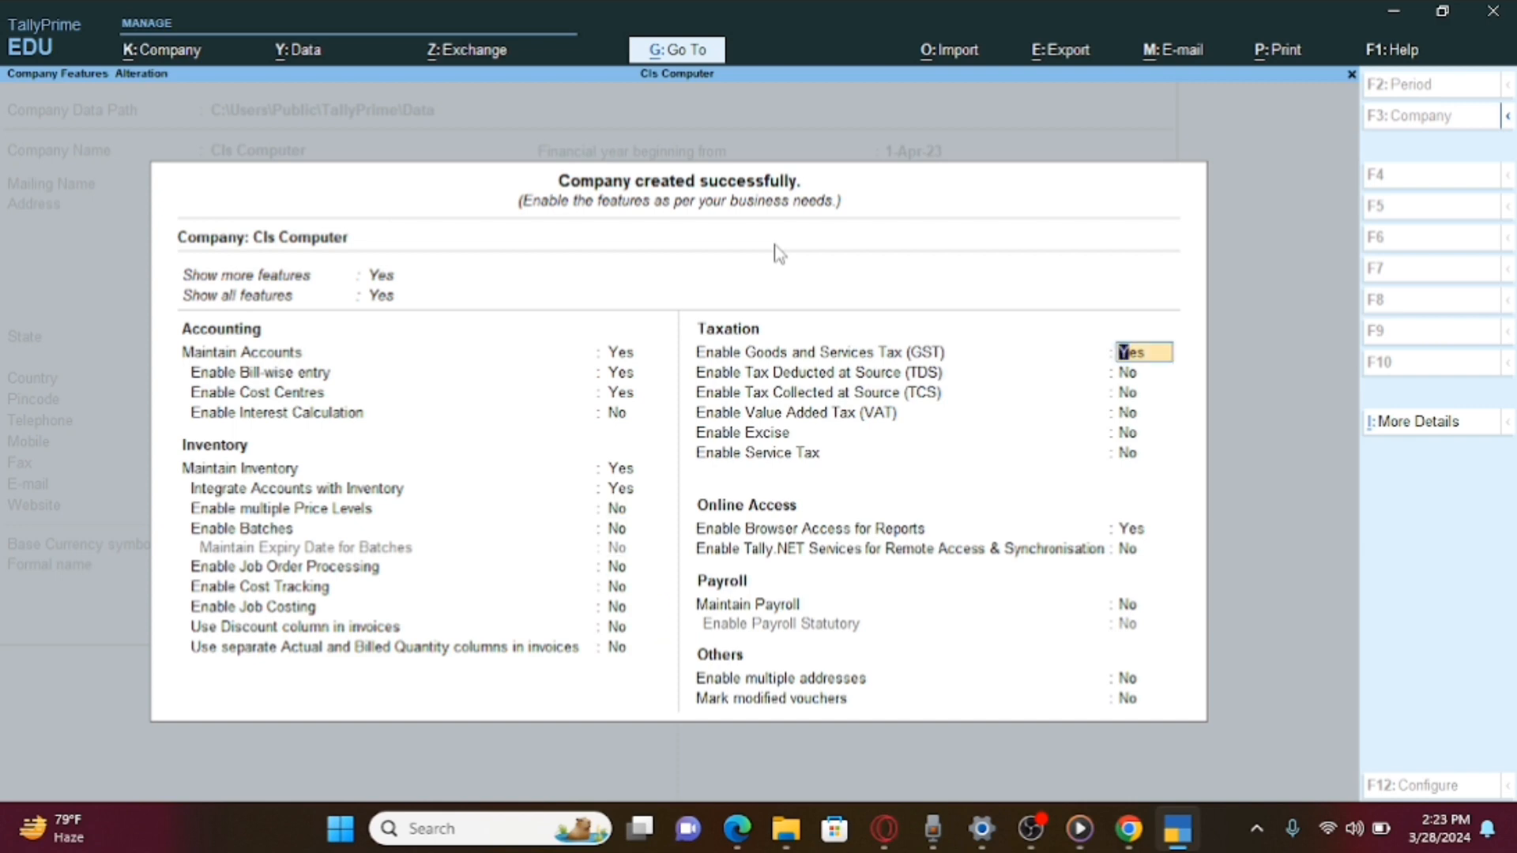
{"action": "key", "text": "Return"}
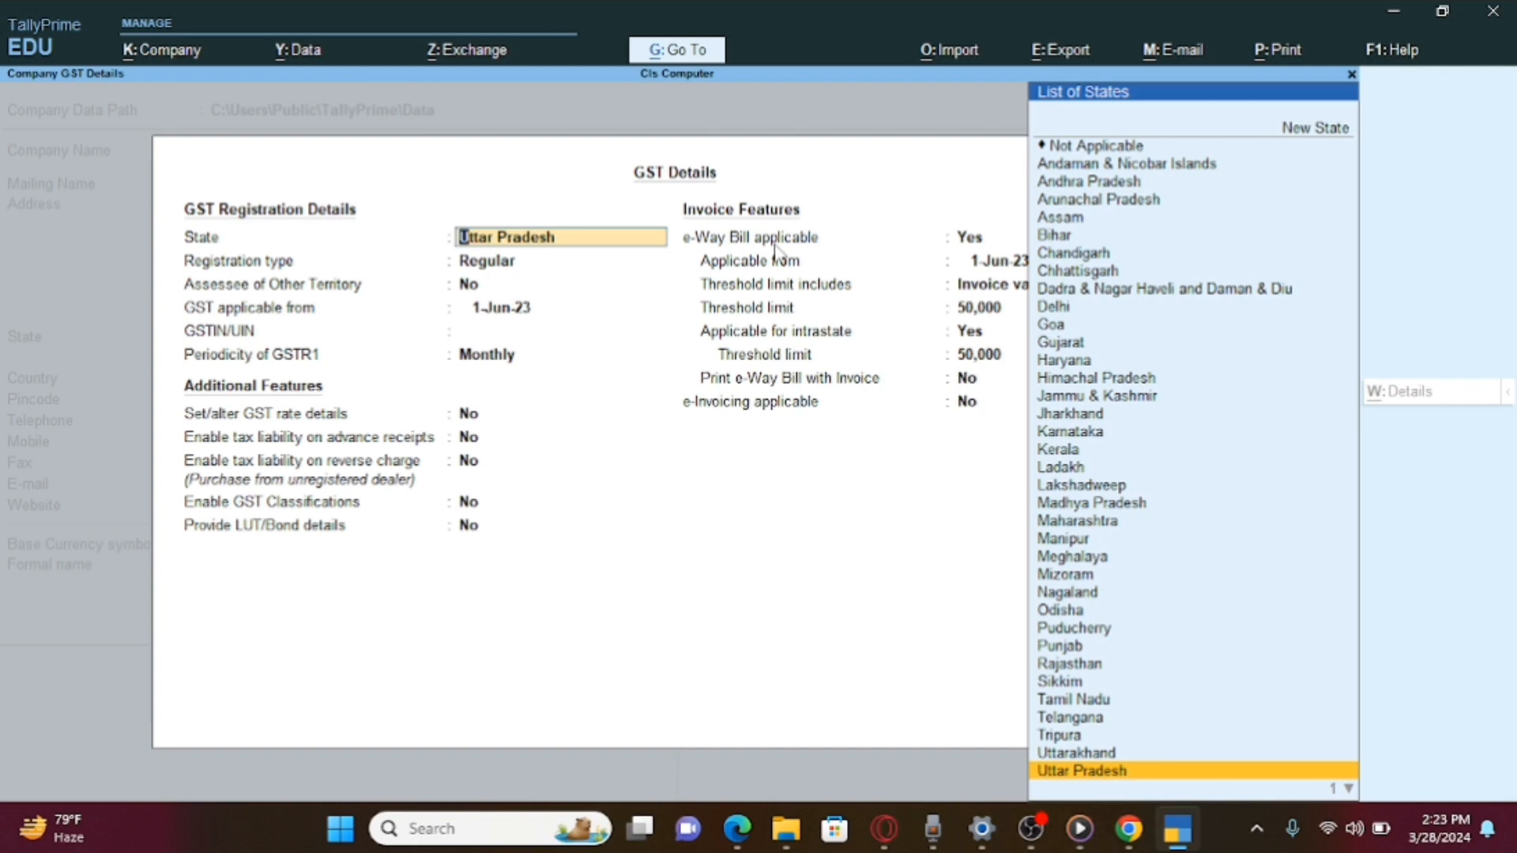
Keep Uttar Pradesh, Regular registration and 1-Jun-23 applicability, enter the GSTIN, and keep Monthly GSTR1.
{"action": "key", "text": "Return"}
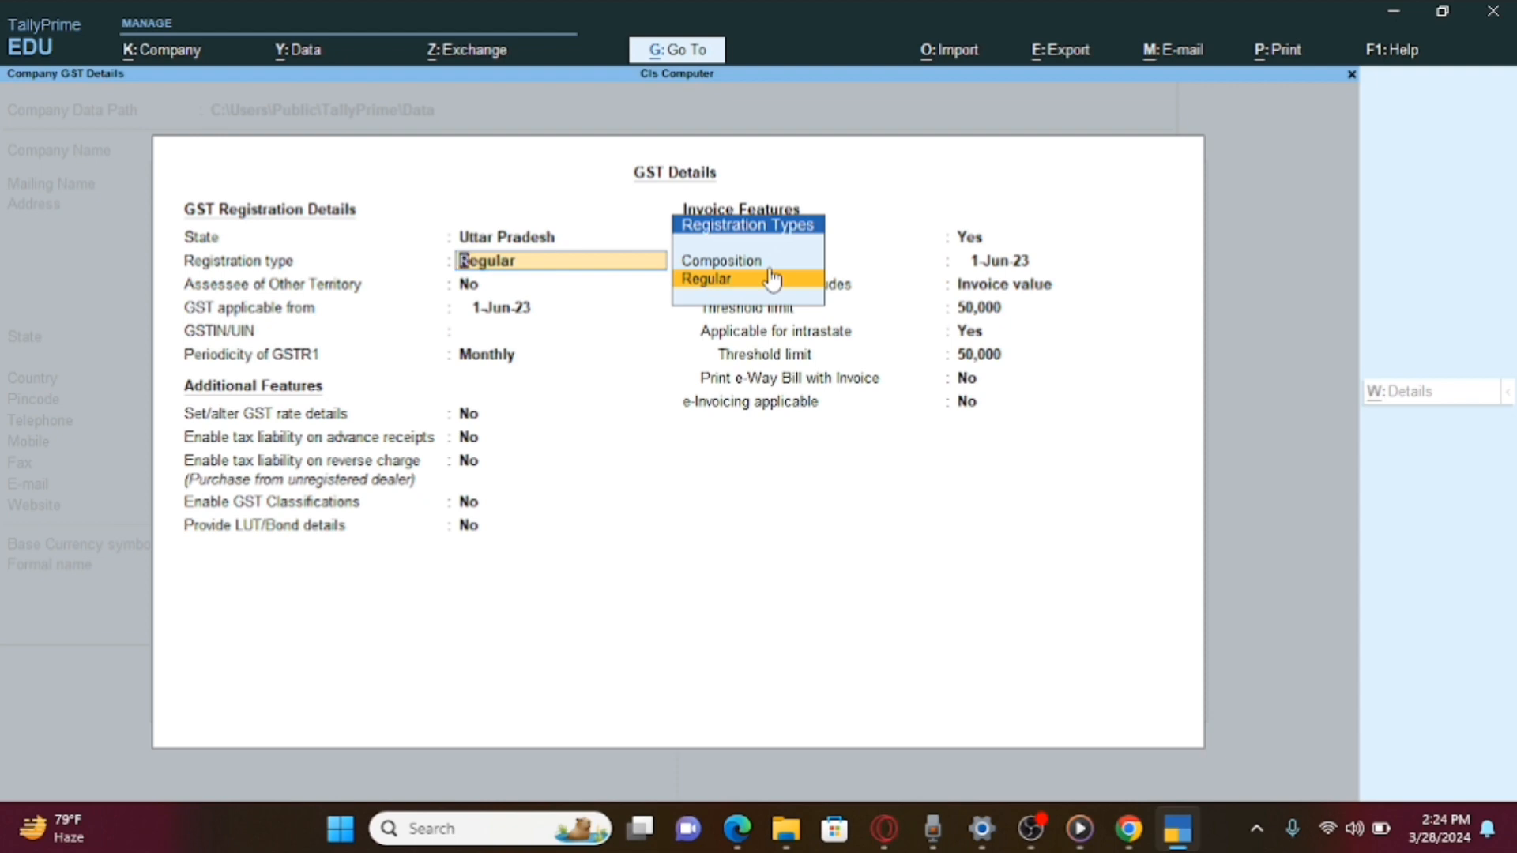
{"action": "left_click", "coordinate": [772, 279]}
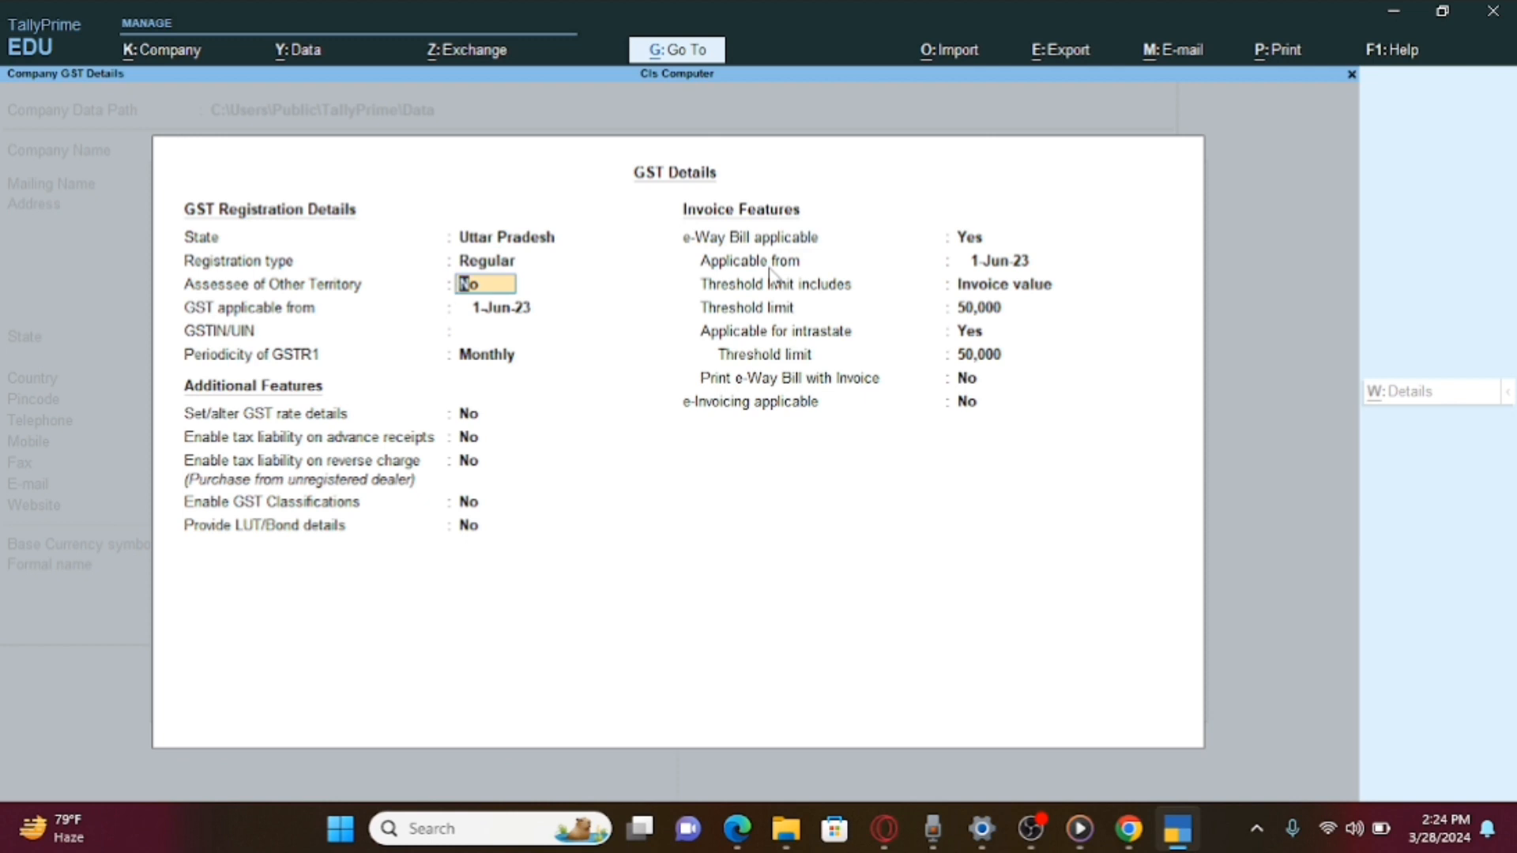
{"action": "key", "text": "Return"}
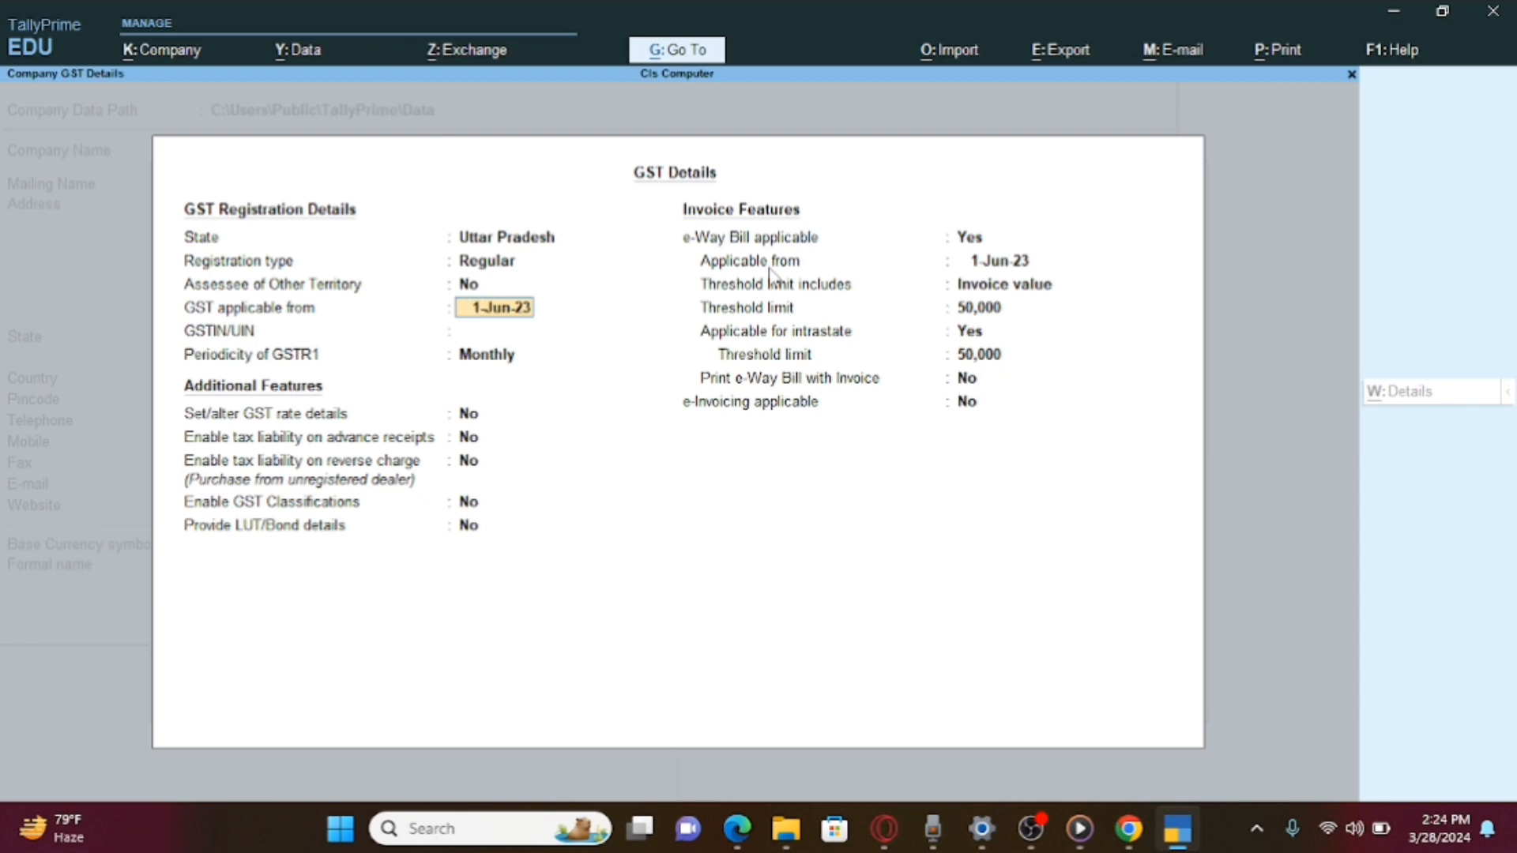
{"action": "key", "text": "Return"}
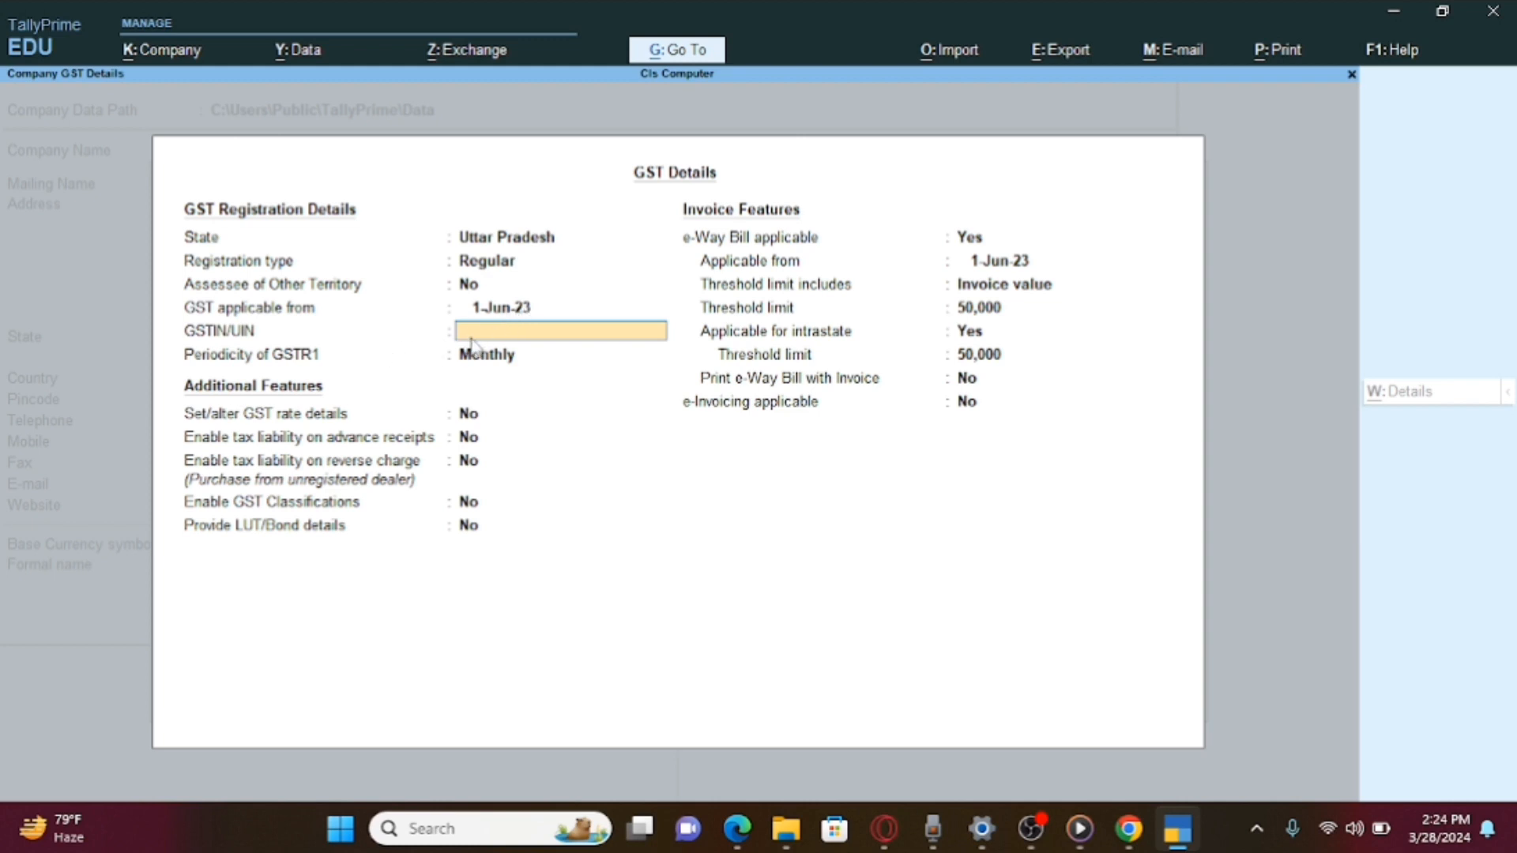
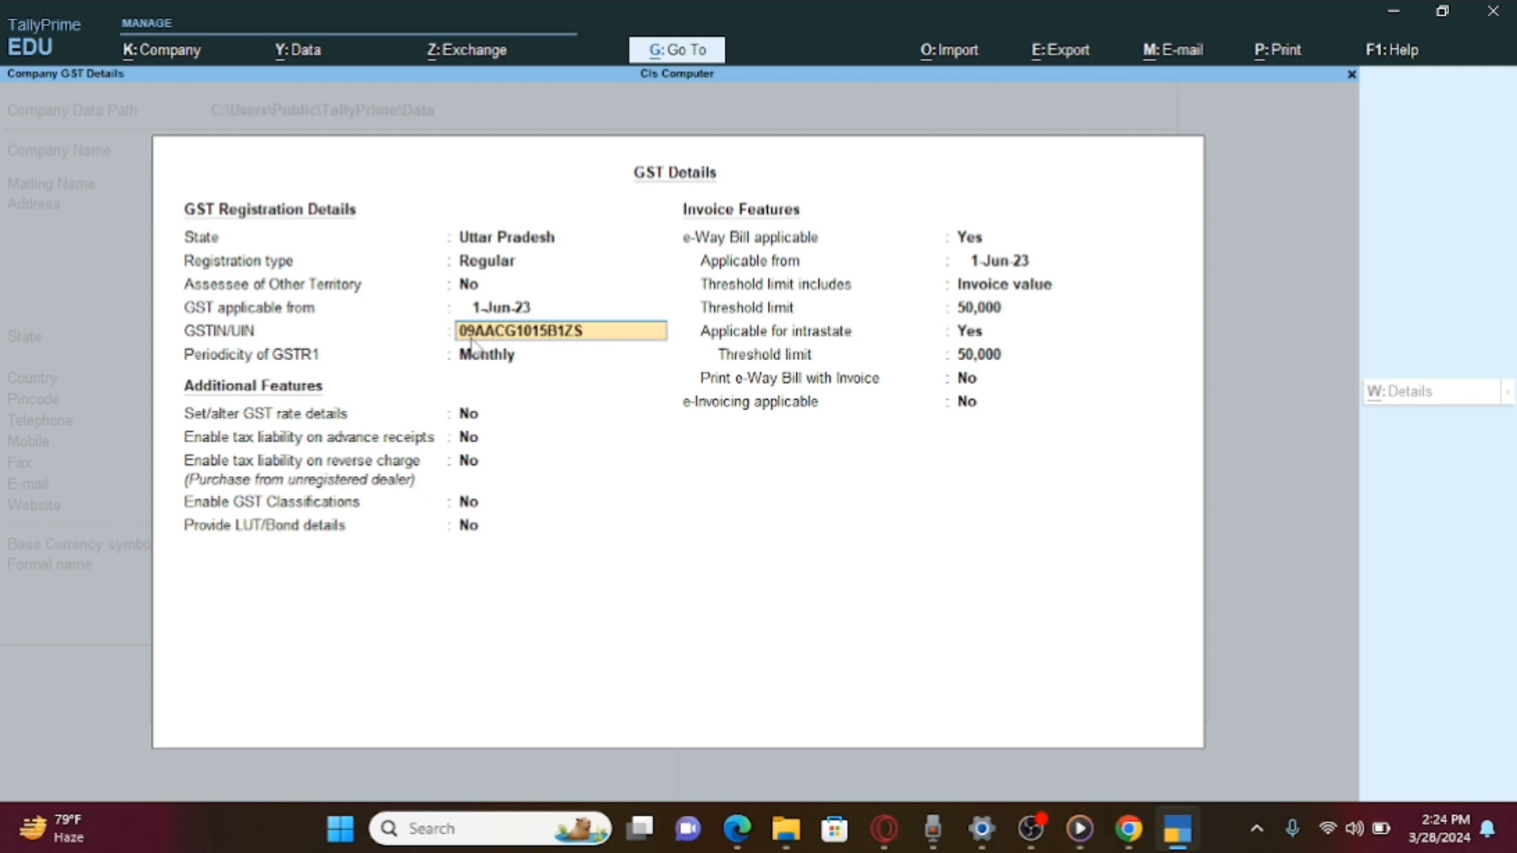
{"action": "key", "text": "Return"}
{"action": "key", "text": "Return"}
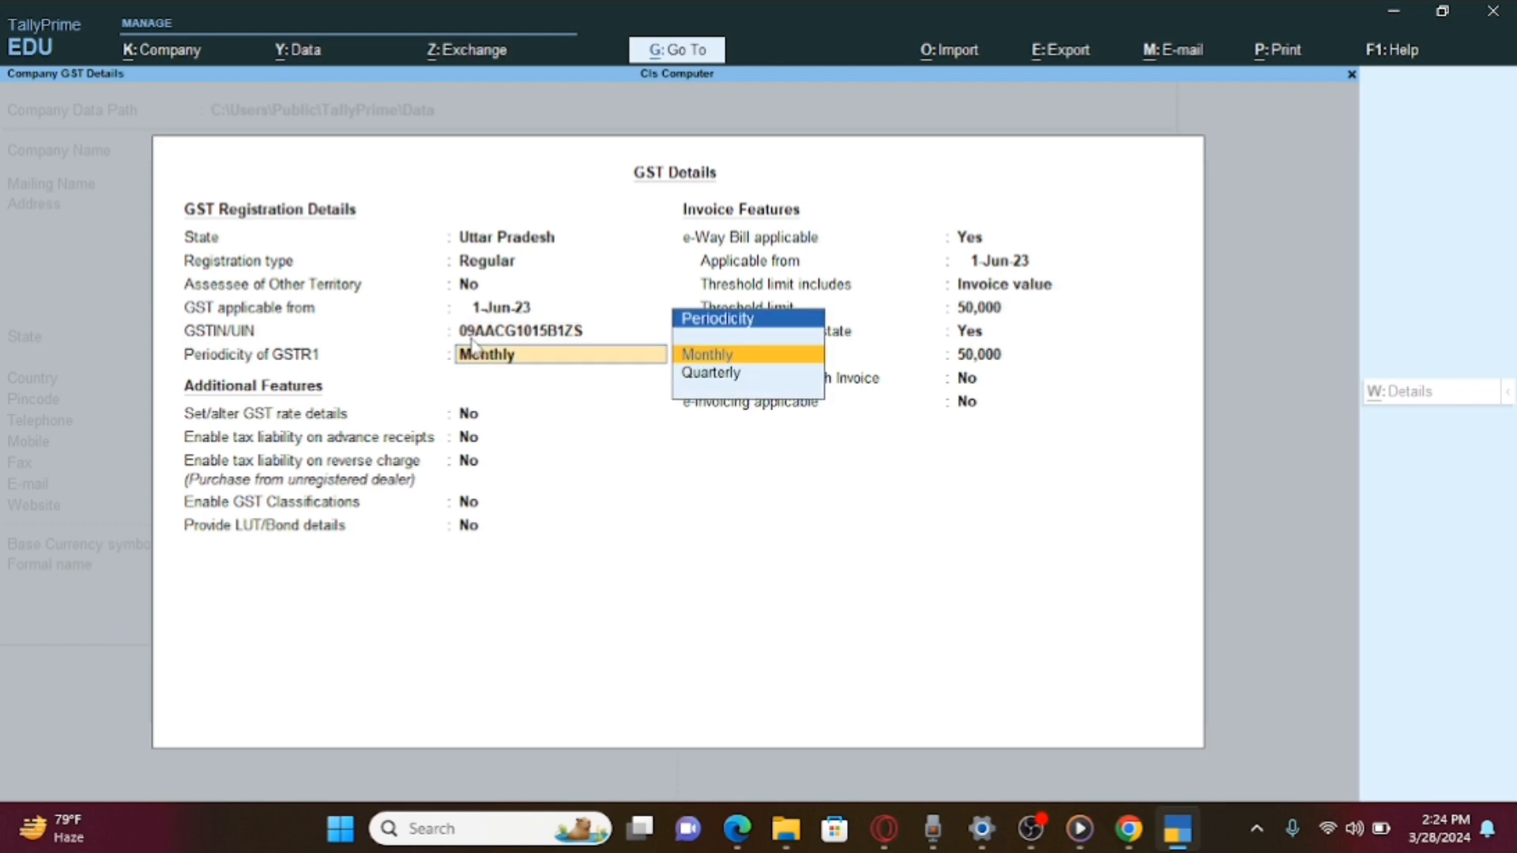
{"action": "key", "text": "Return"}
Keep e-Way Bill applicable from 1-Jun-23 on invoice value with the 50,000 threshold.
{"action": "left_click", "coordinate": [474, 352]}
{"action": "key", "text": "Return"}
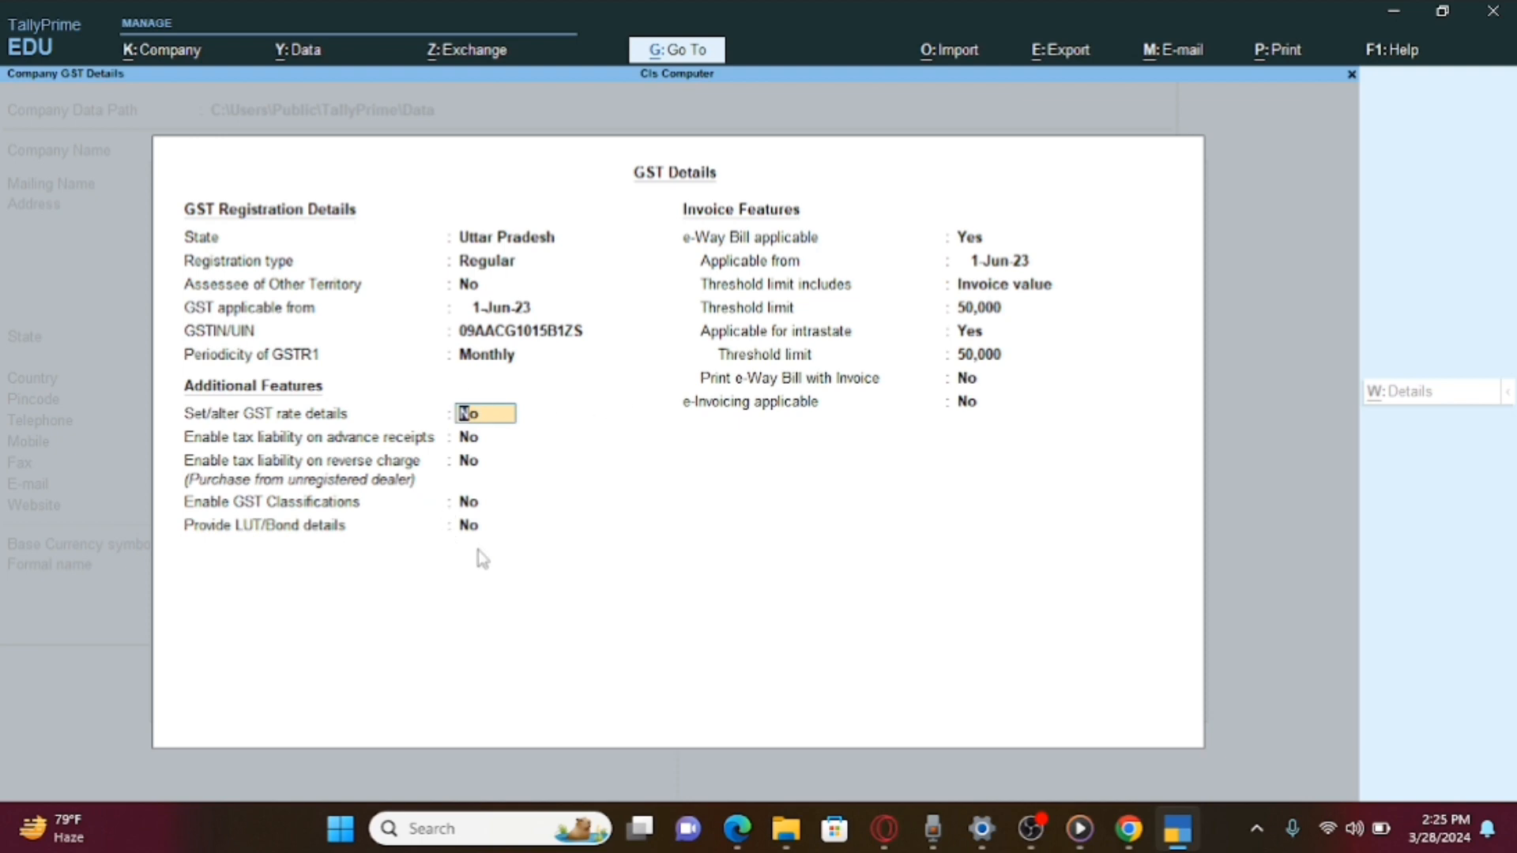
{"action": "key", "text": "Return"}
{"action": "key", "text": "Return"}
{"action": "key", "text": "Return"}
{"action": "key", "text": "Return"}
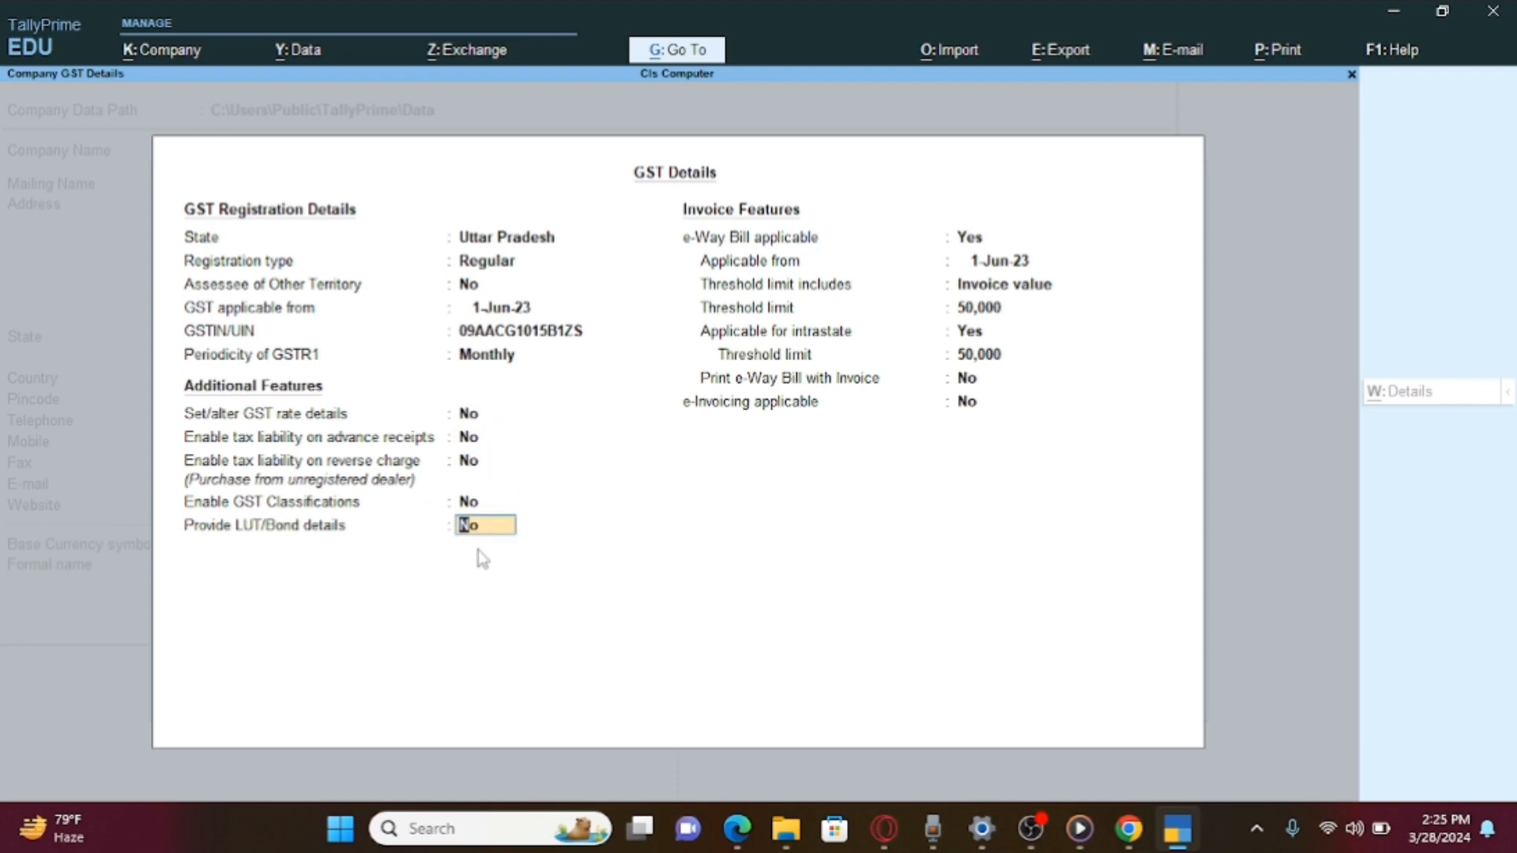
{"action": "key", "text": "Return"}
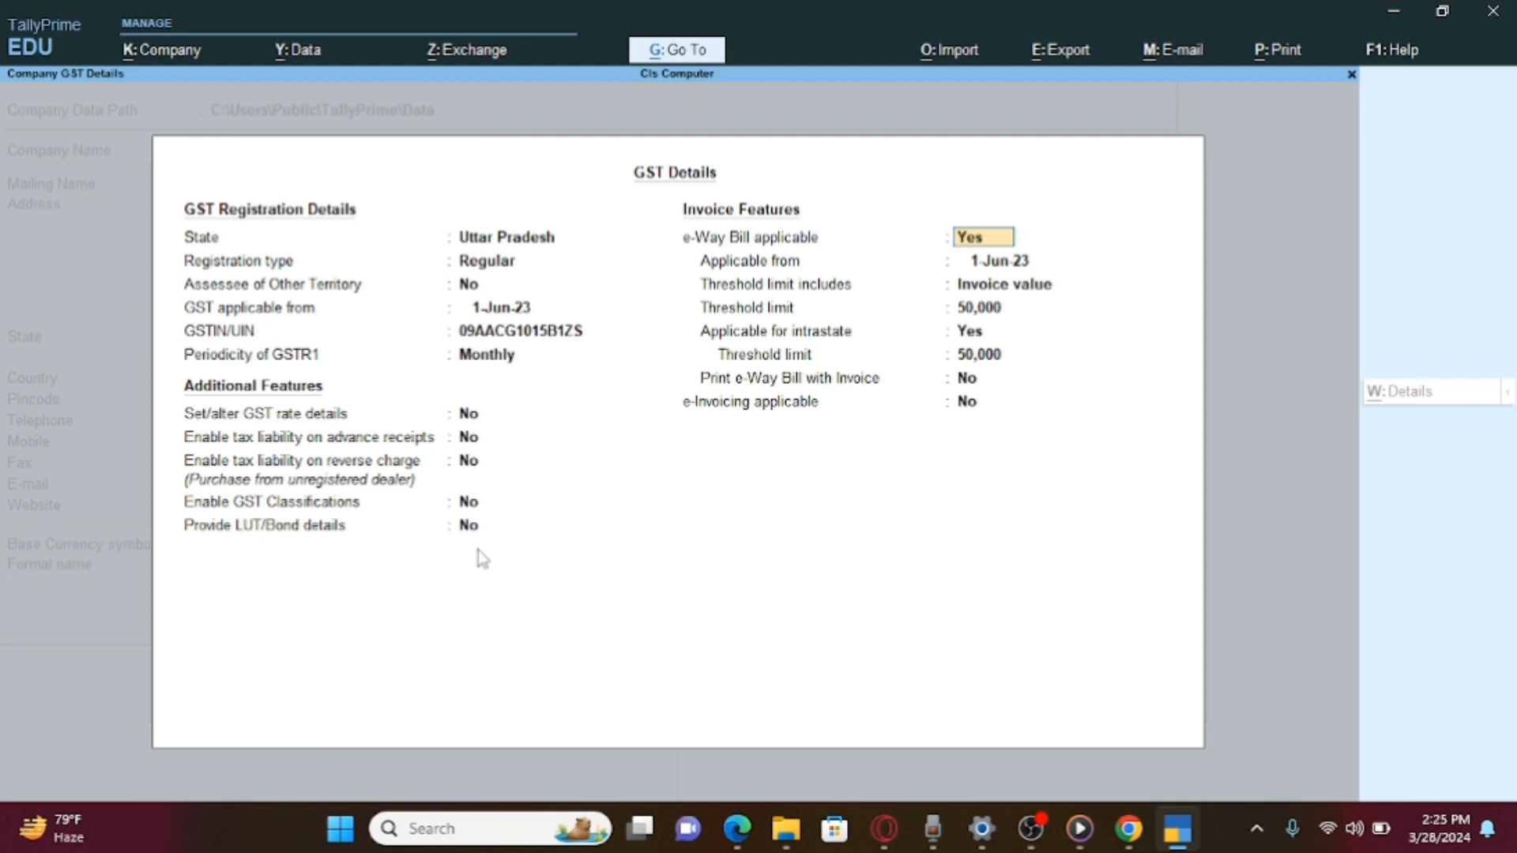
{"action": "key", "text": "Return"}
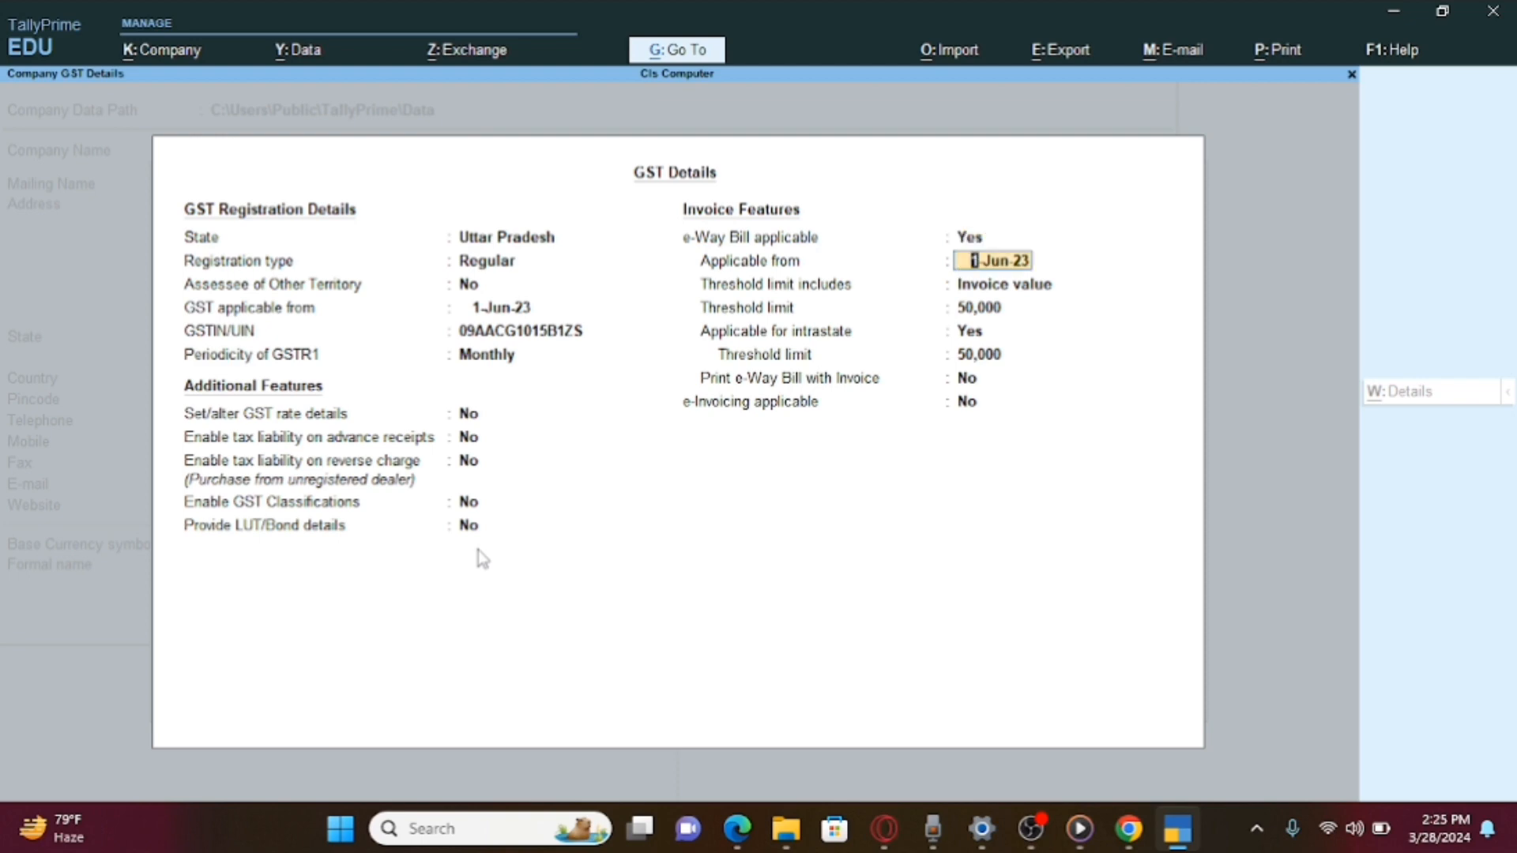
{"action": "key", "text": "Return"}
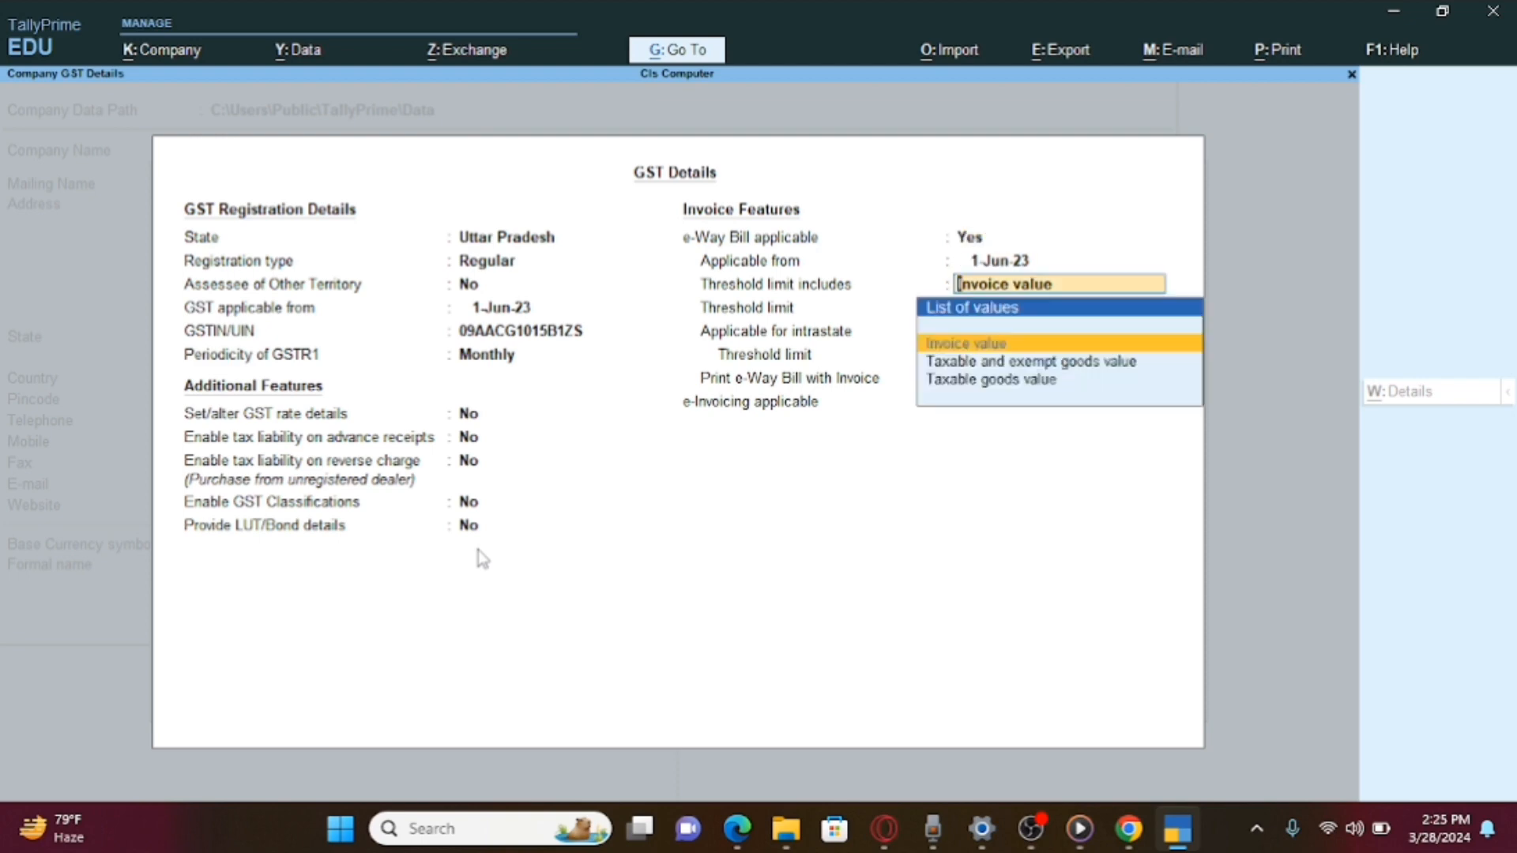
{"action": "key", "text": "Return"}
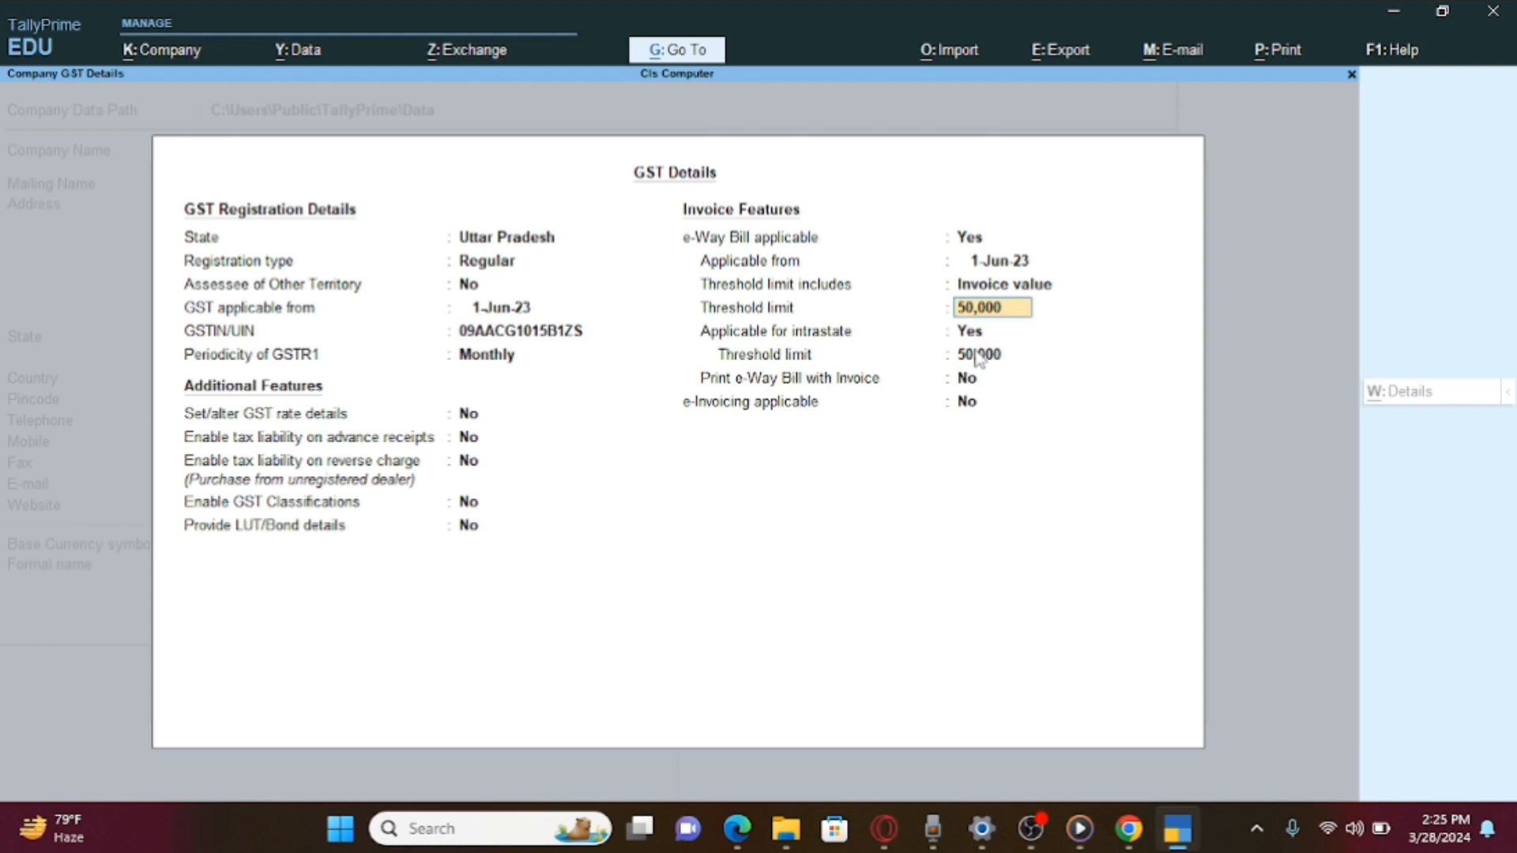
{"action": "key", "text": "Return"}
{"action": "key", "text": "Return"}
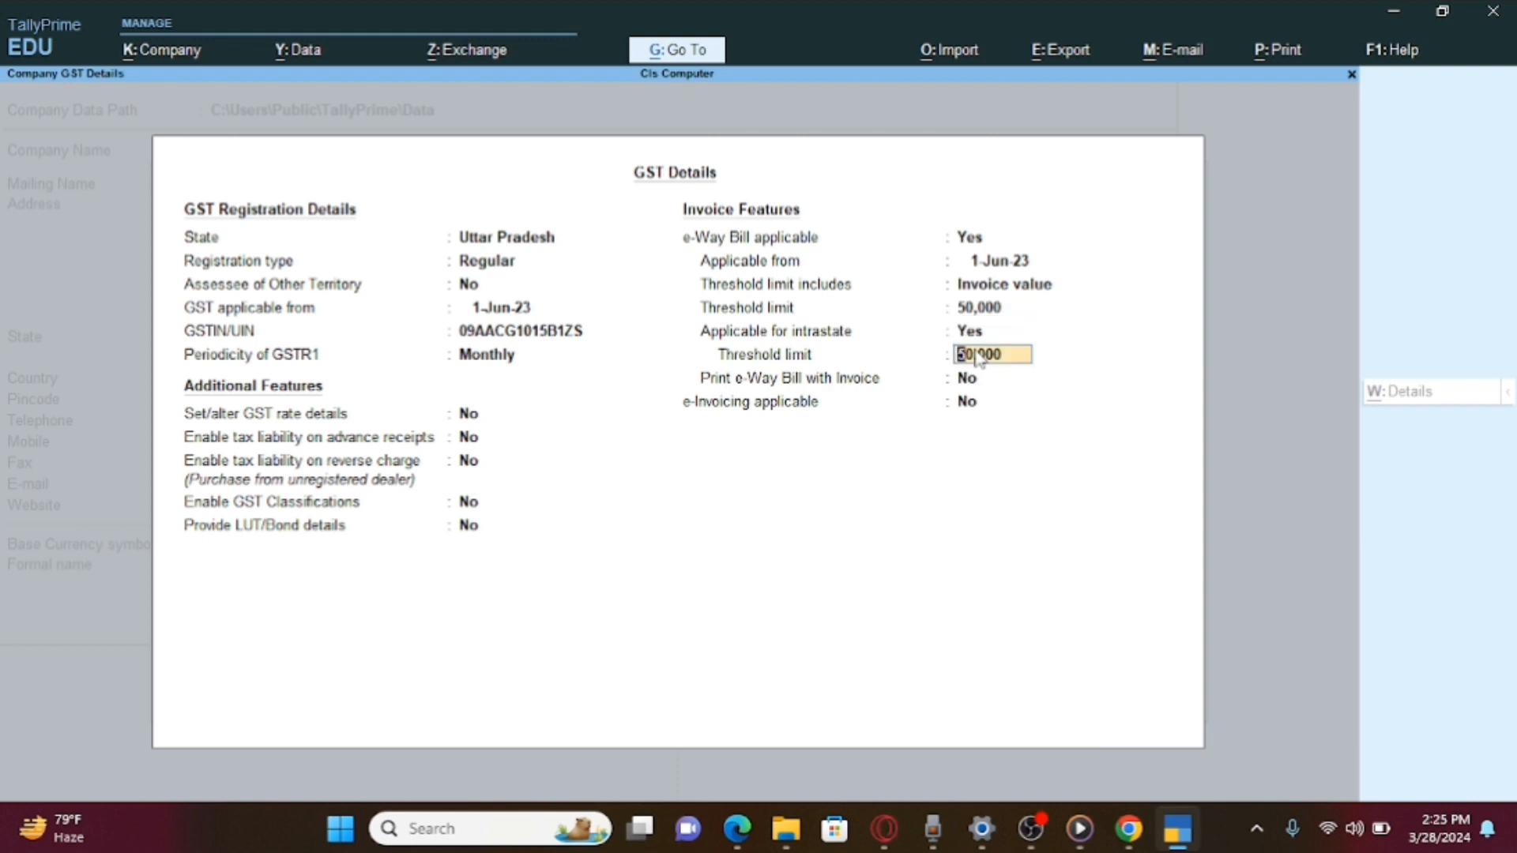
{"action": "key", "text": "Return"}
{"action": "key", "text": "Return"}
{"action": "key", "text": "Return"}
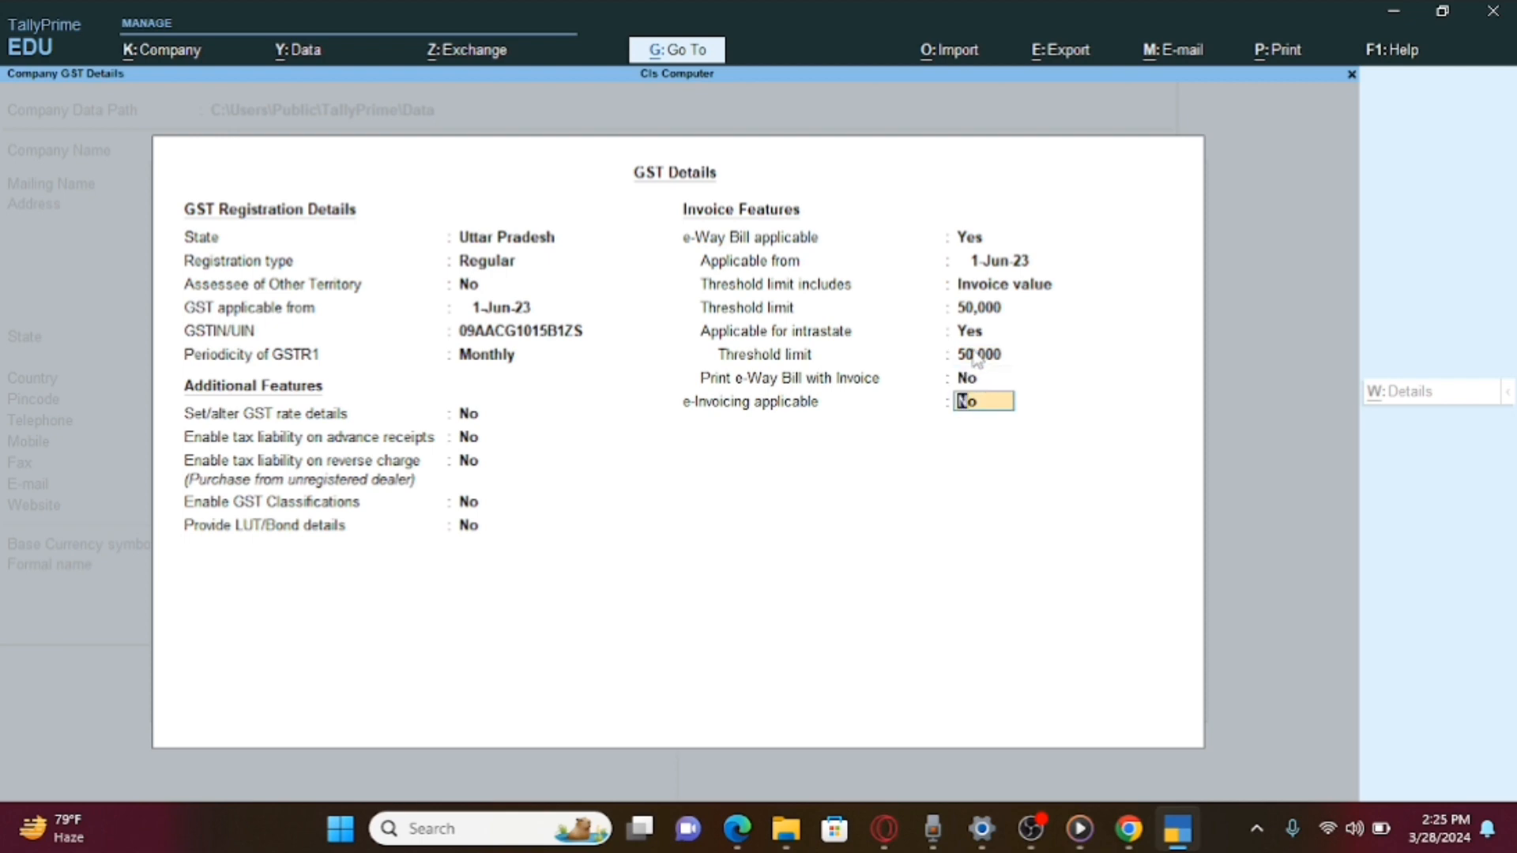
Save the GST details and accept the unchanged company features.
{"action": "key", "text": "Return"}
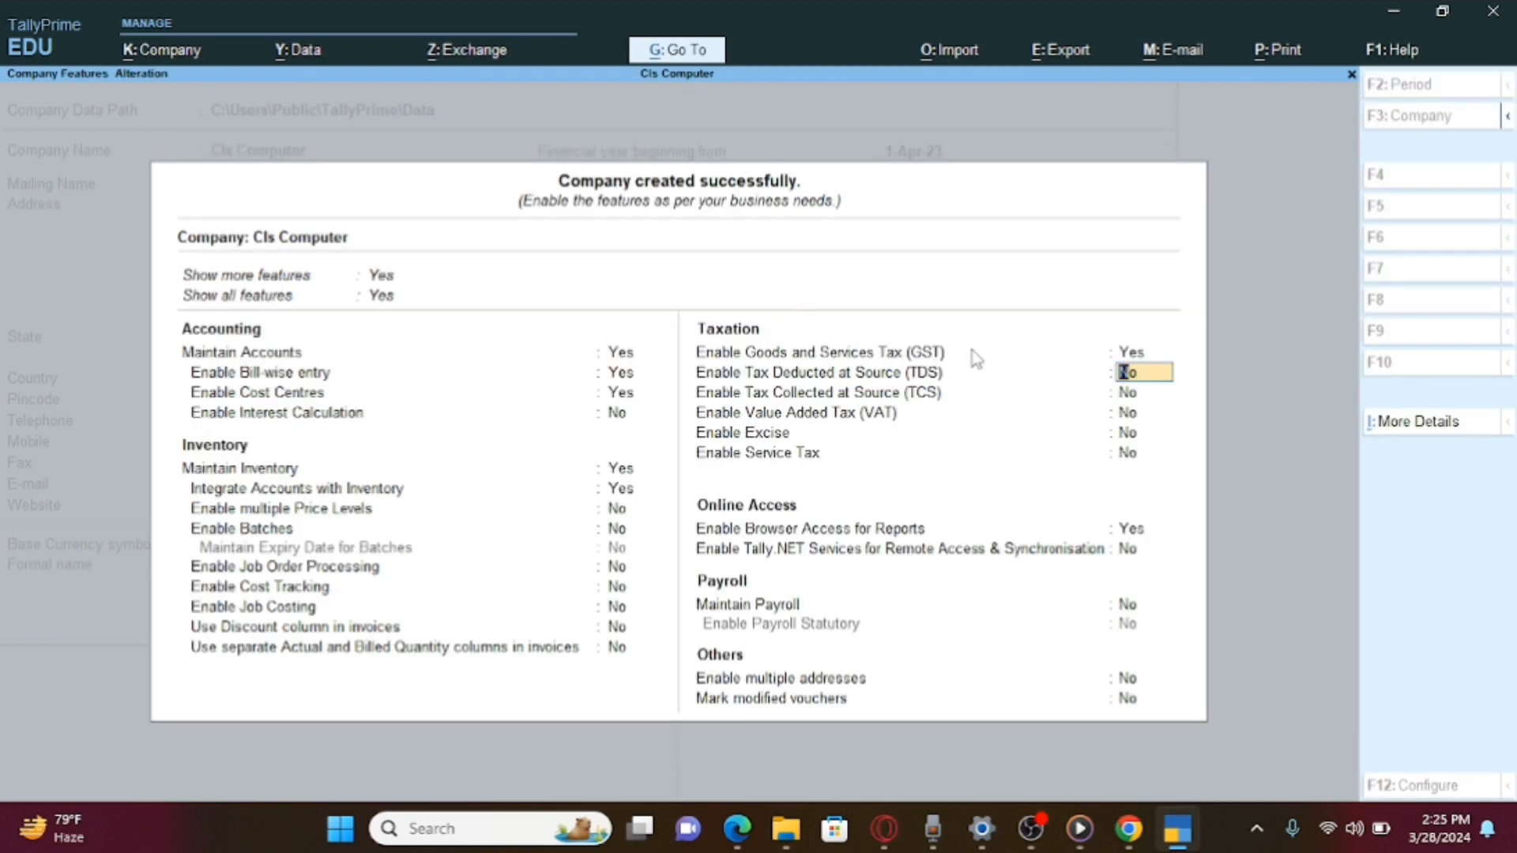
{"action": "key", "text": "Return"}
{"action": "key", "text": "Return"}
{"action": "key", "text": "Return"}
{"action": "key", "text": "Return"}
{"action": "key", "text": "Return"}
{"action": "key", "text": "Return"}
{"action": "key", "text": "Return"}
{"action": "key", "text": "Return"}
{"action": "key", "text": "Return"}
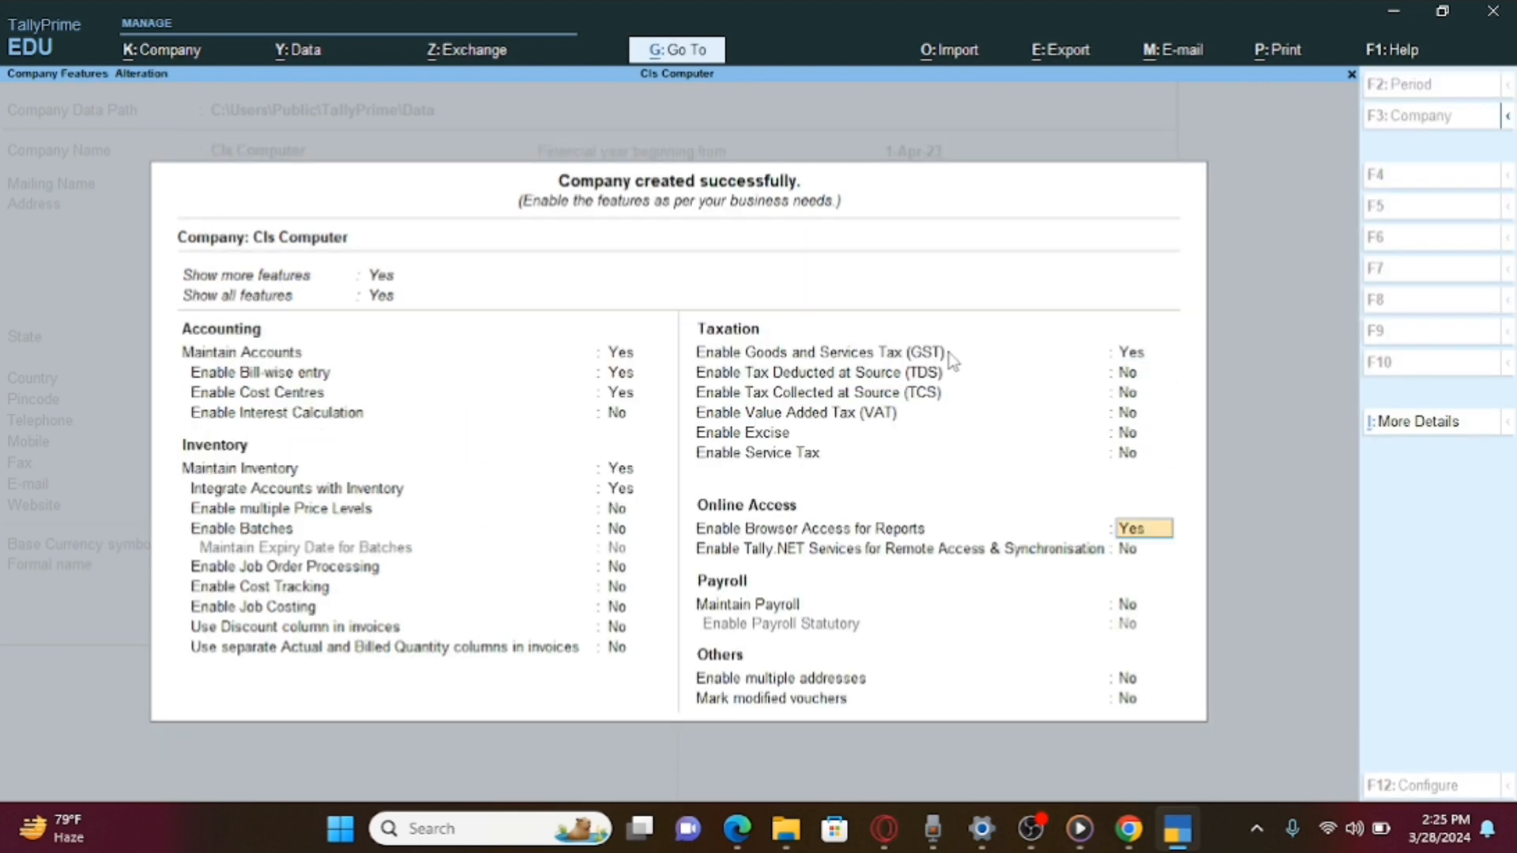
{"action": "key", "text": "Return"}
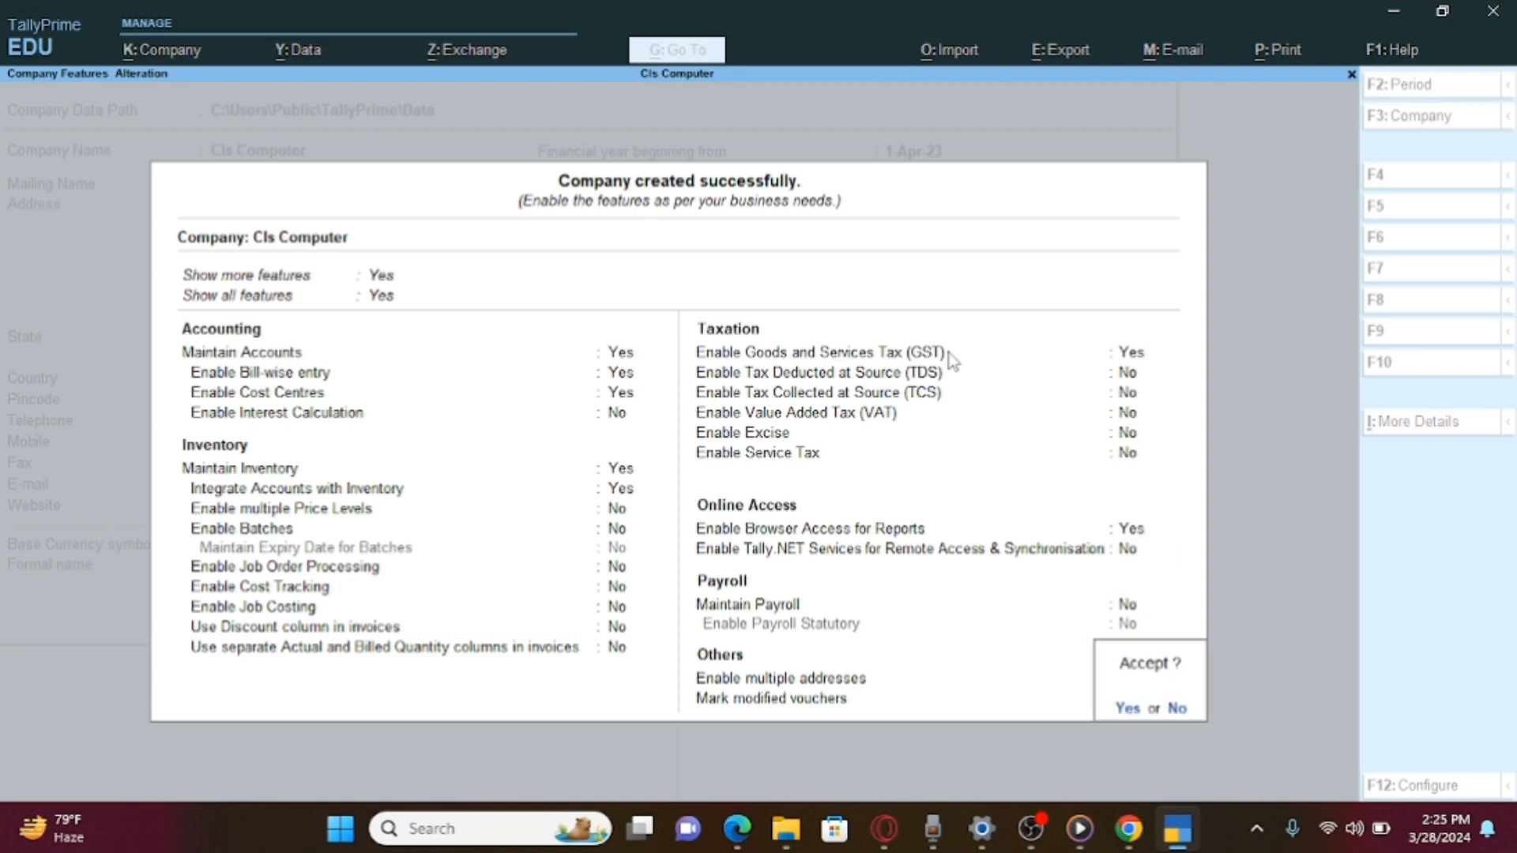
{"action": "key", "text": "Return"}
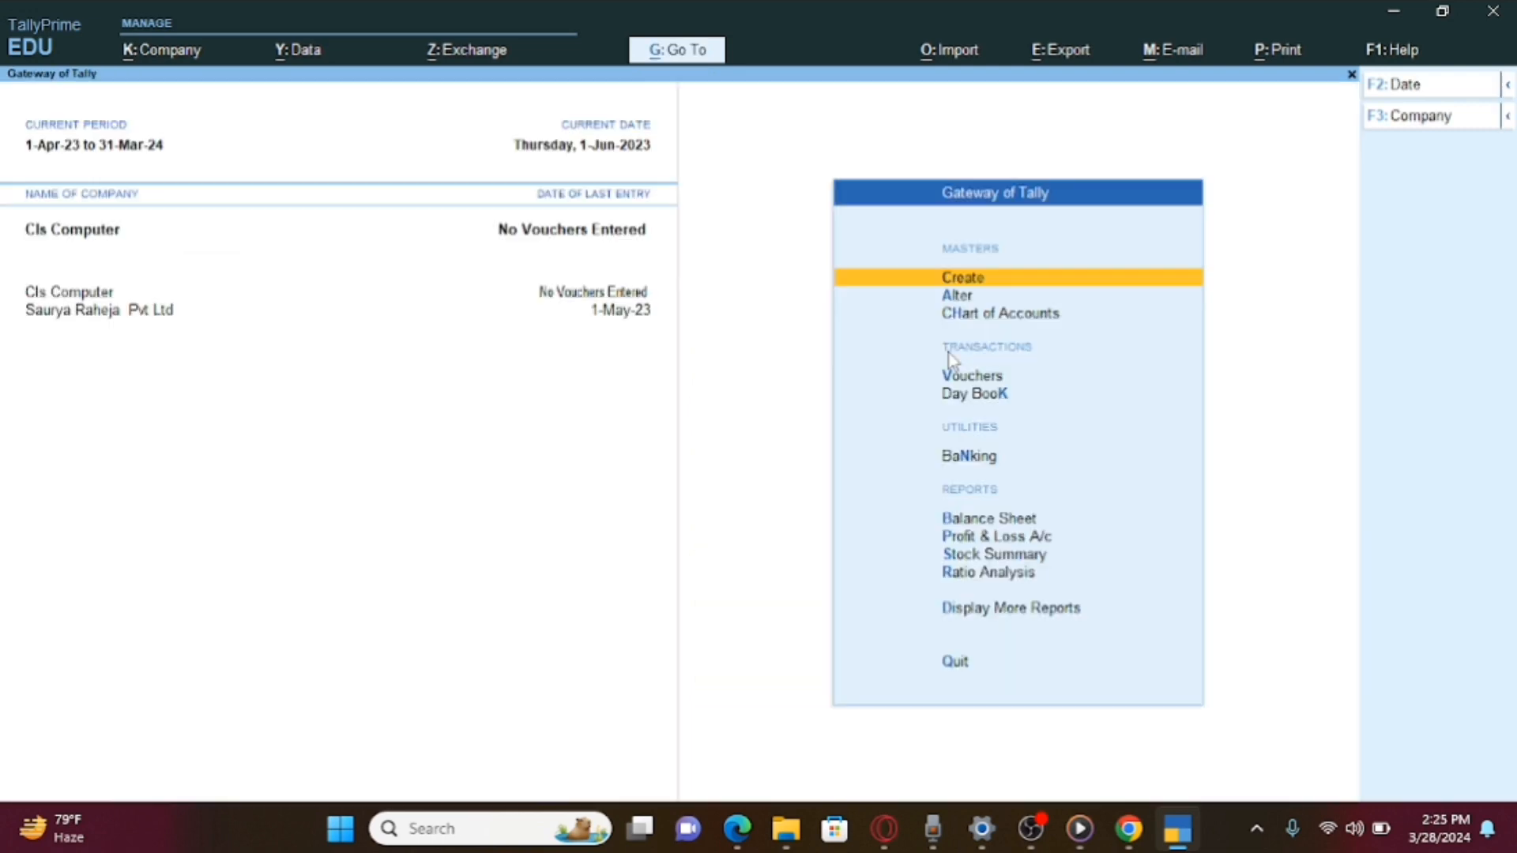
Shut Saurya Raheja Pvt Ltd through Change Company, leaving Cls Computer loaded.
{"action": "key", "text": "F3"}
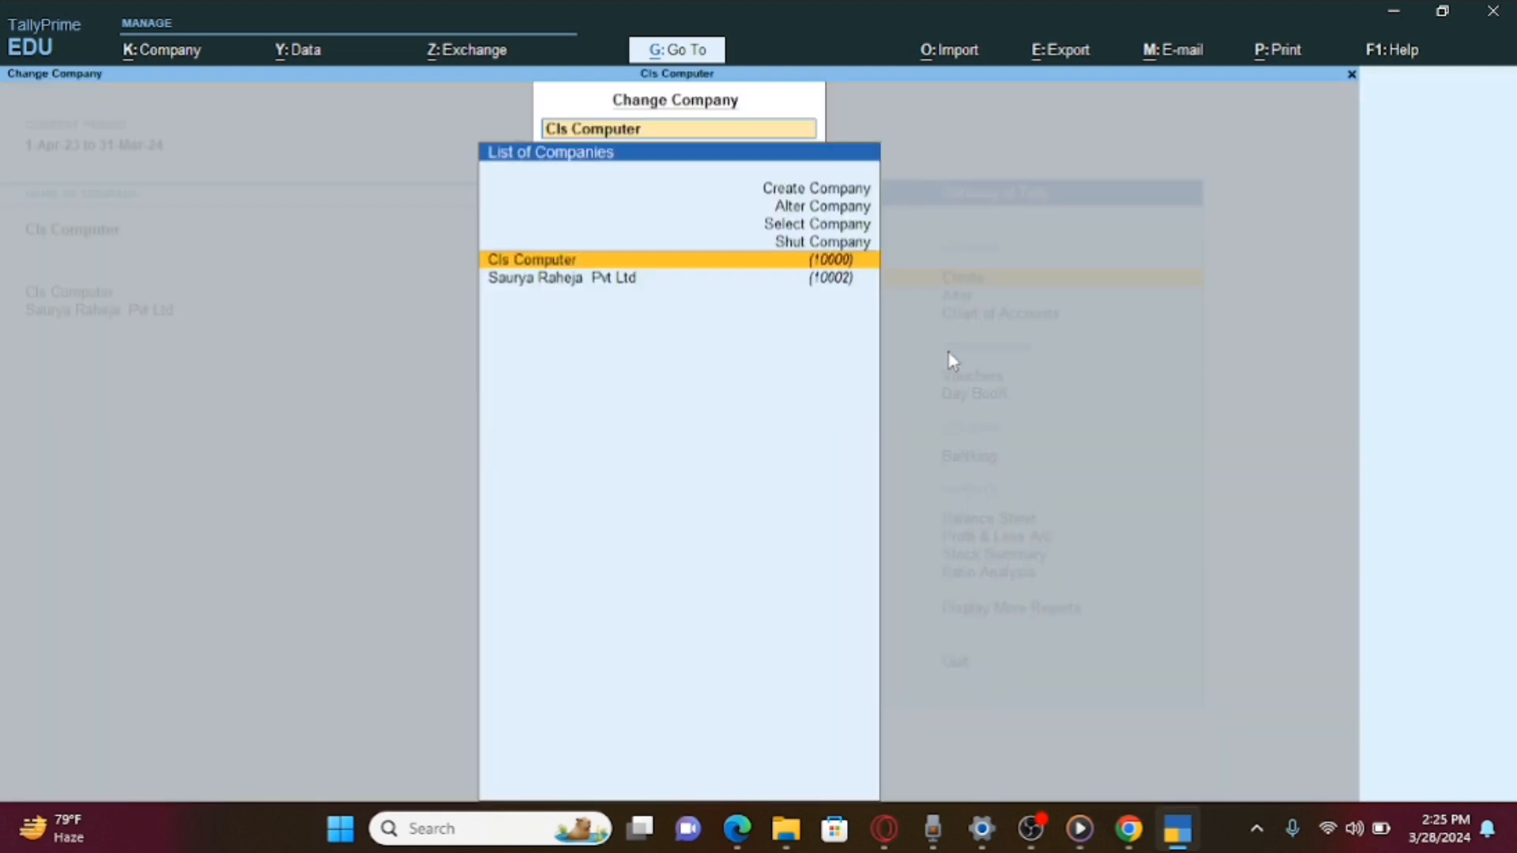
{"action": "key", "text": "Up"}
{"action": "key", "text": "Return"}
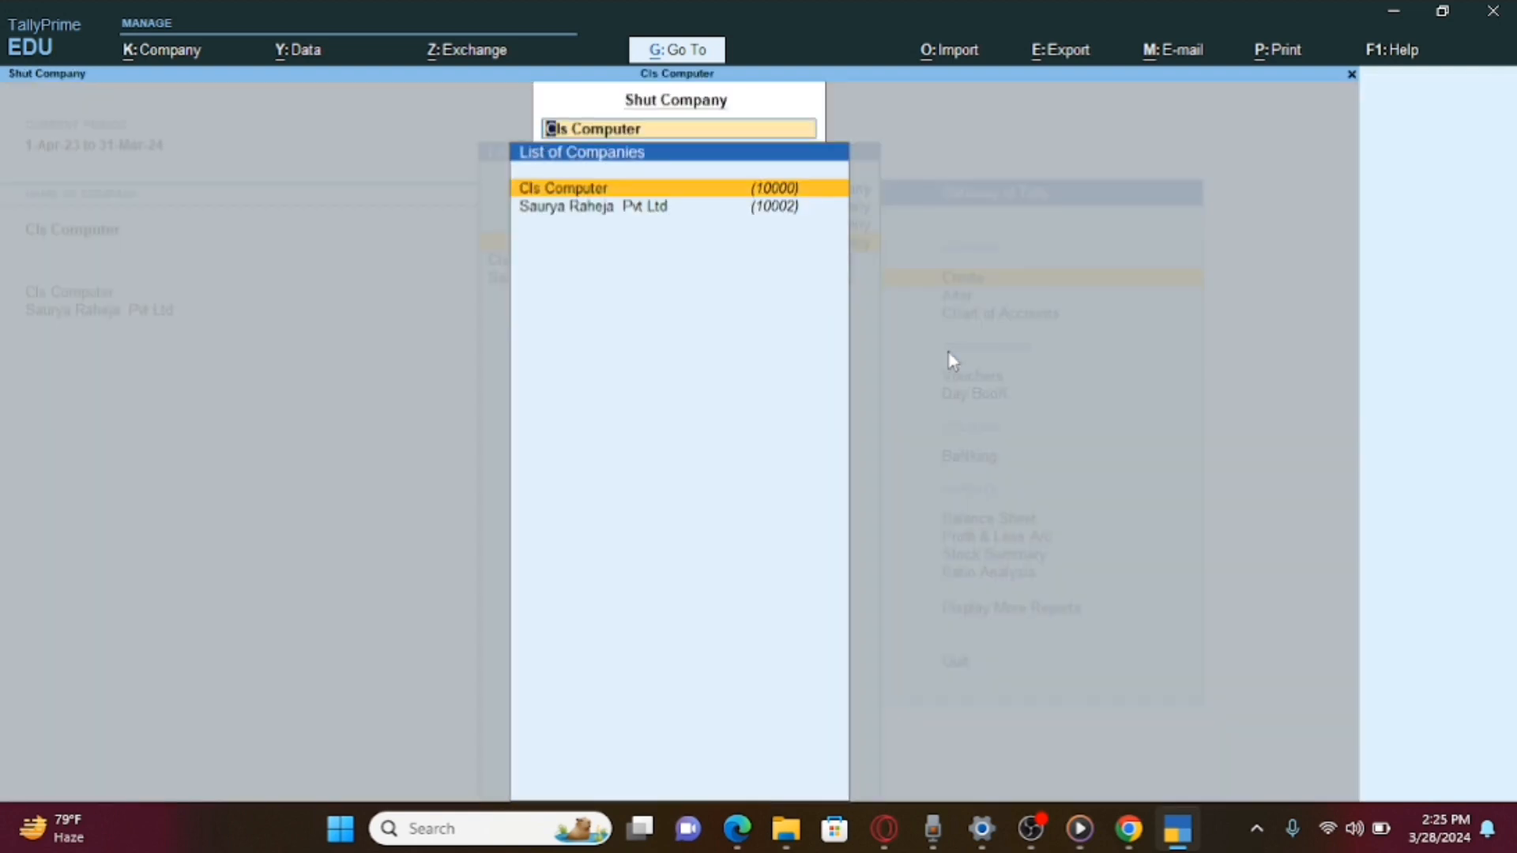
{"action": "key", "text": "Down"}
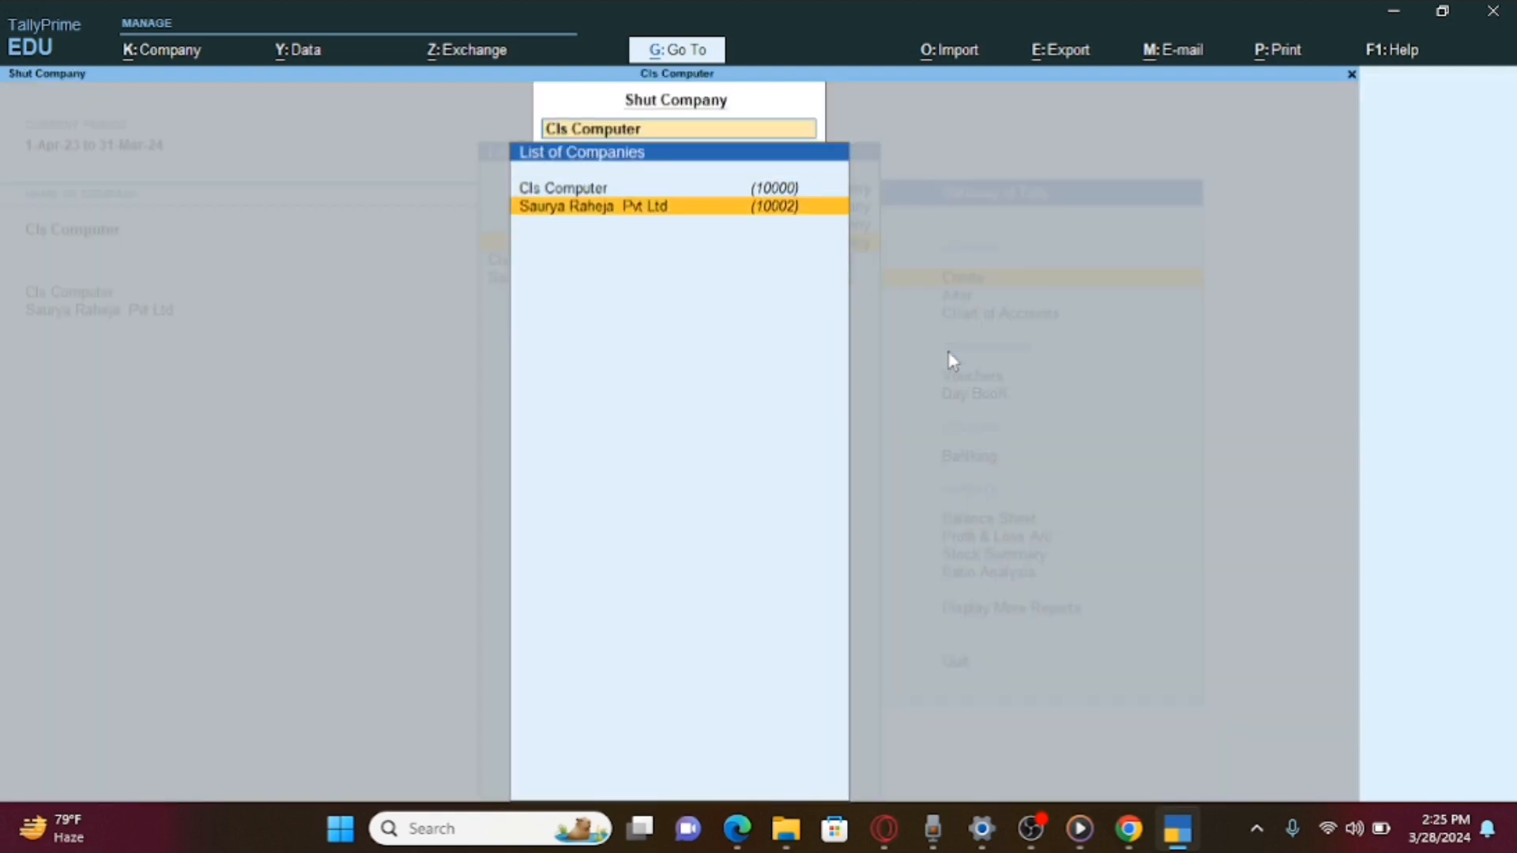
{"action": "key", "text": "Return"}
{"action": "key", "text": "Return"}
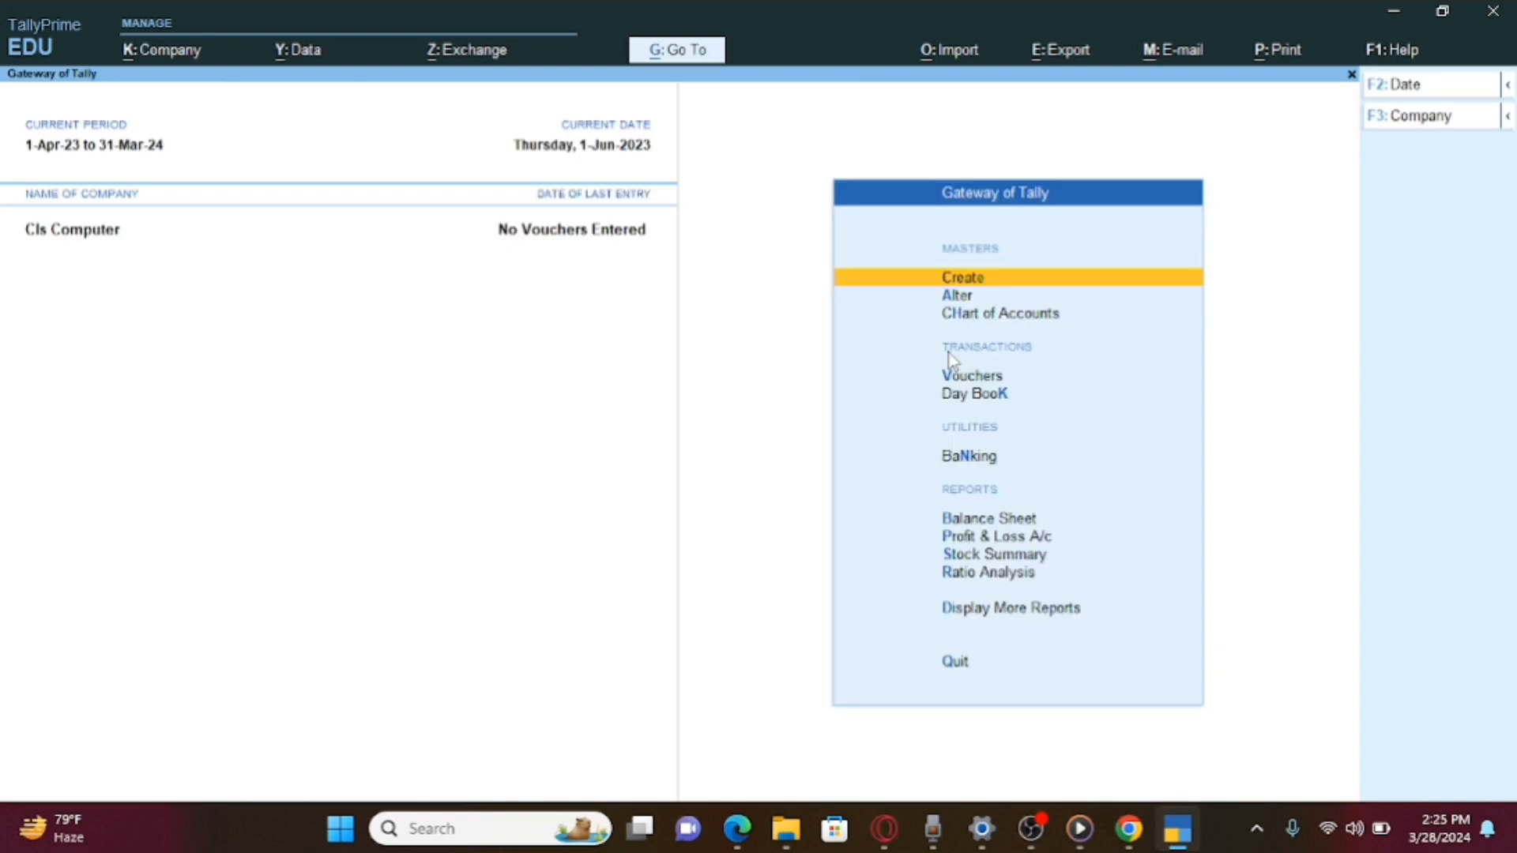
{"action": "key", "text": "F3"}
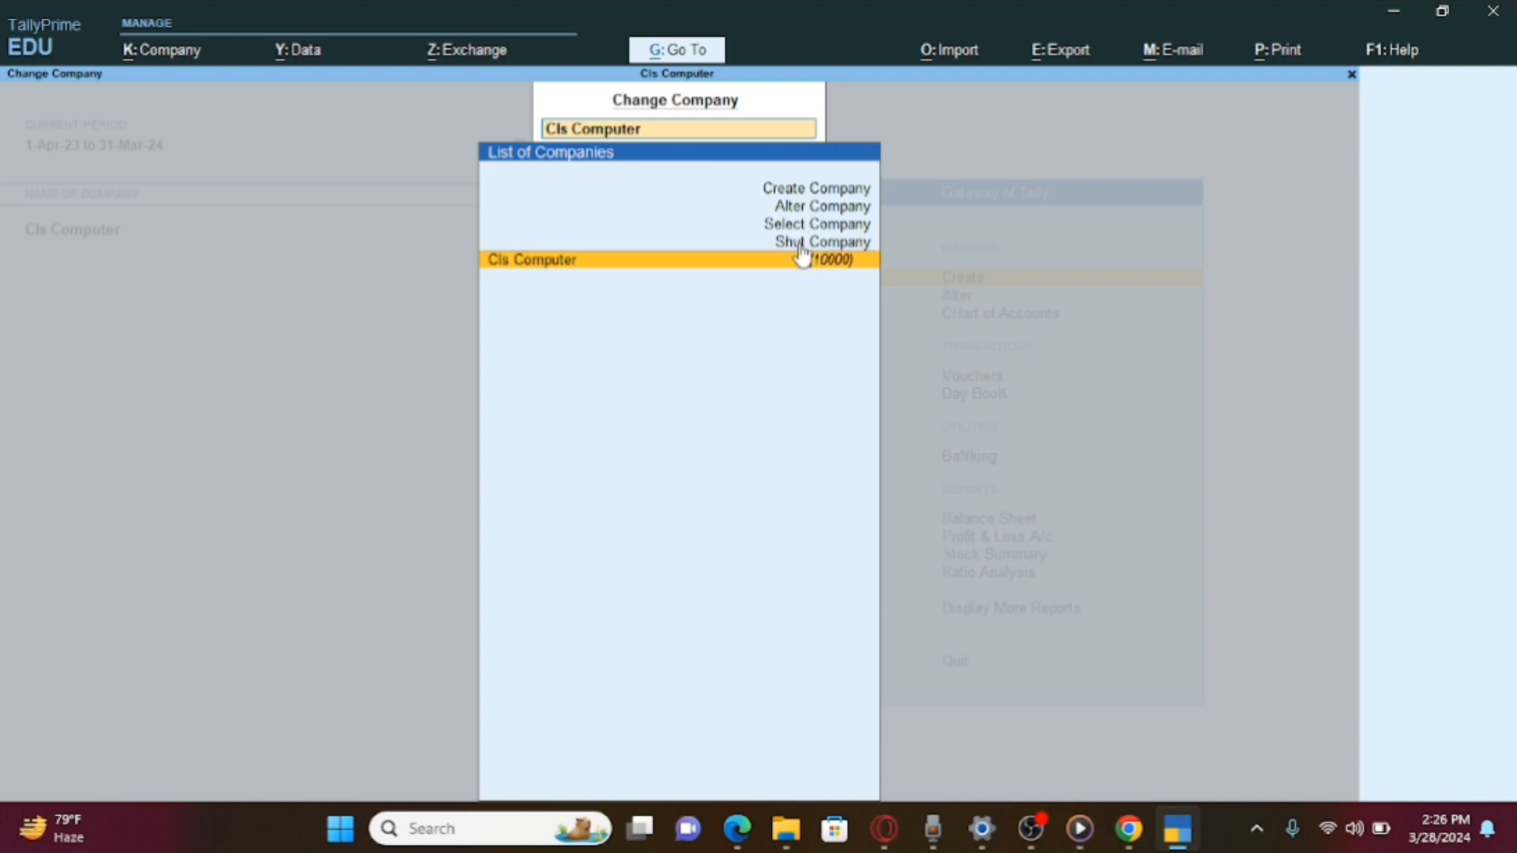
Open Cls Computer's company alteration screen and leave it unchanged.
{"action": "key", "text": "Up"}
{"action": "key", "text": "Up"}
{"action": "key", "text": "Up"}
{"action": "key", "text": "Down"}
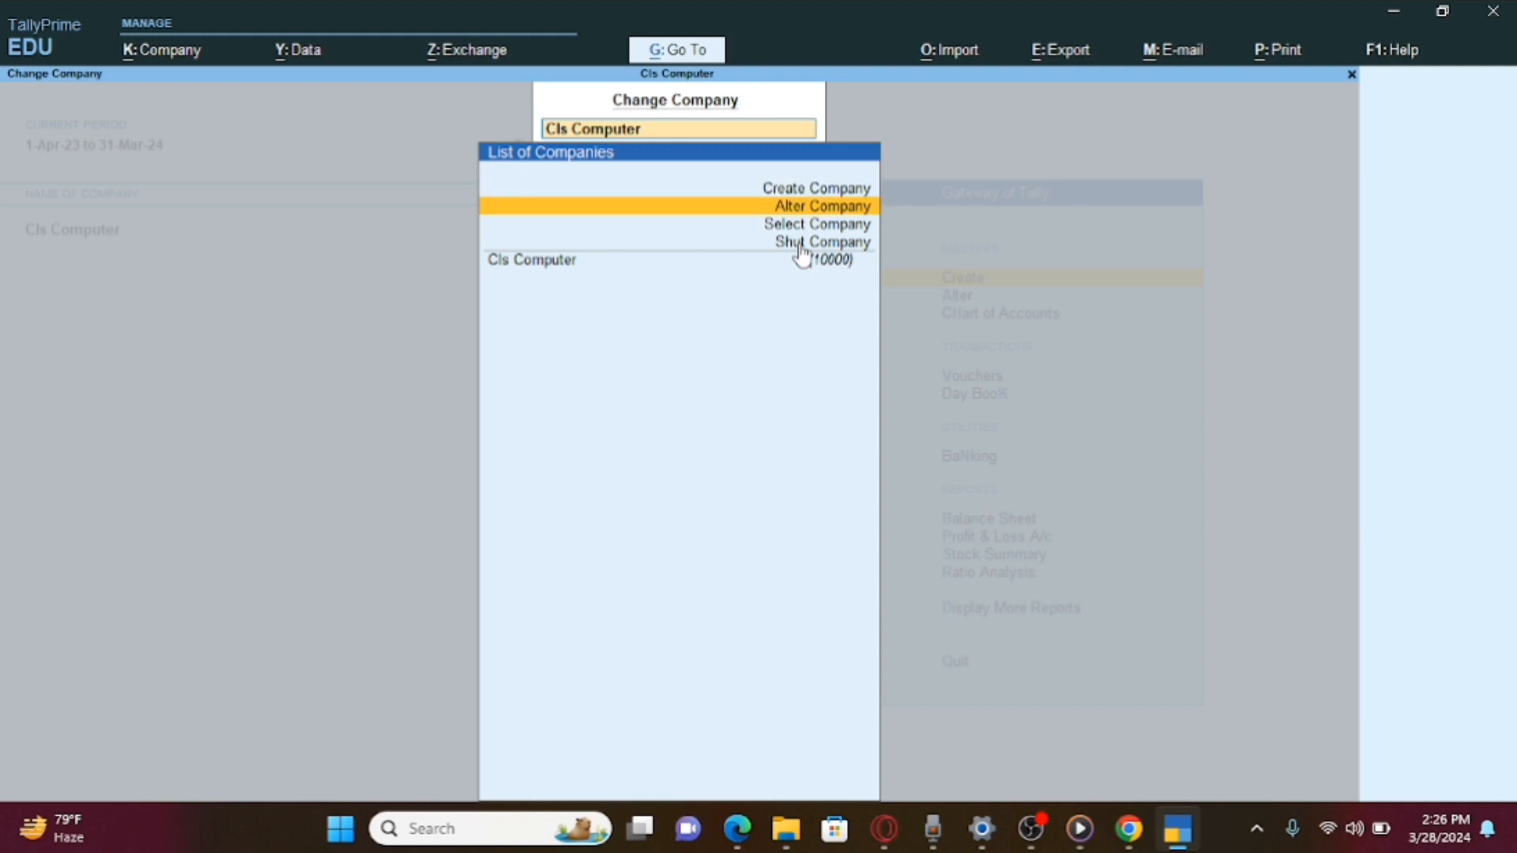
{"action": "key", "text": "Return"}
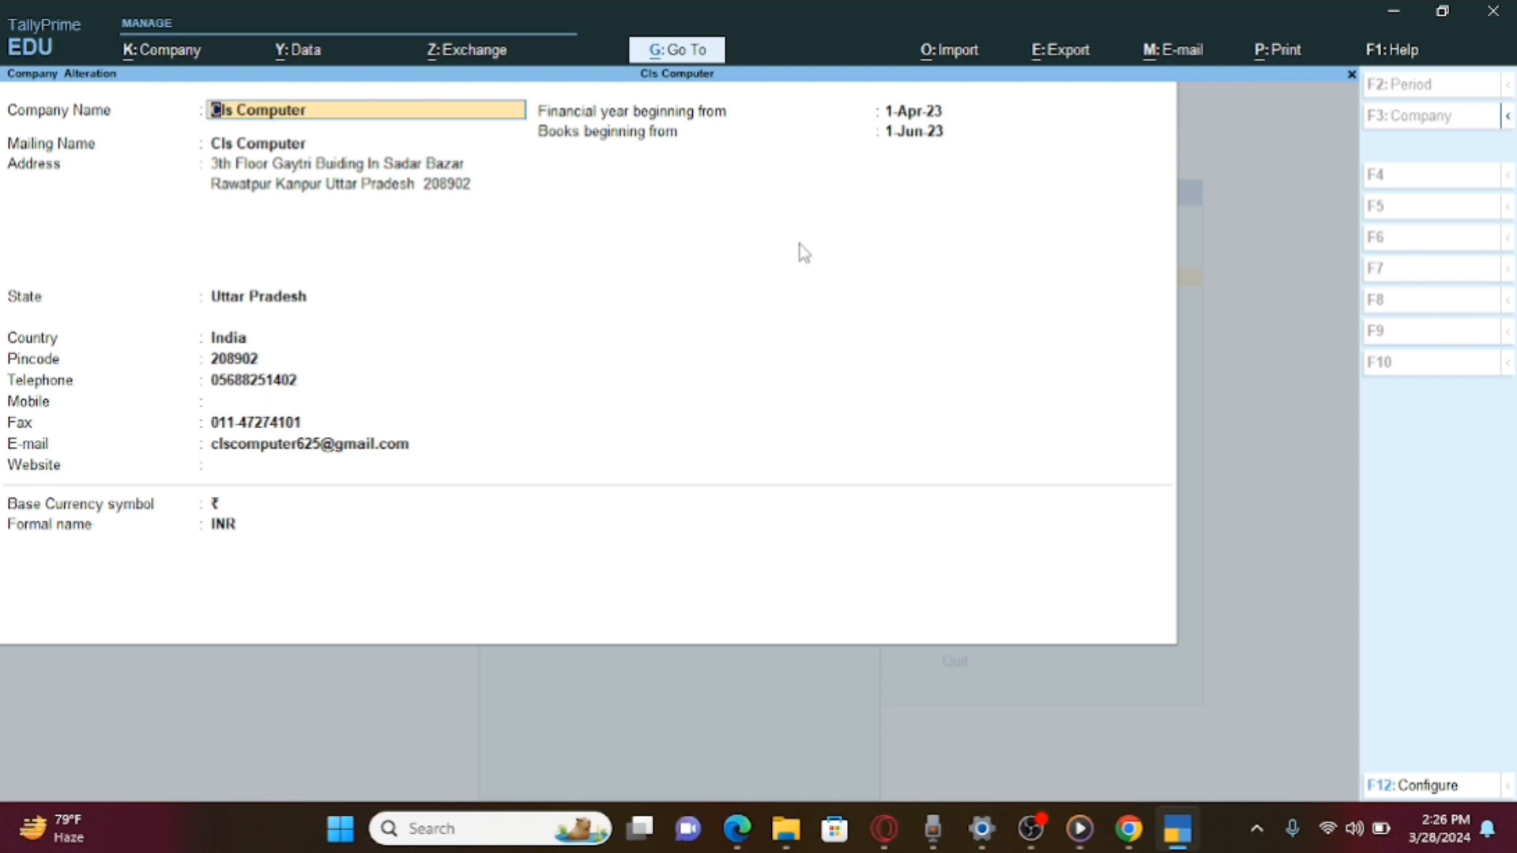
{"action": "key", "text": "Escape"}
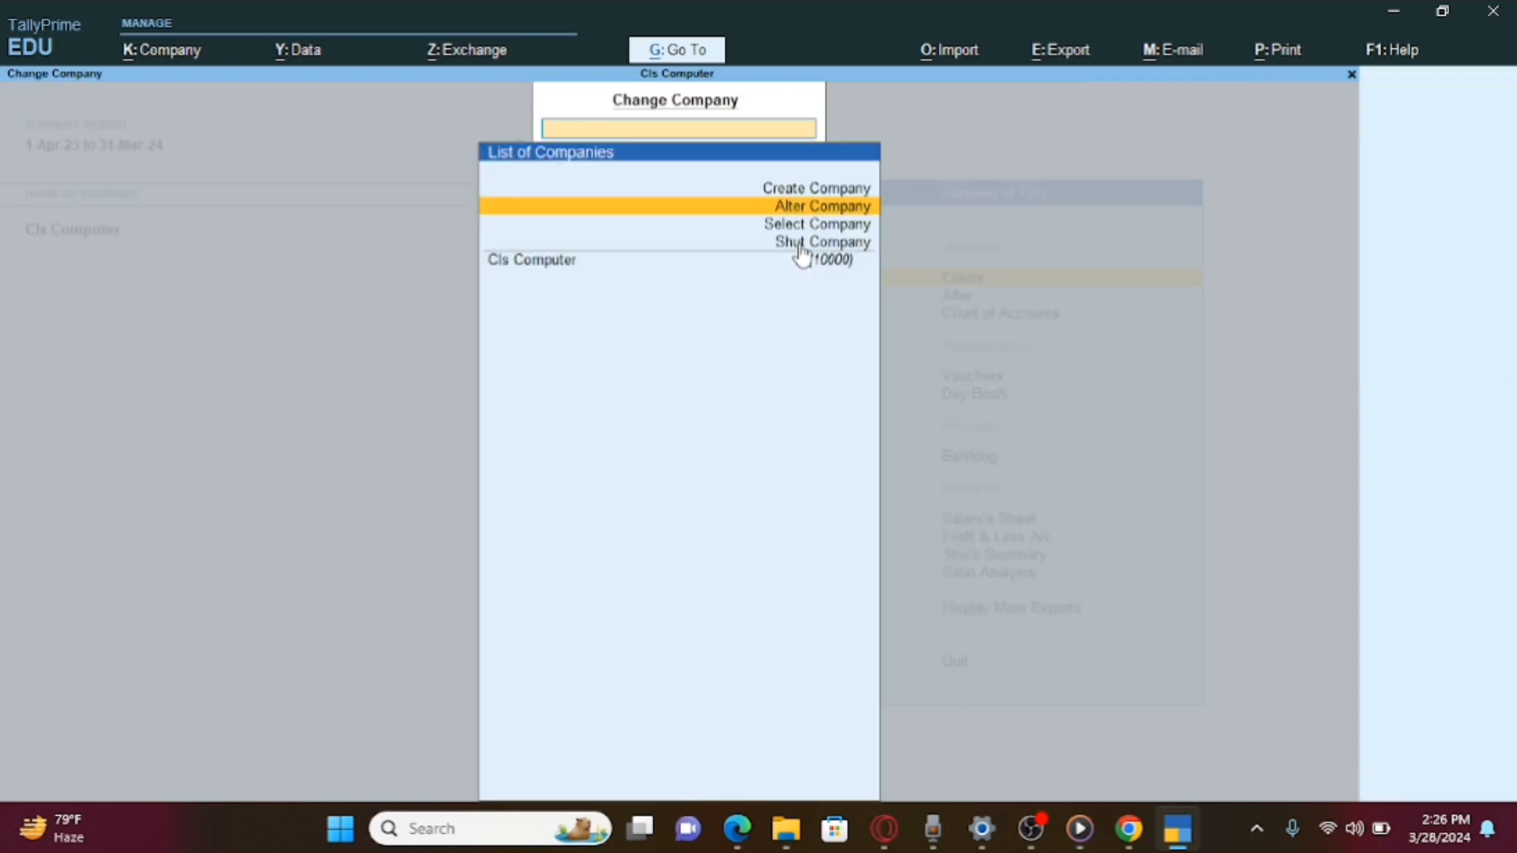
{"action": "key", "text": "Return"}
{"action": "key", "text": "Return"}
{"action": "key", "text": "Return"}
{"action": "key", "text": "Return"}
{"action": "key", "text": "Return"}
{"action": "key", "text": "Return"}
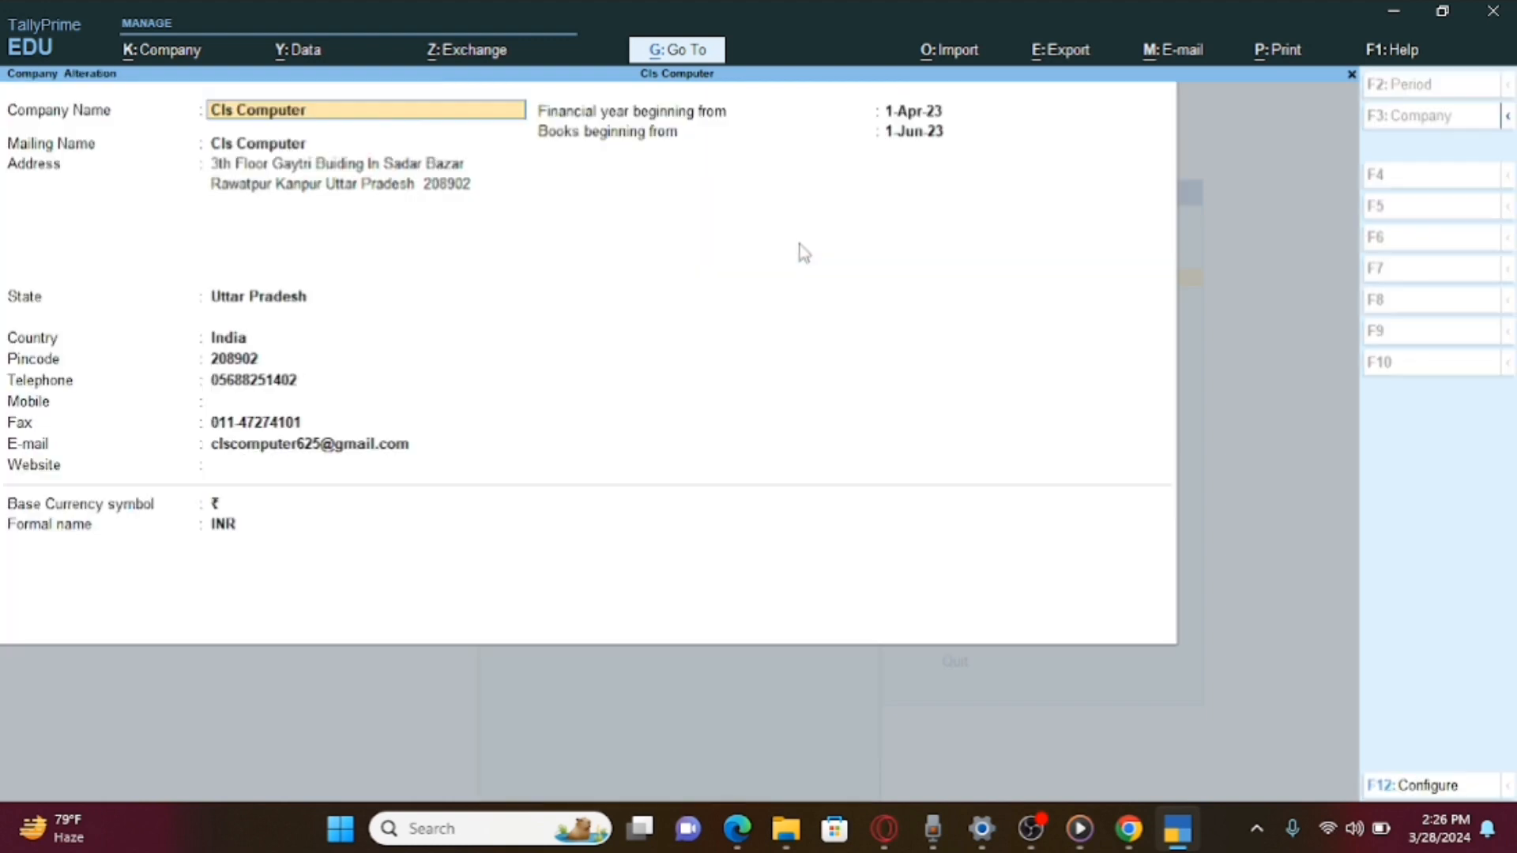
{"action": "key", "text": "Return"}
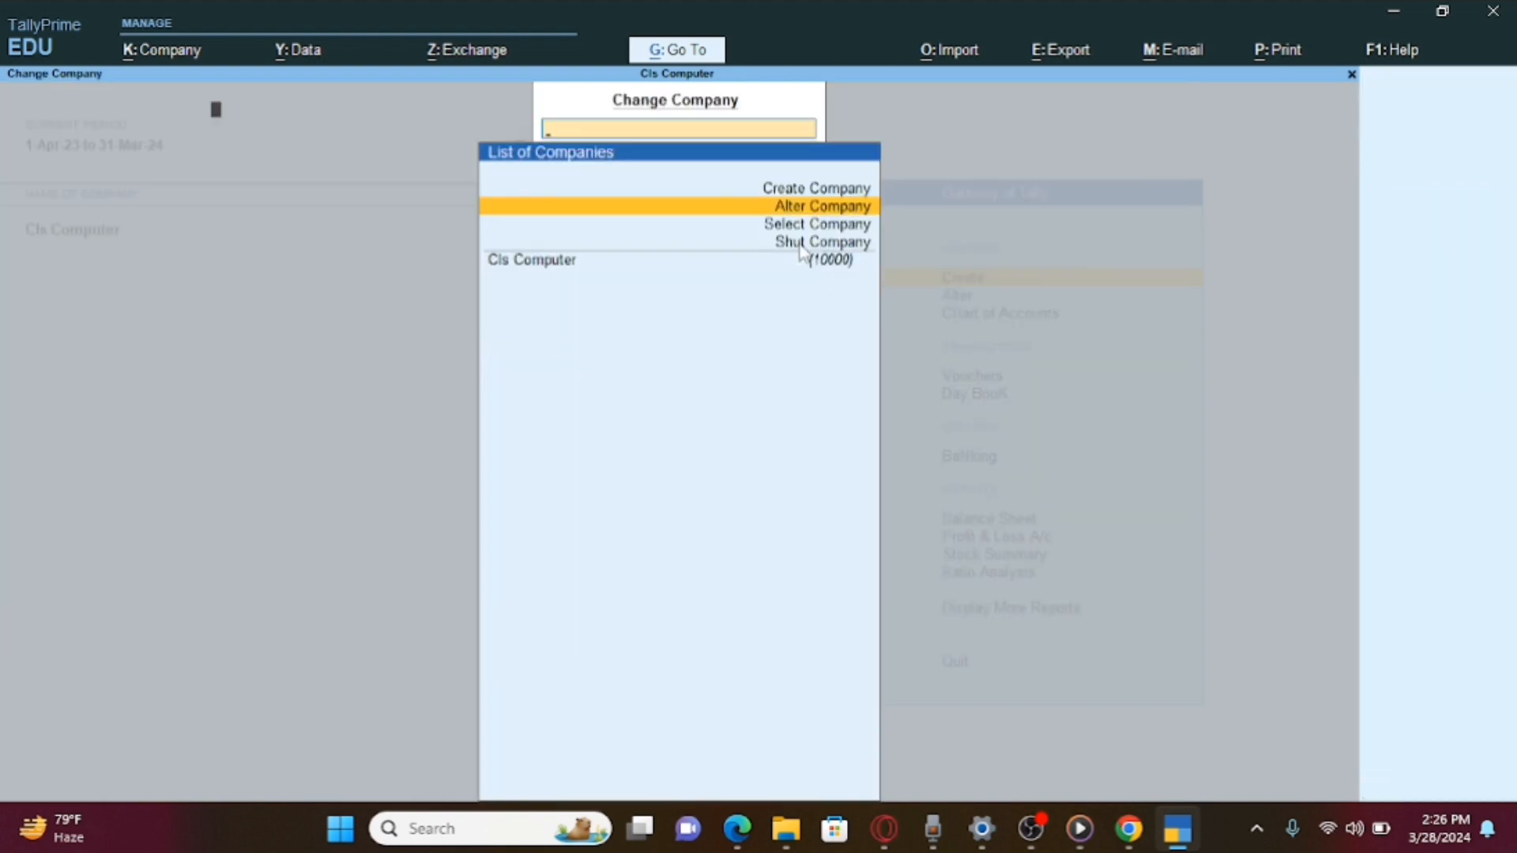
{"action": "key", "text": "Return"}
Browse the stored company list, then reopen and exit Cls Computer's details without changes.
{"action": "key", "text": "F3"}
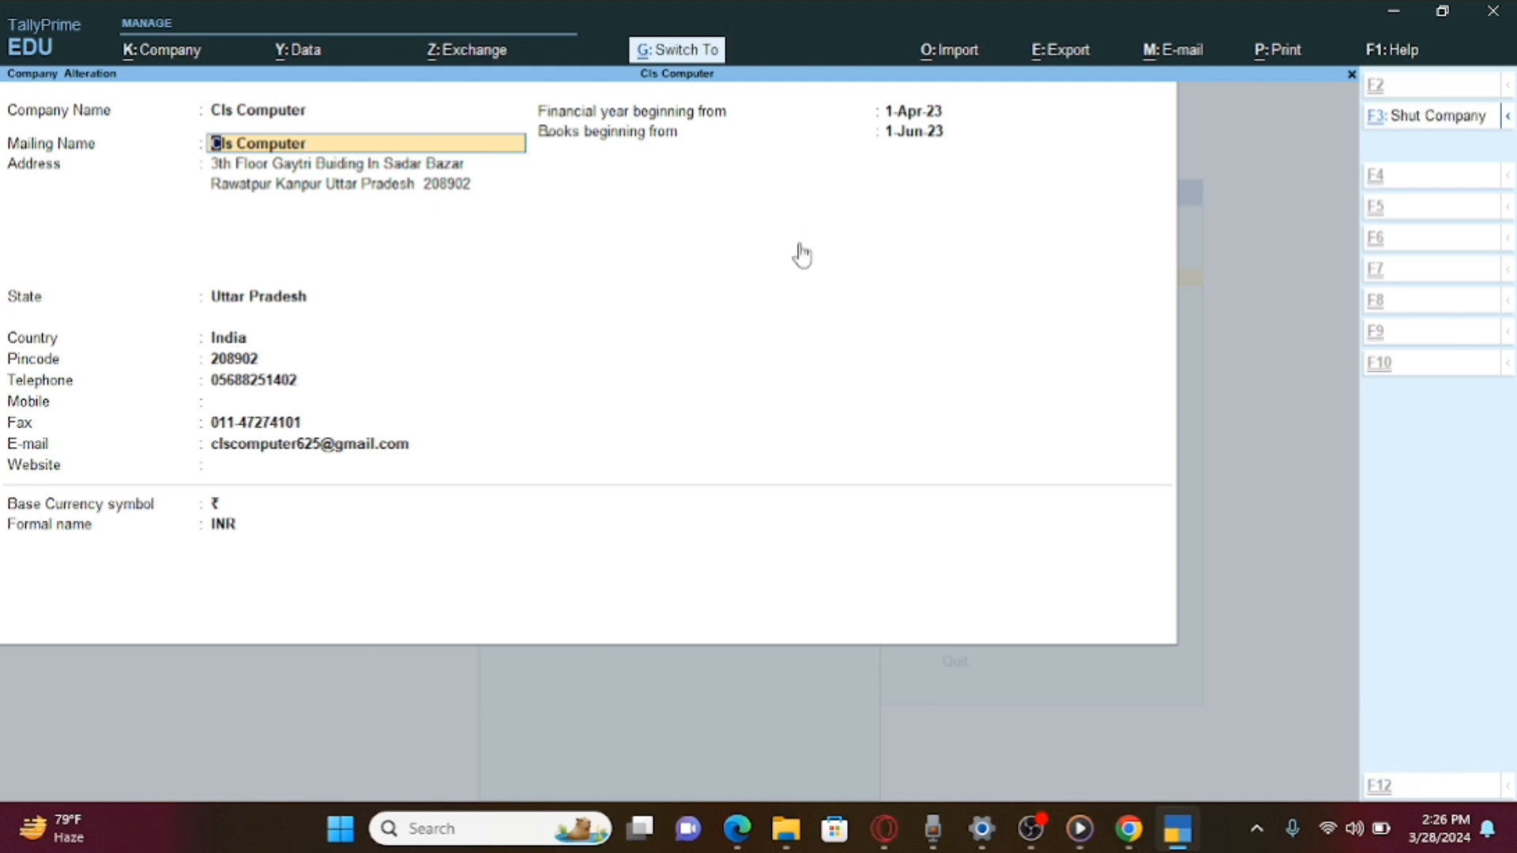
{"action": "key", "text": "Down"}
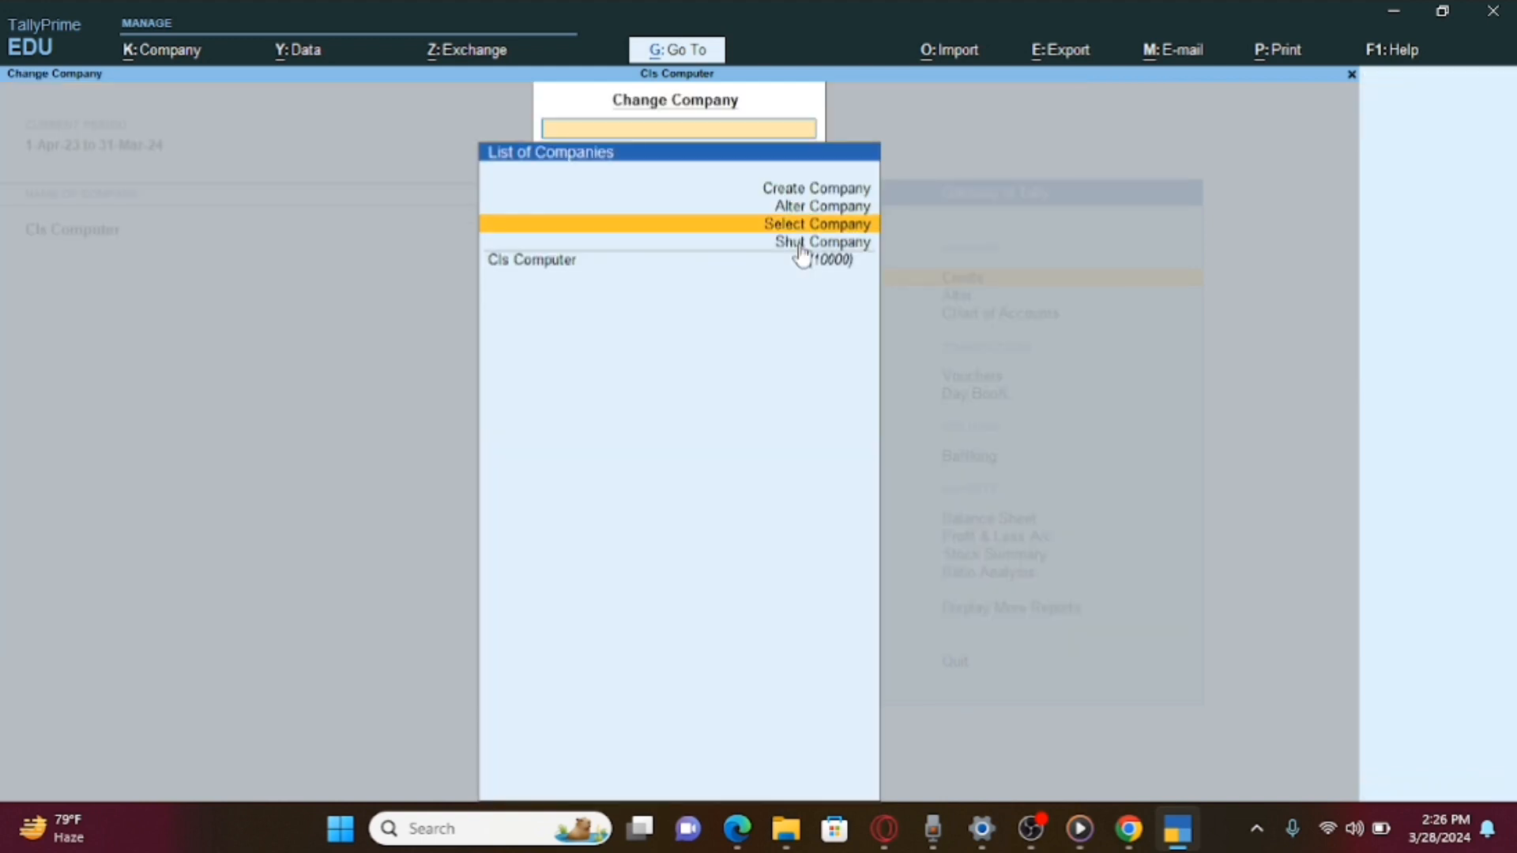
{"action": "left_click", "coordinate": [798, 241]}
{"action": "key", "text": "Return"}
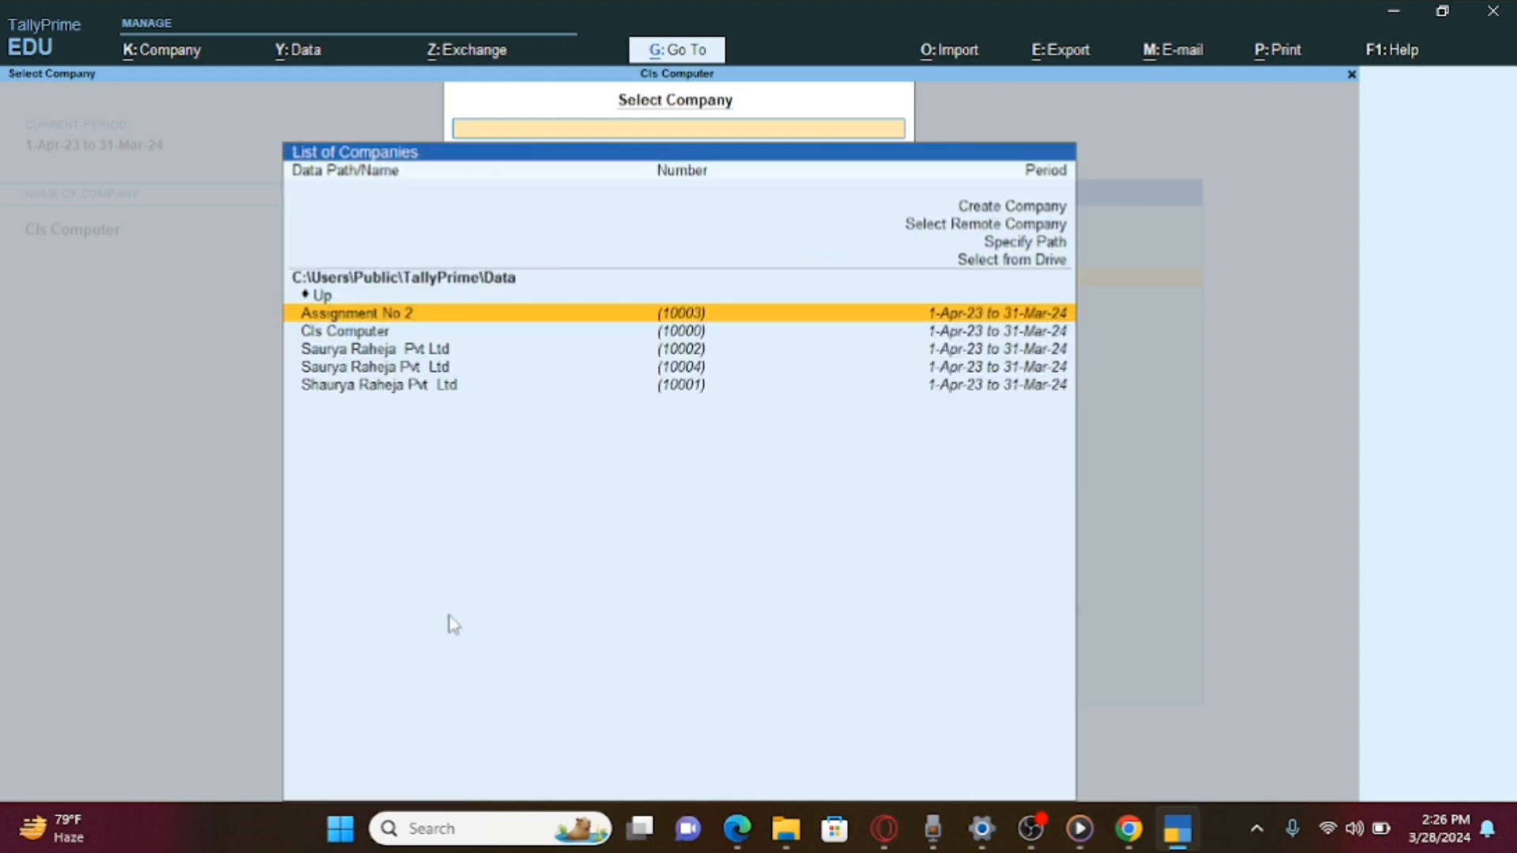
{"action": "key", "text": "Escape"}
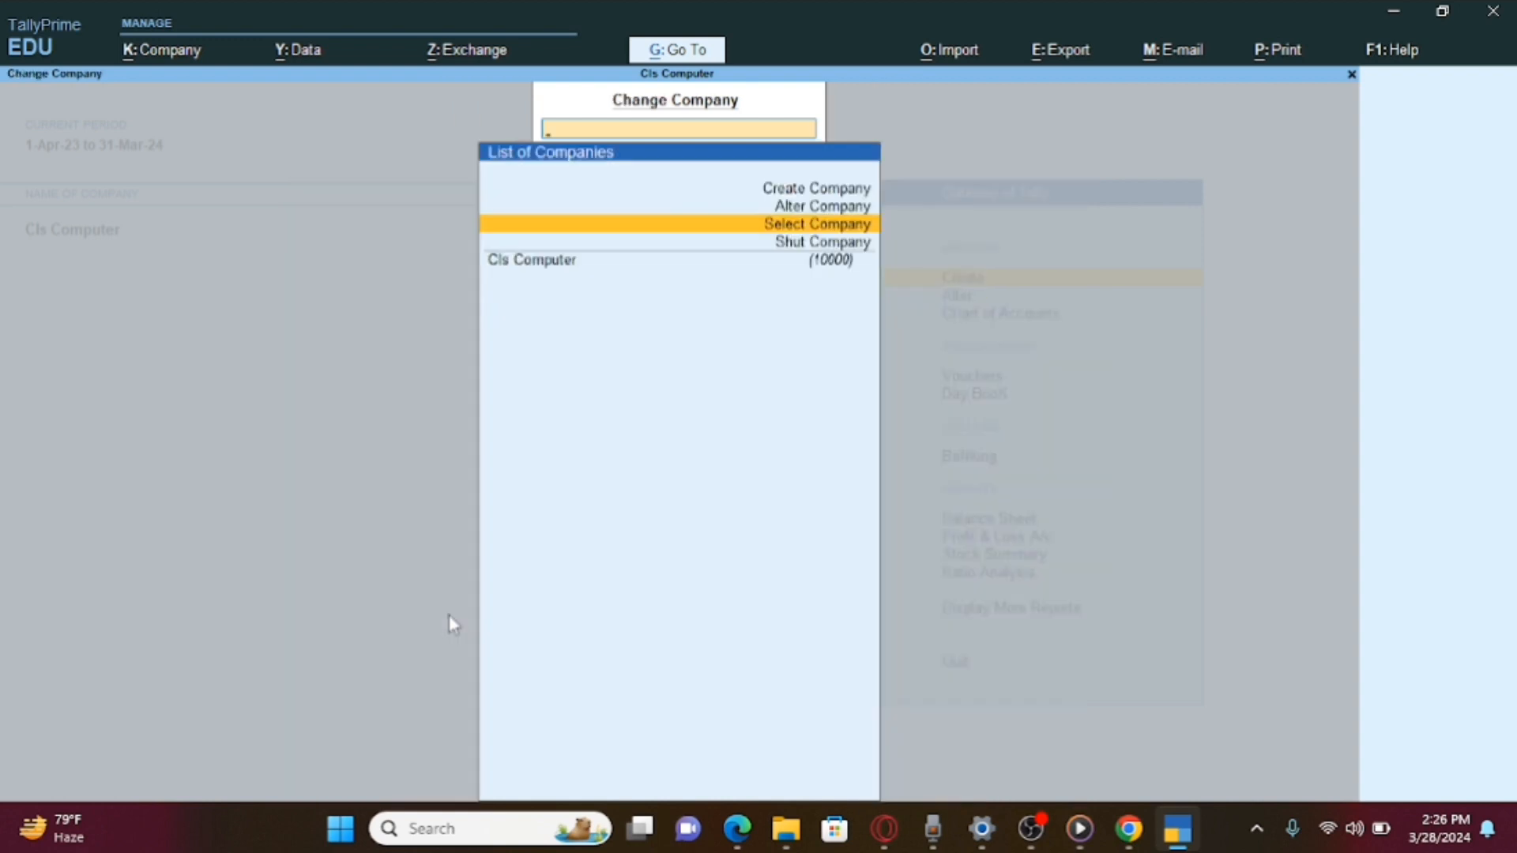
{"action": "key", "text": "Down"}
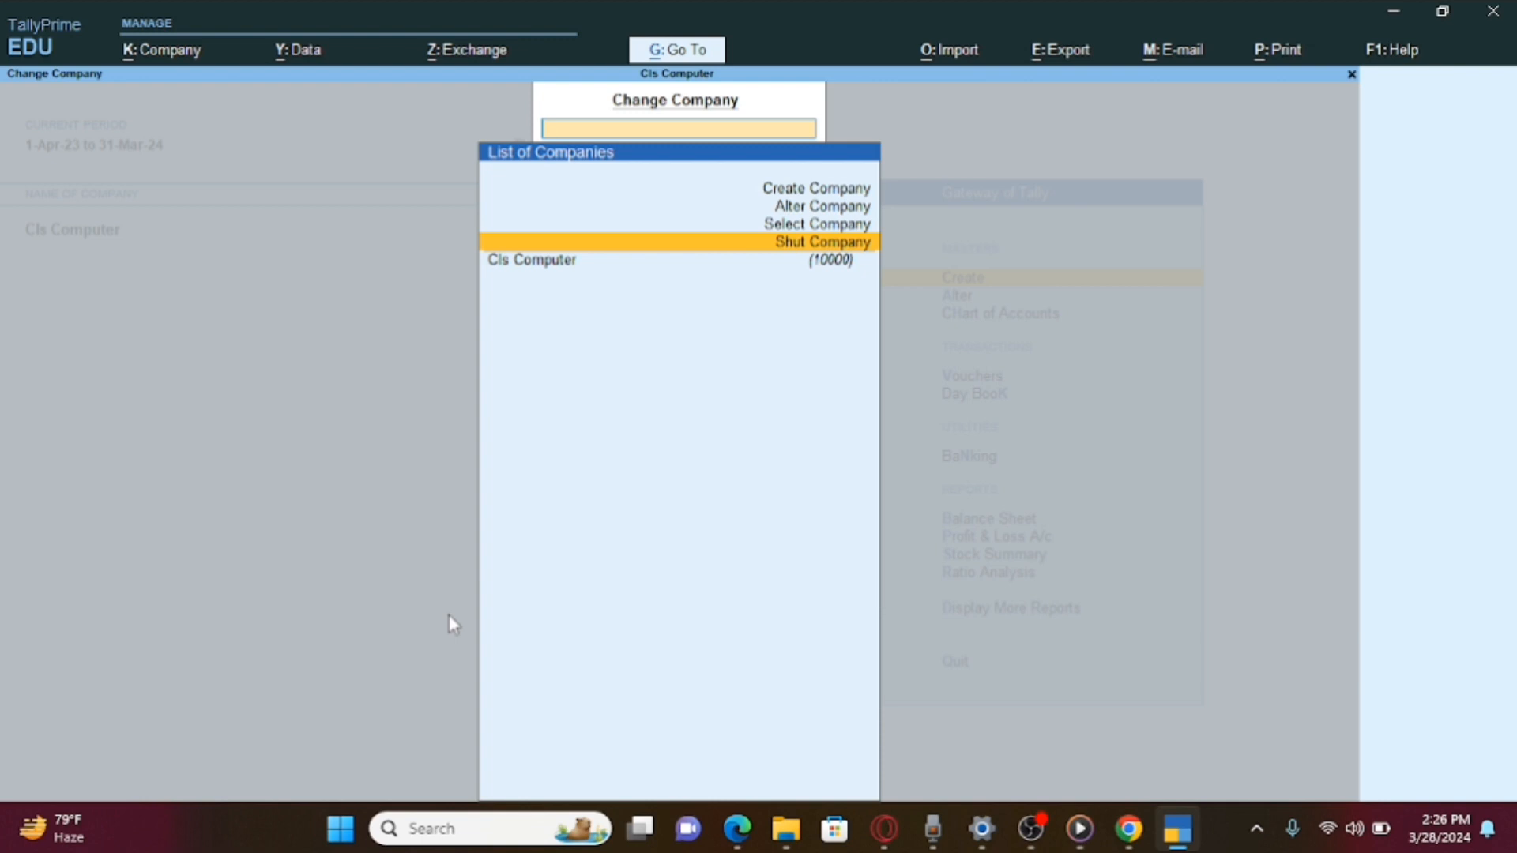
{"action": "key", "text": "Up"}
{"action": "key", "text": "Up"}
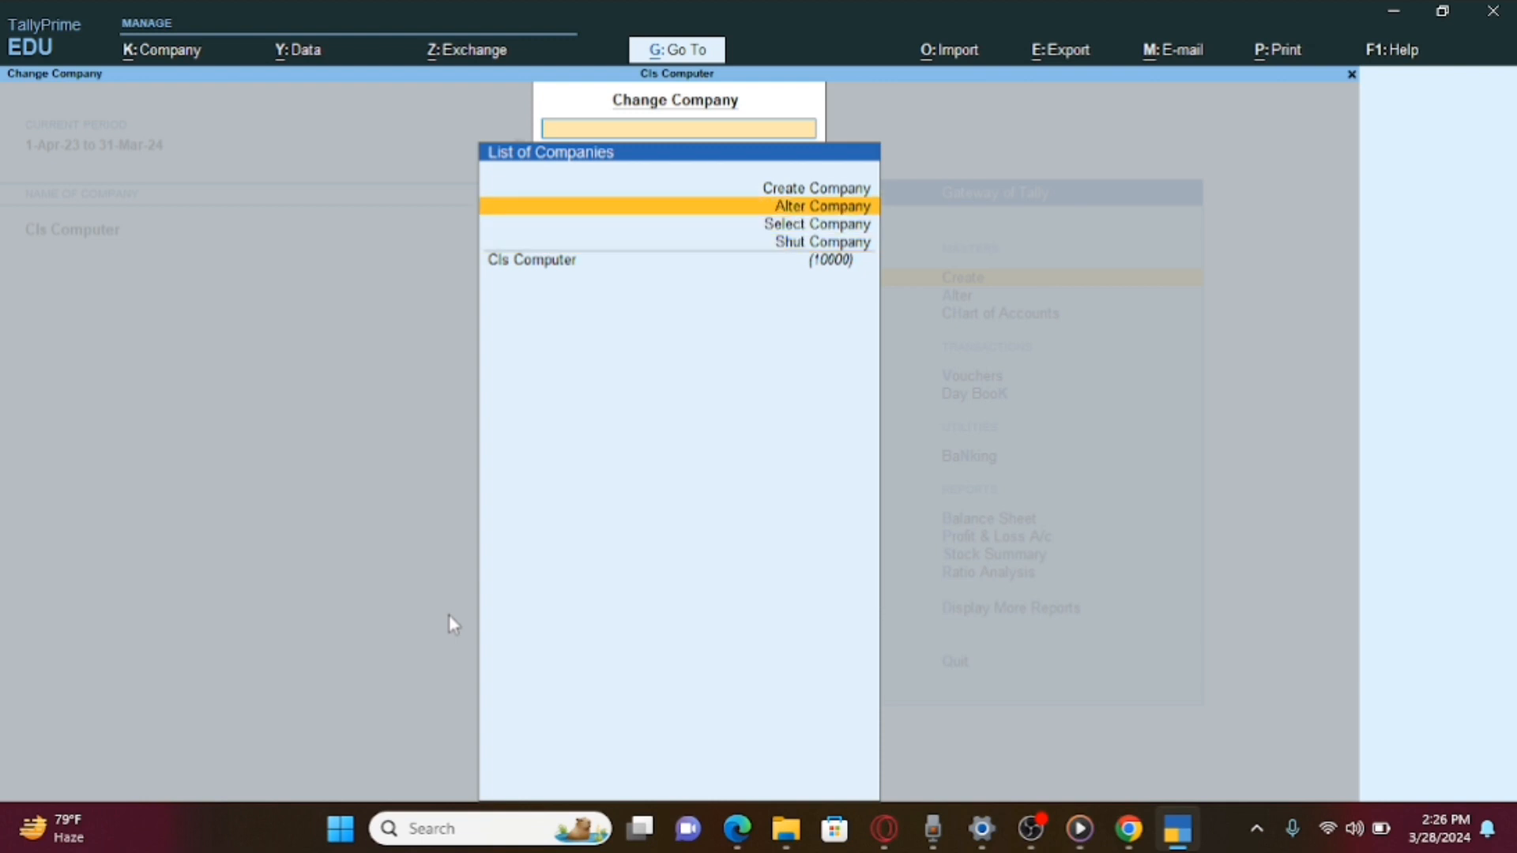
{"action": "key", "text": "Return"}
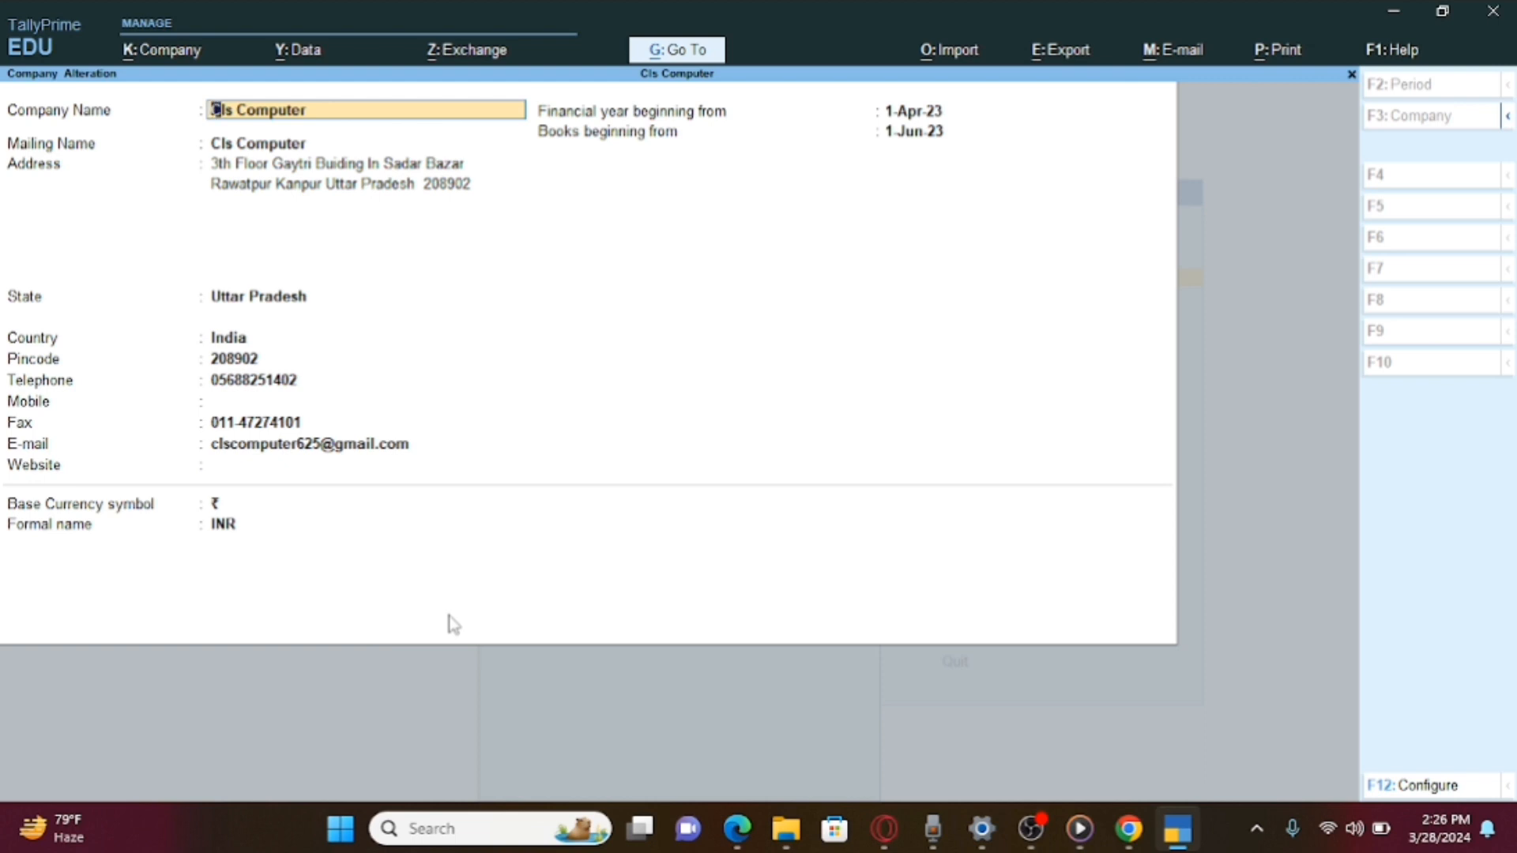
{"action": "key", "text": "Escape"}
{"action": "key", "text": "y"}
Load Saurya Raheja Pvt Ltd from the list of stored companies.
{"action": "key", "text": "Down"}
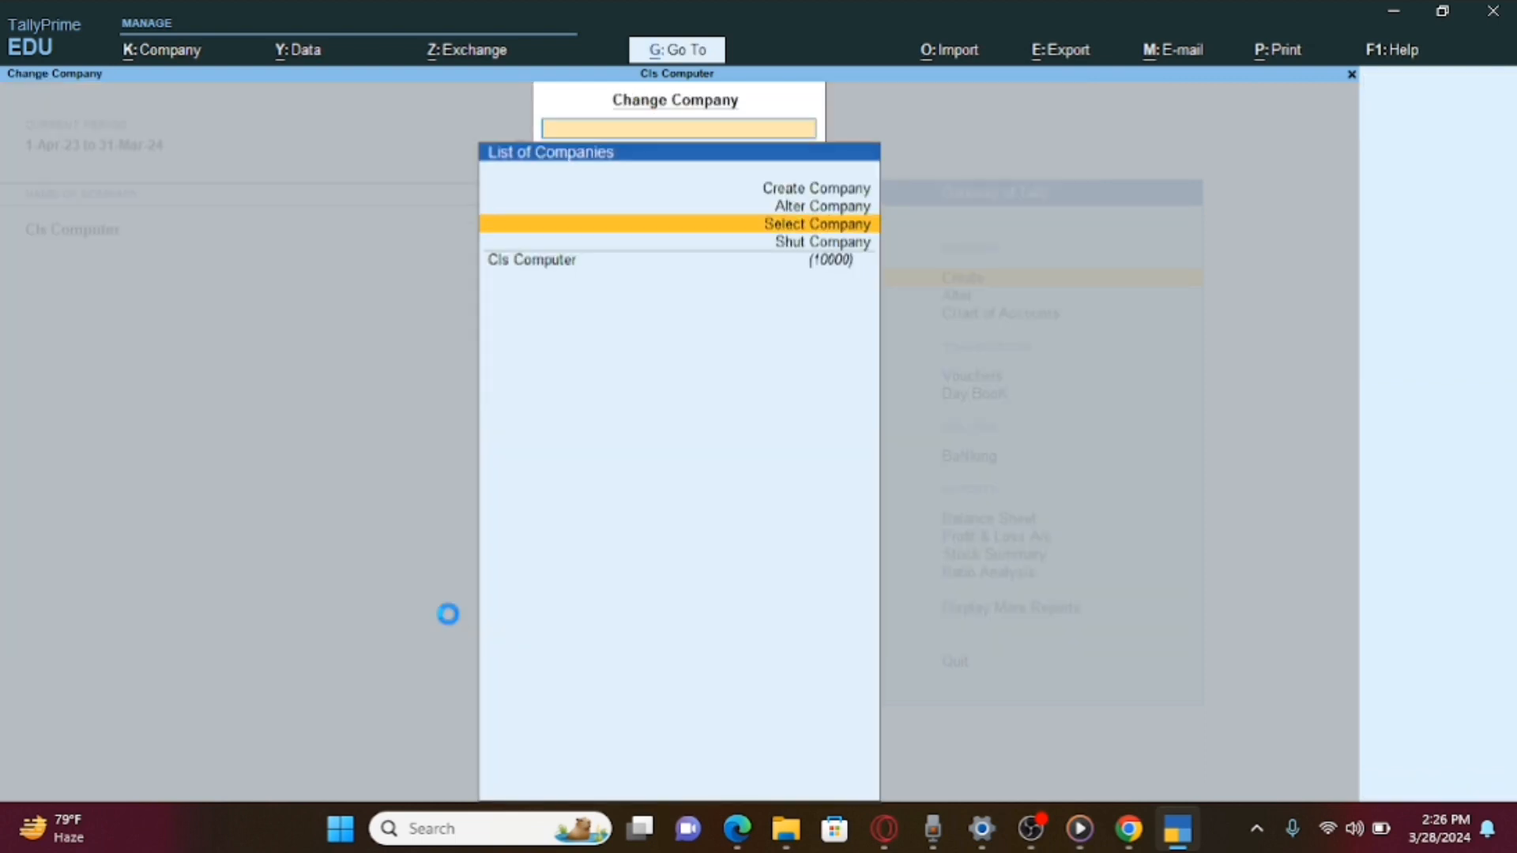
{"action": "key", "text": "Return"}
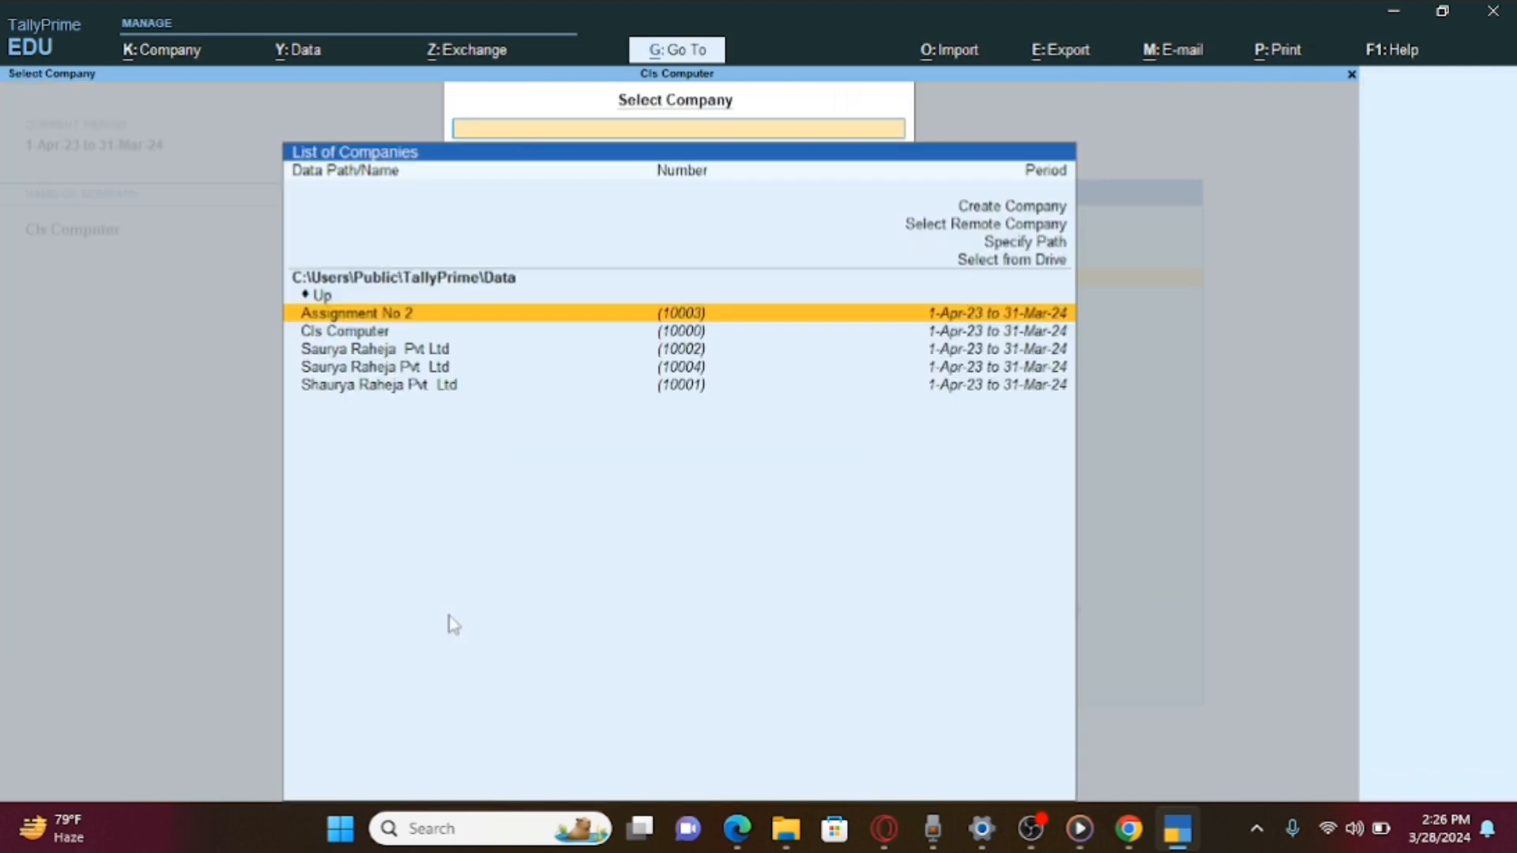
{"action": "key", "text": "Down"}
{"action": "key", "text": "Down"}
{"action": "key", "text": "Return"}
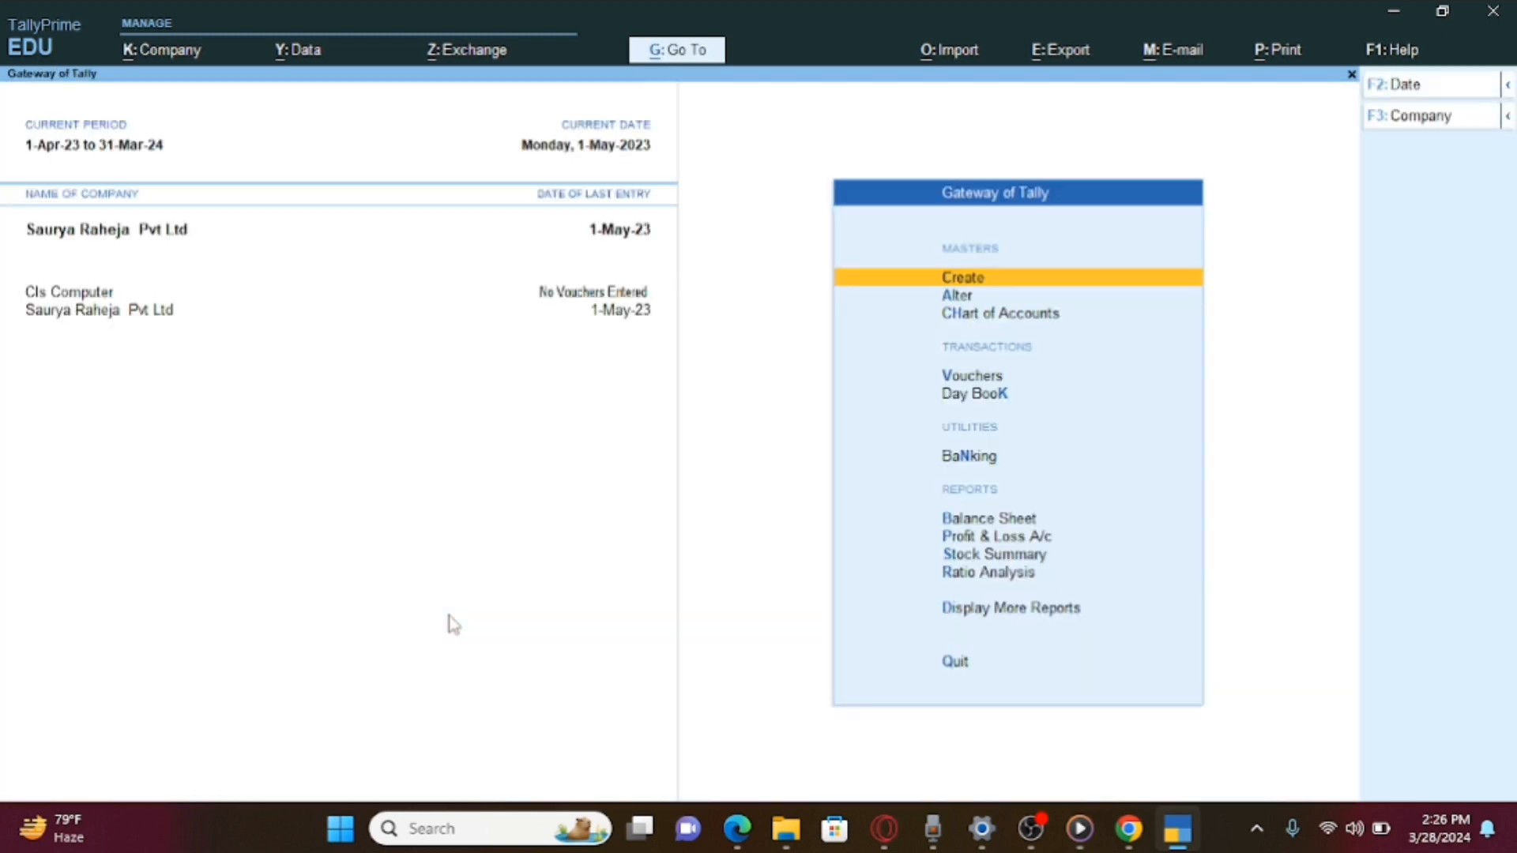
Shut Saurya Raheja Pvt Ltd through Shut Company, leaving only Cls Computer loaded.
{"action": "key", "text": "F3"}
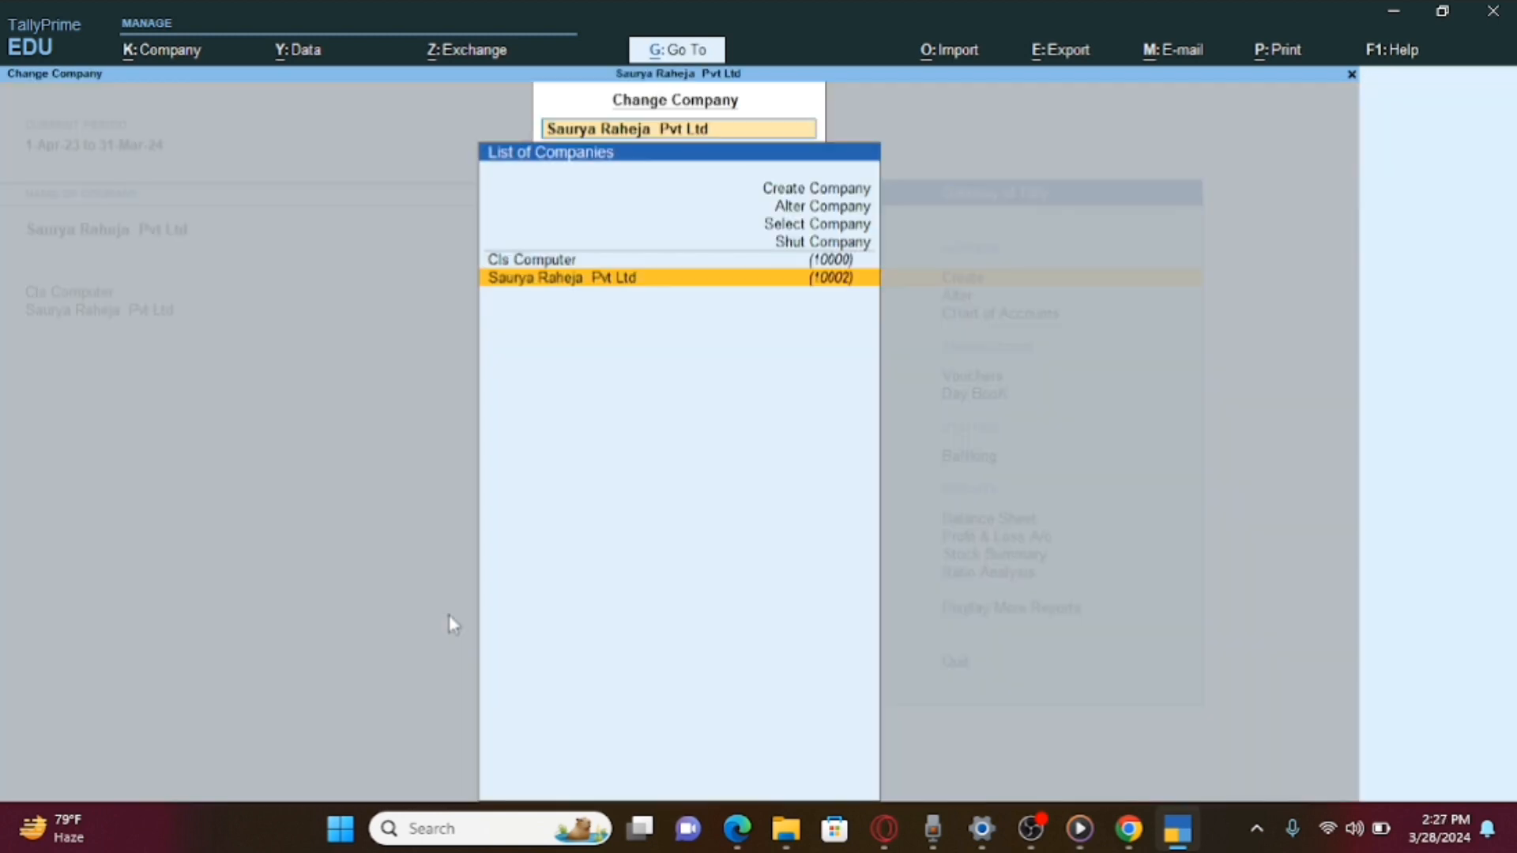
{"action": "key", "text": "Up"}
{"action": "key", "text": "Up"}
{"action": "key", "text": "Return"}
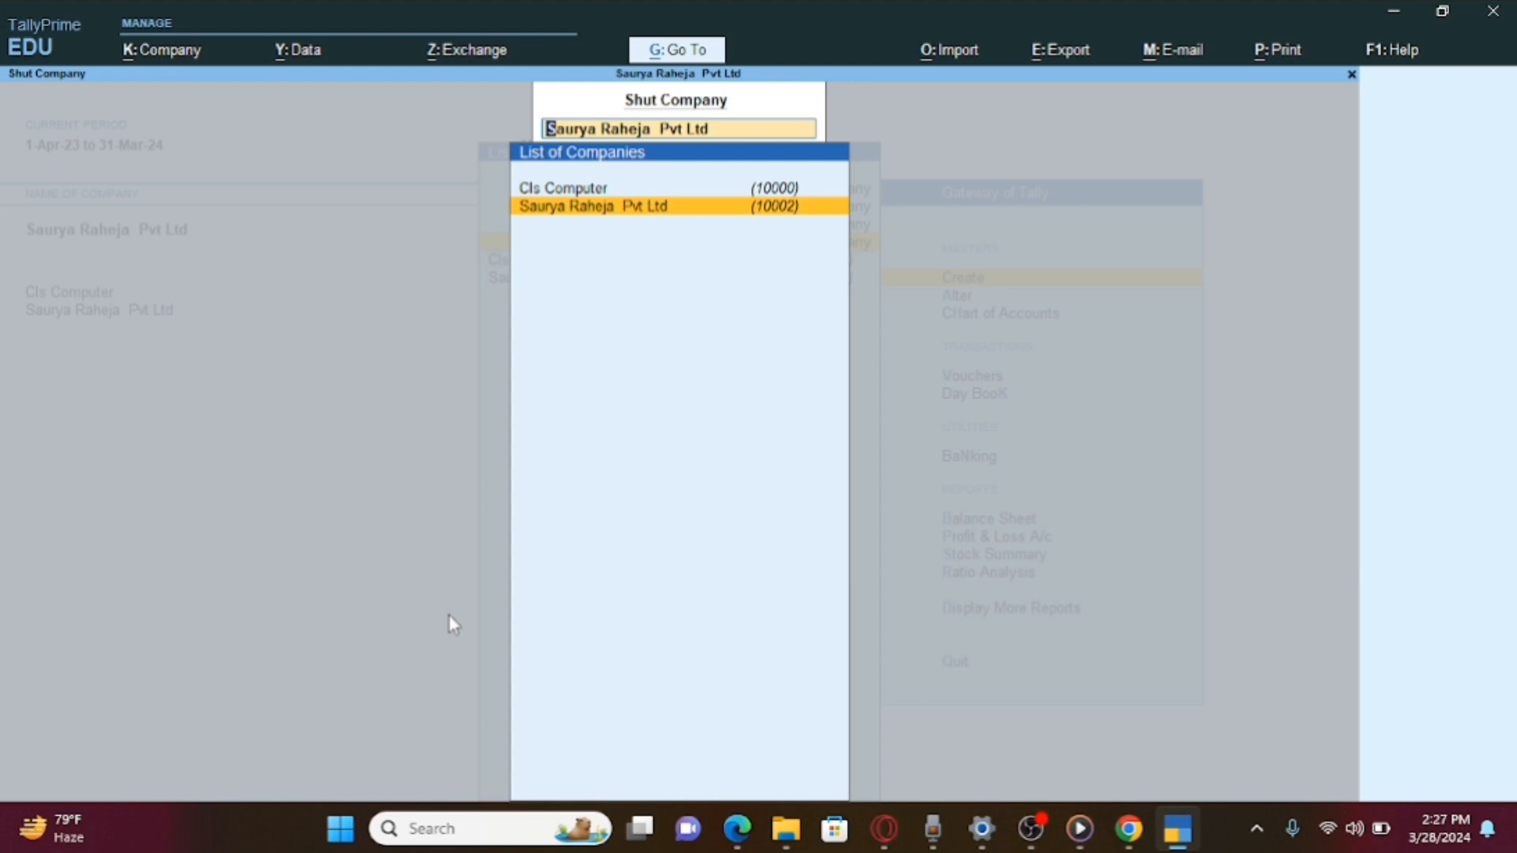
{"action": "key", "text": "Up"}
{"action": "key", "text": "Down"}
{"action": "key", "text": "Return"}
{"action": "key", "text": "y"}
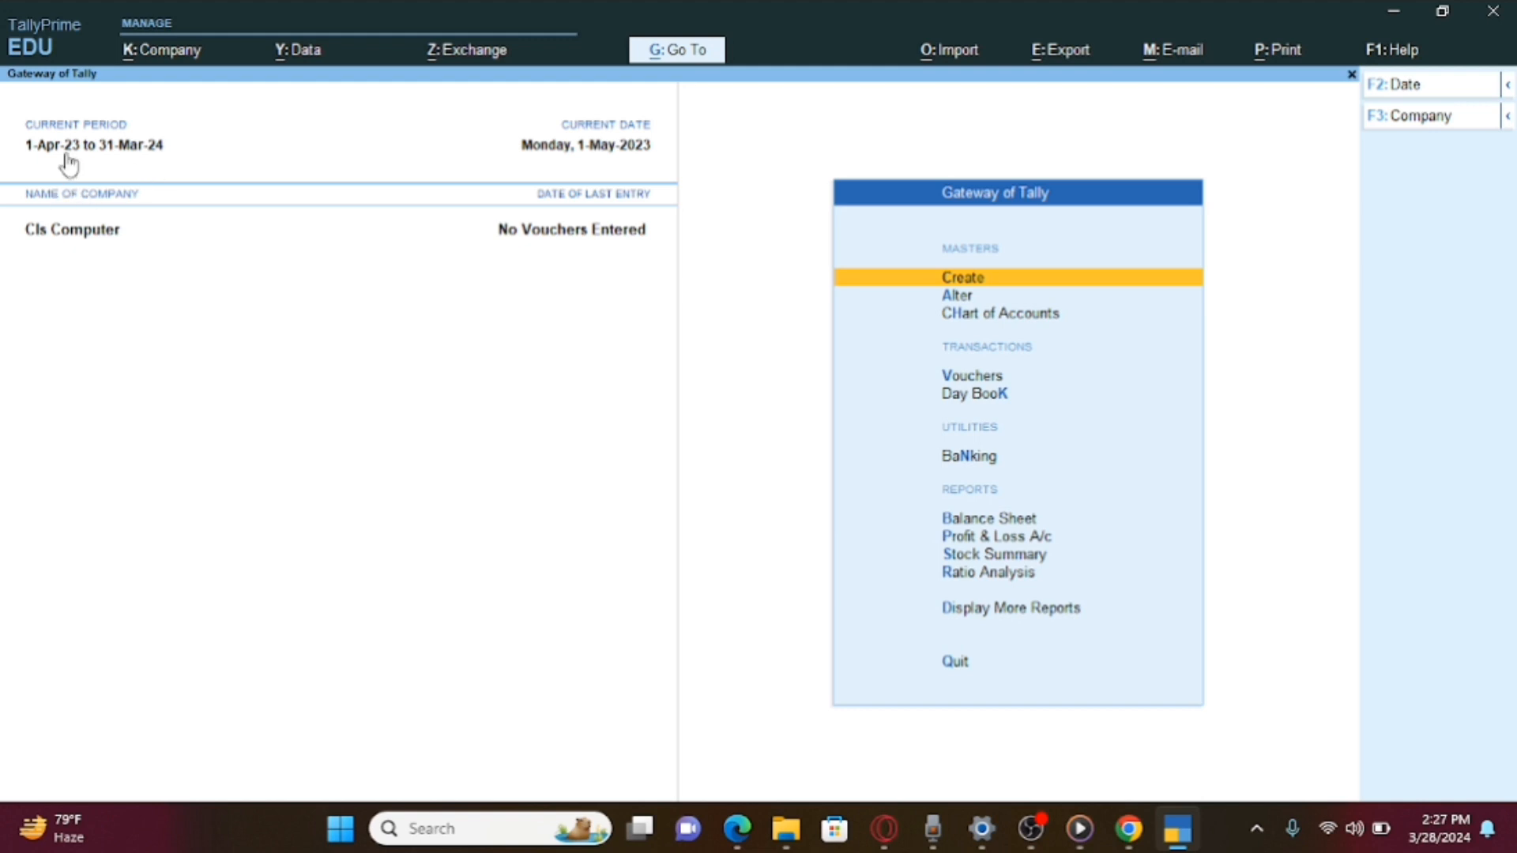
Set the accounting period from 1-4-2023 to 31-3-2024.
{"action": "key", "text": "alt+F2"}
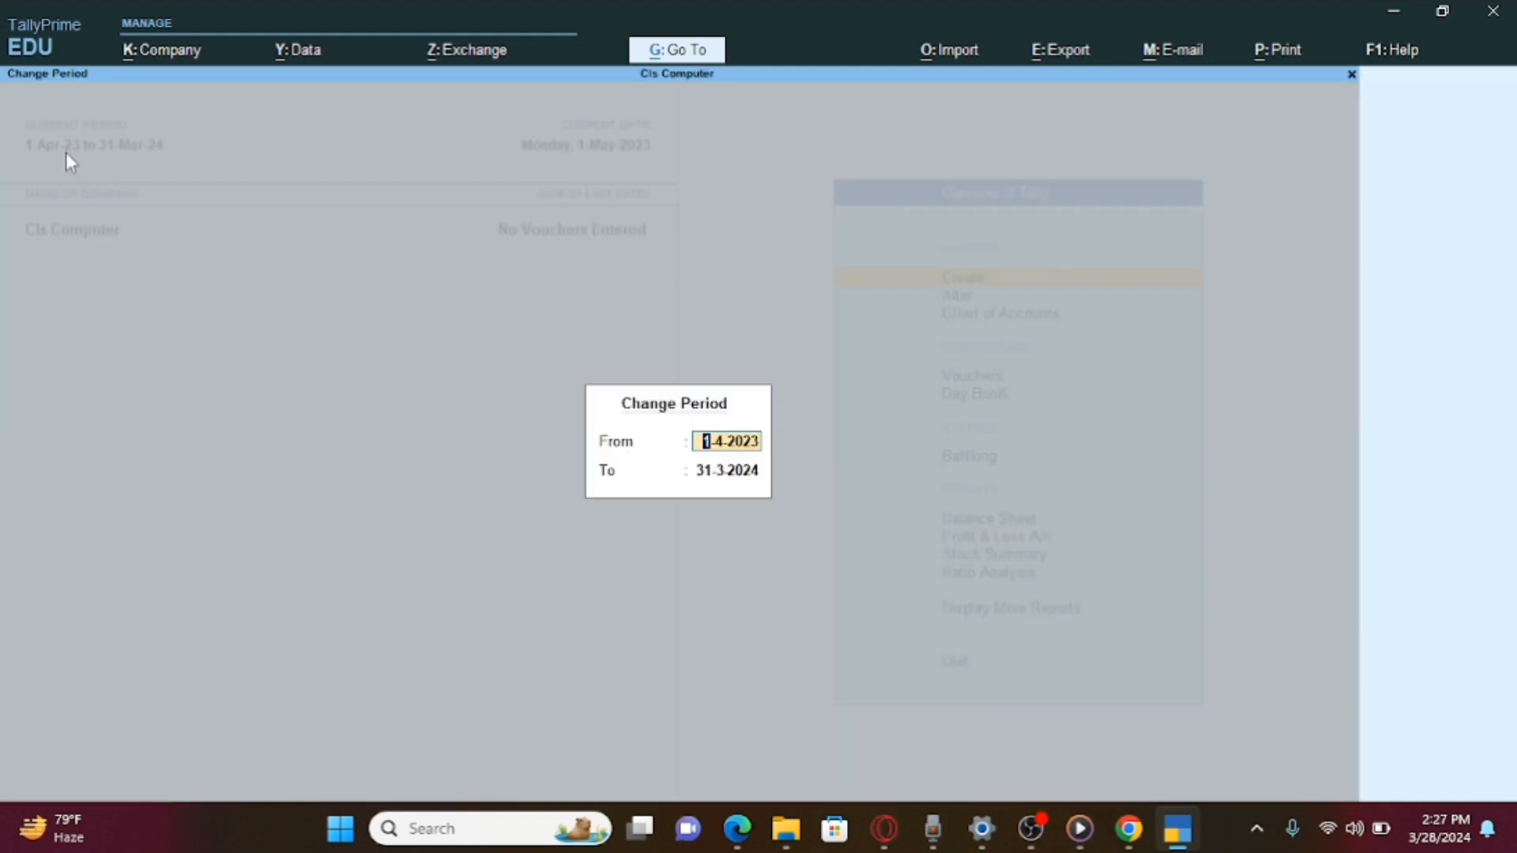
{"action": "type", "text": "1-4-2023"}
{"action": "key", "text": "Return"}
{"action": "type", "text": "31-3-"}
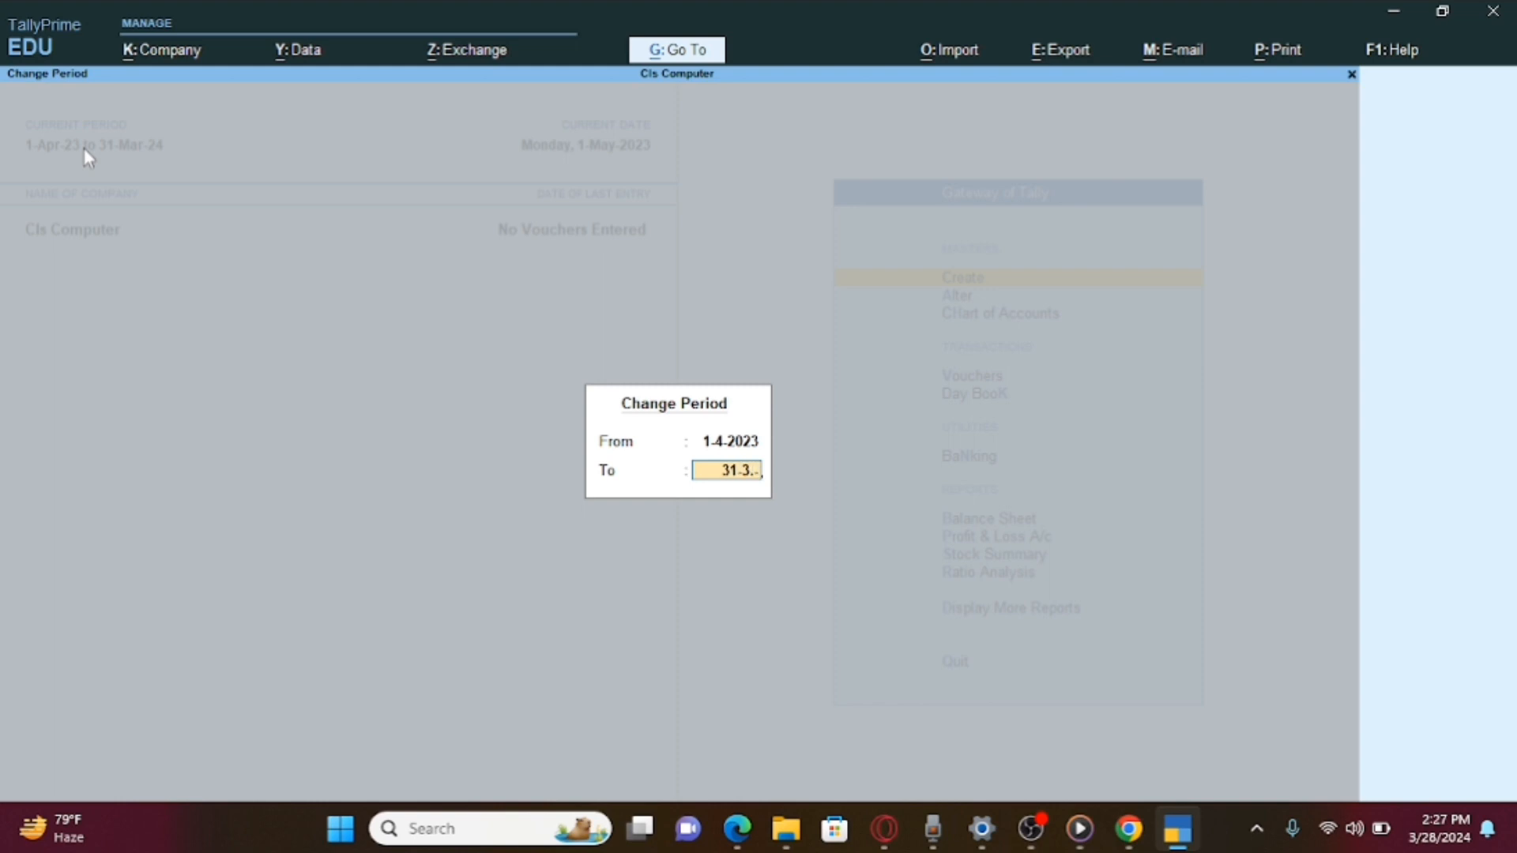
{"action": "type", "text": "2024"}
{"action": "key", "text": "Return"}
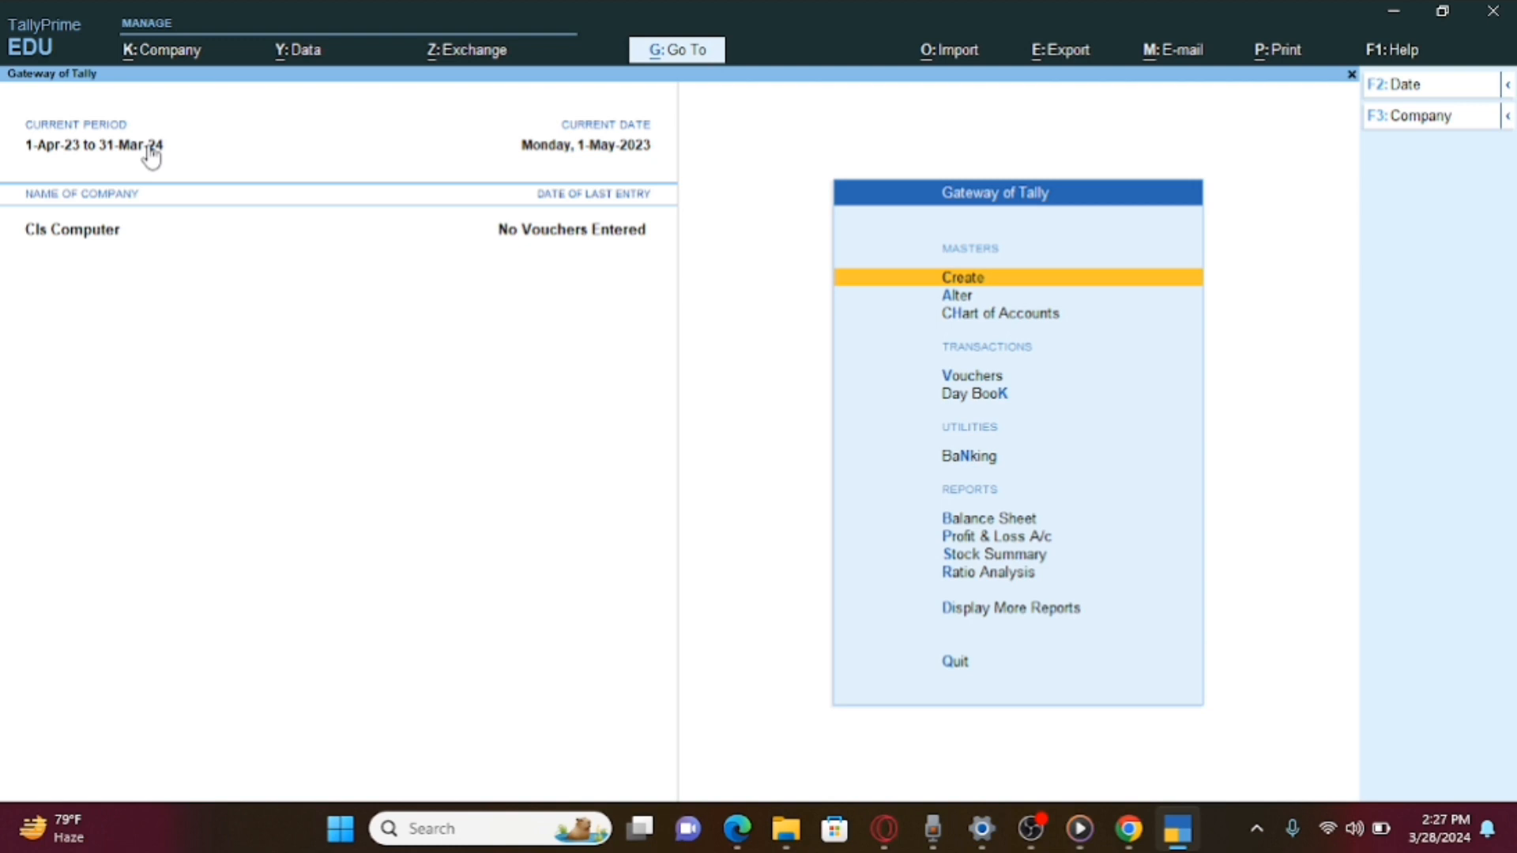
Change the current date to 1-6-2023.
{"action": "left_click", "coordinate": [594, 155]}
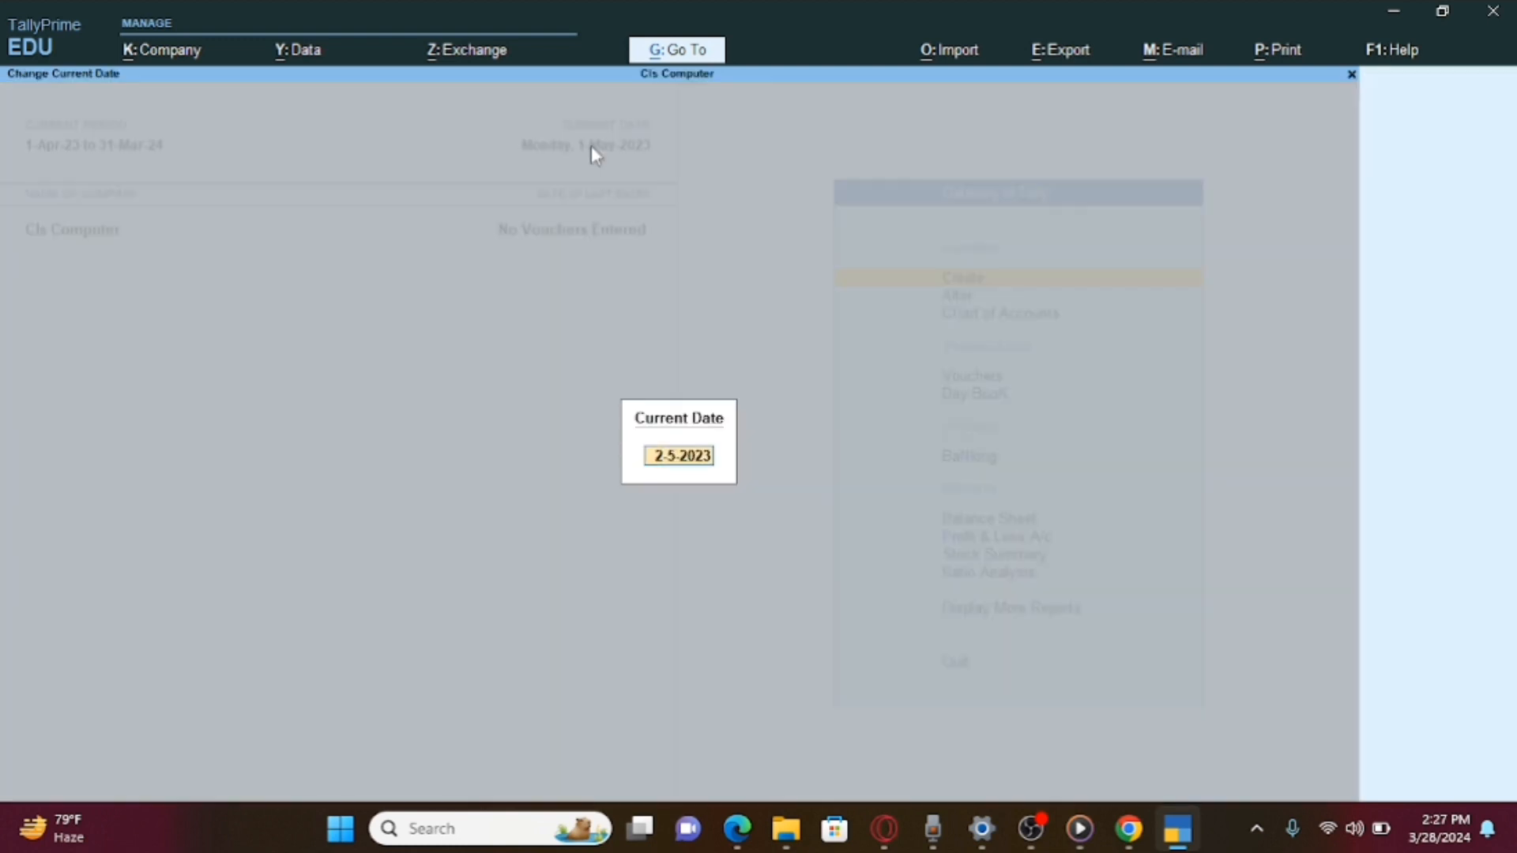
{"action": "type", "text": "1-6-2023"}
{"action": "key", "text": "Return"}
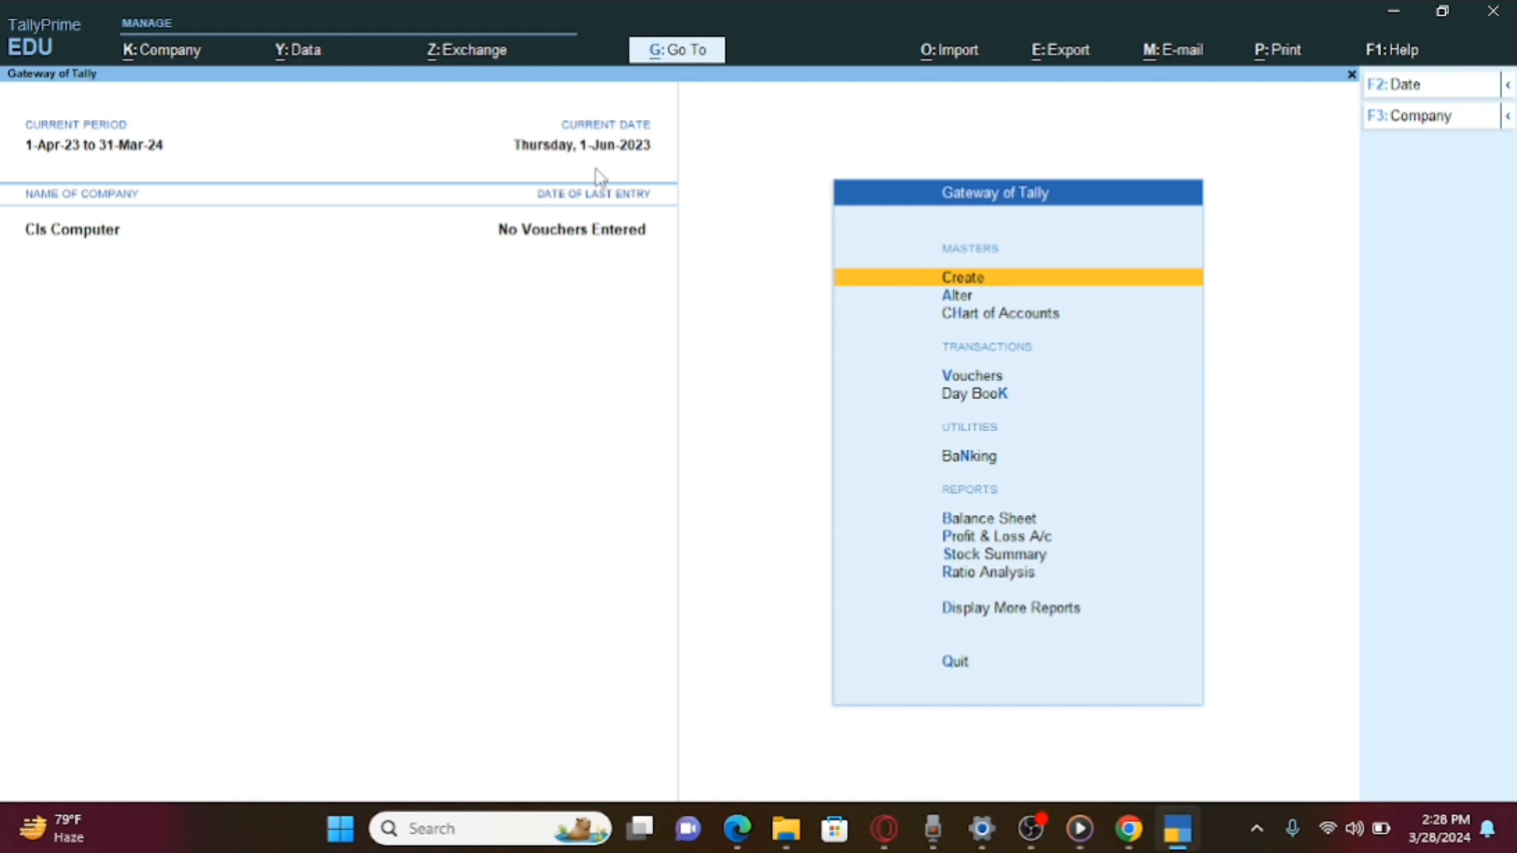
Leave the current date unchanged and load Saurya Raheja Pvt Ltd (10002) via Select Company.
{"action": "key", "text": "F2"}
{"action": "key", "text": "BackSpace"}
{"action": "key", "text": "Escape"}
{"action": "key", "text": "F3"}
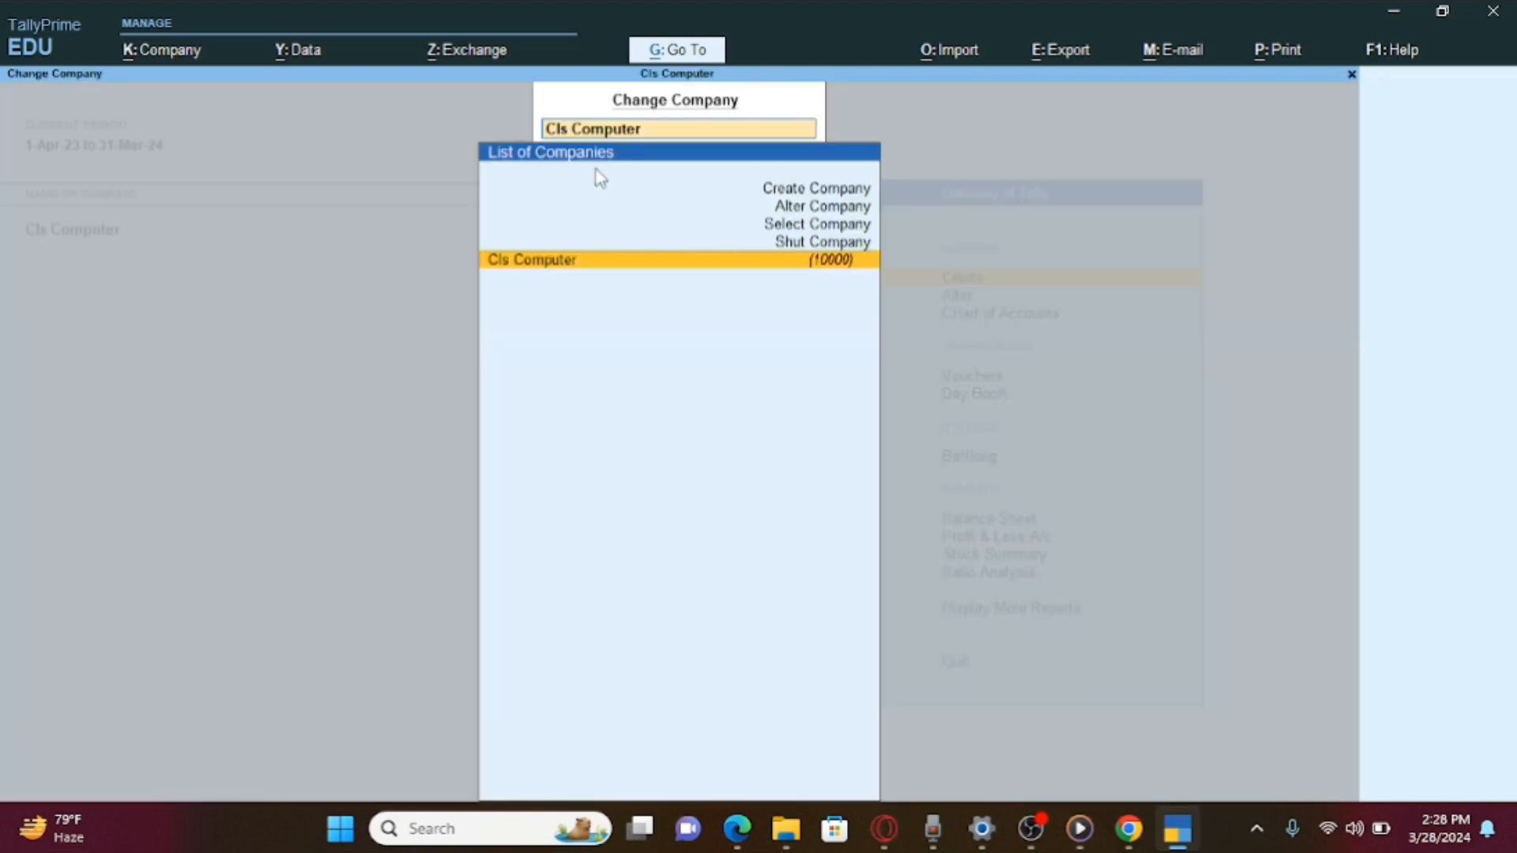
{"action": "key", "text": "Up"}
{"action": "key", "text": "Up"}
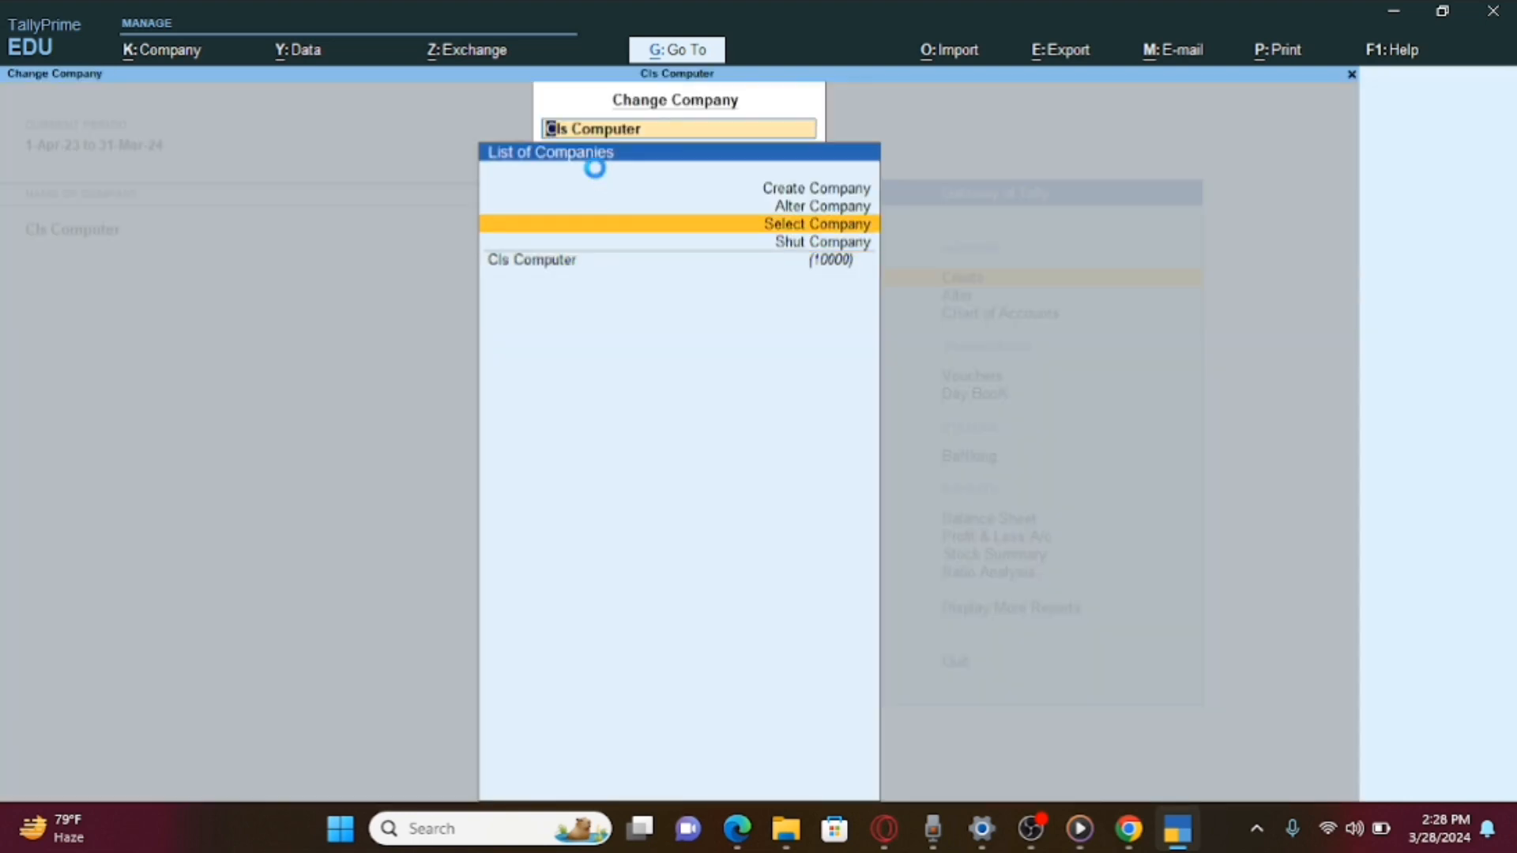
{"action": "key", "text": "Return"}
{"action": "key", "text": "Down"}
{"action": "key", "text": "Down"}
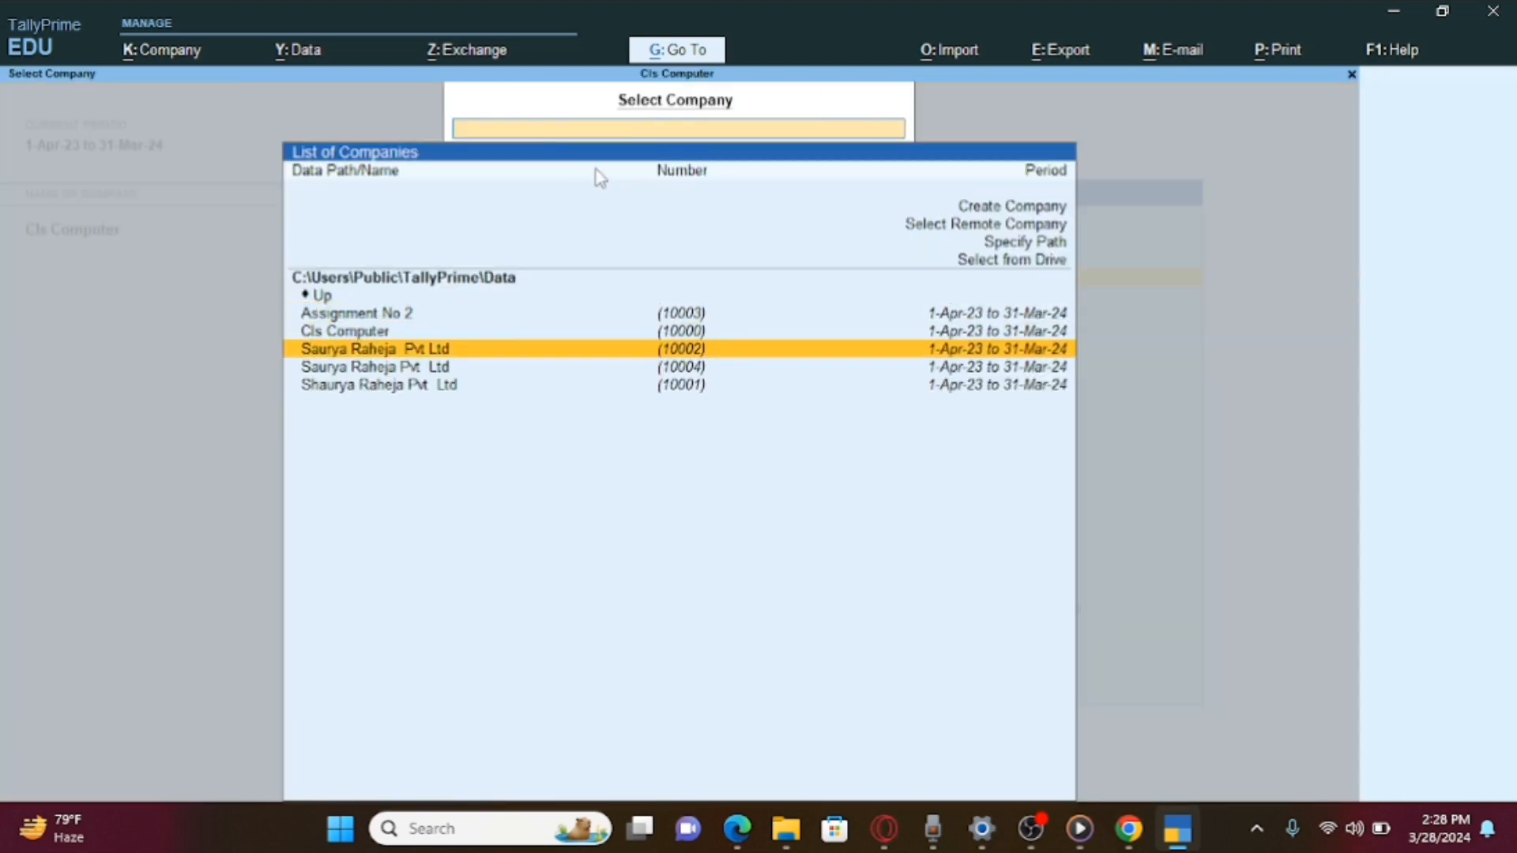
{"action": "key", "text": "Return"}
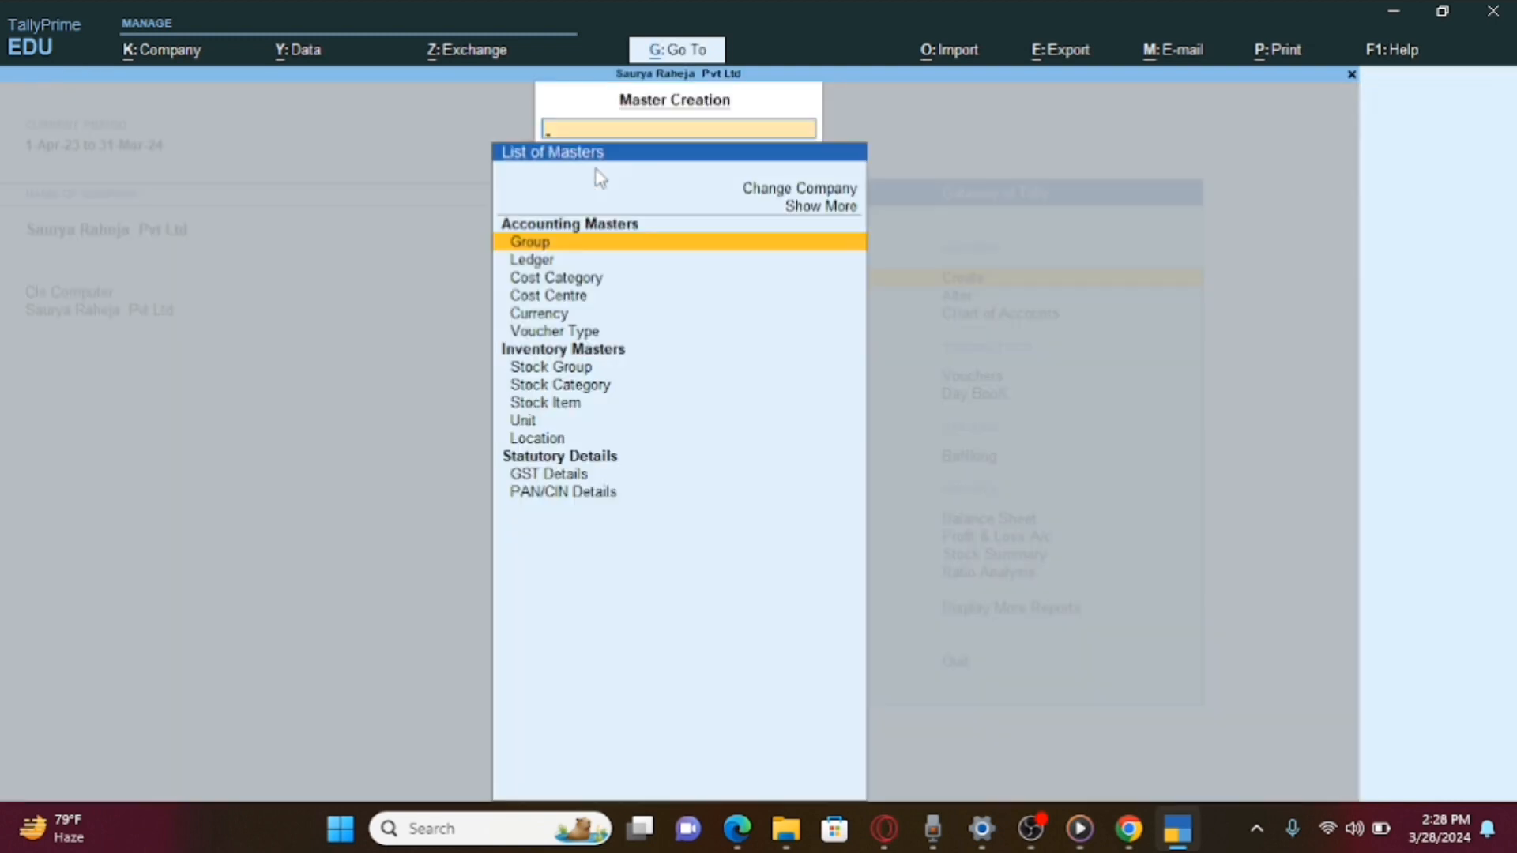
{"action": "key", "text": "Escape"}
Delete Saurya Raheja Pvt Ltd from Alter Company, confirming the deletion.
{"action": "key", "text": "F3"}
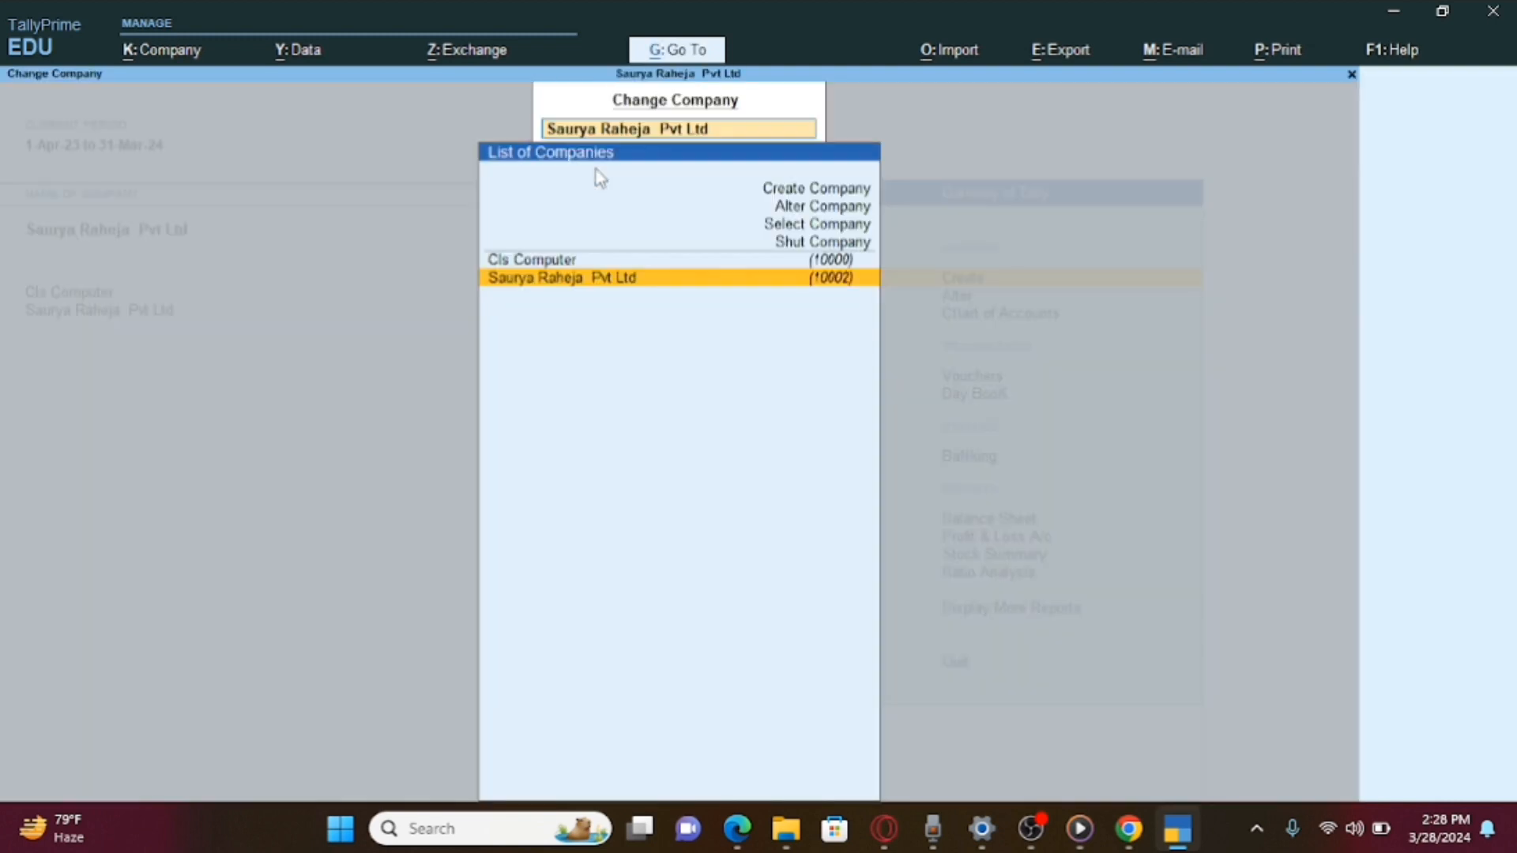
{"action": "key", "text": "Up"}
{"action": "key", "text": "Up"}
{"action": "key", "text": "Up"}
{"action": "key", "text": "Up"}
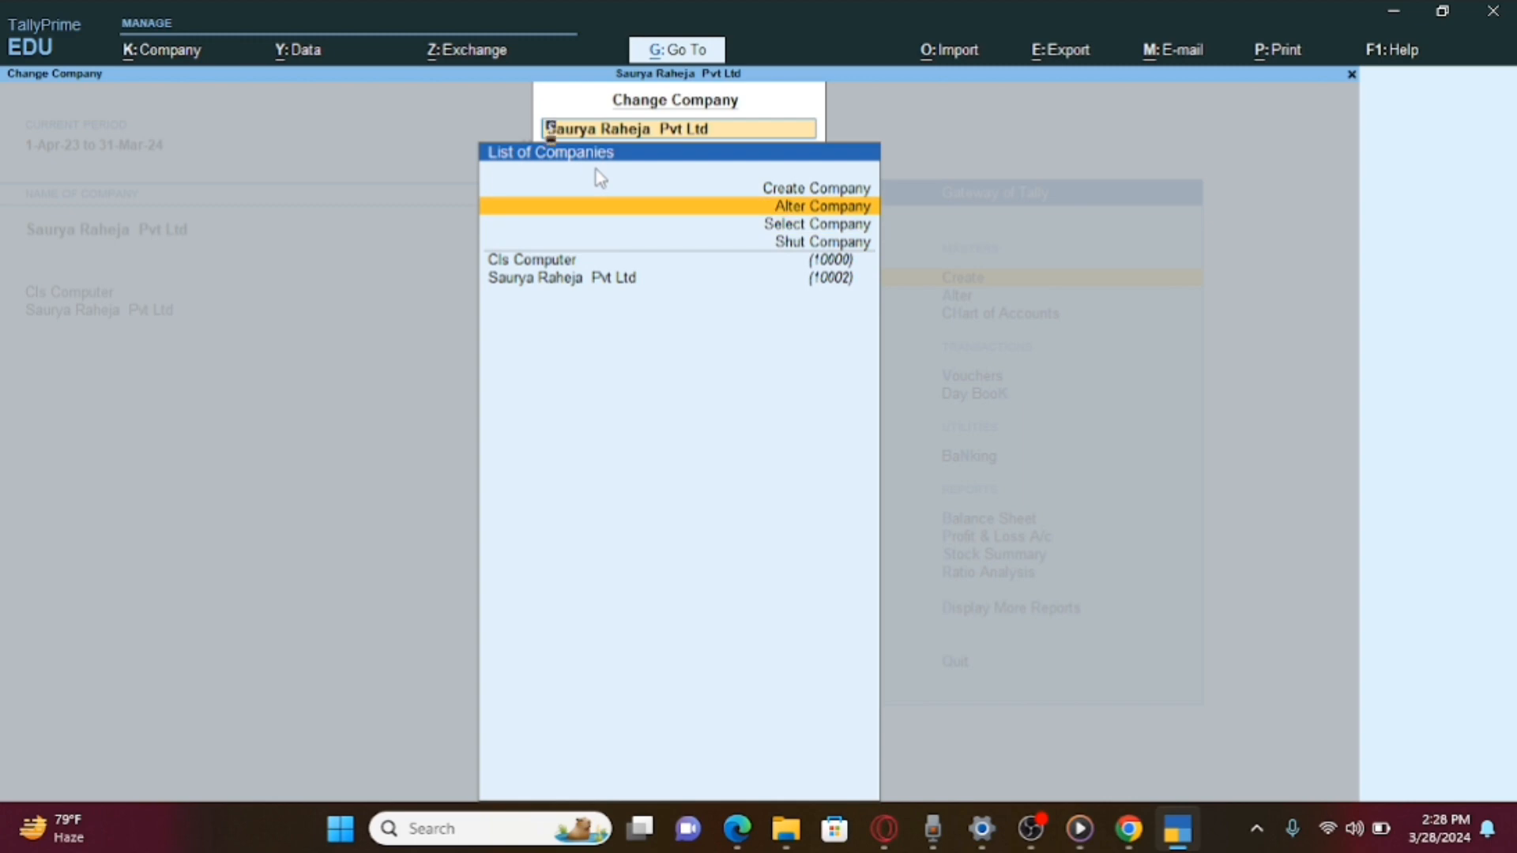
{"action": "key", "text": "Return"}
{"action": "key", "text": "Return"}
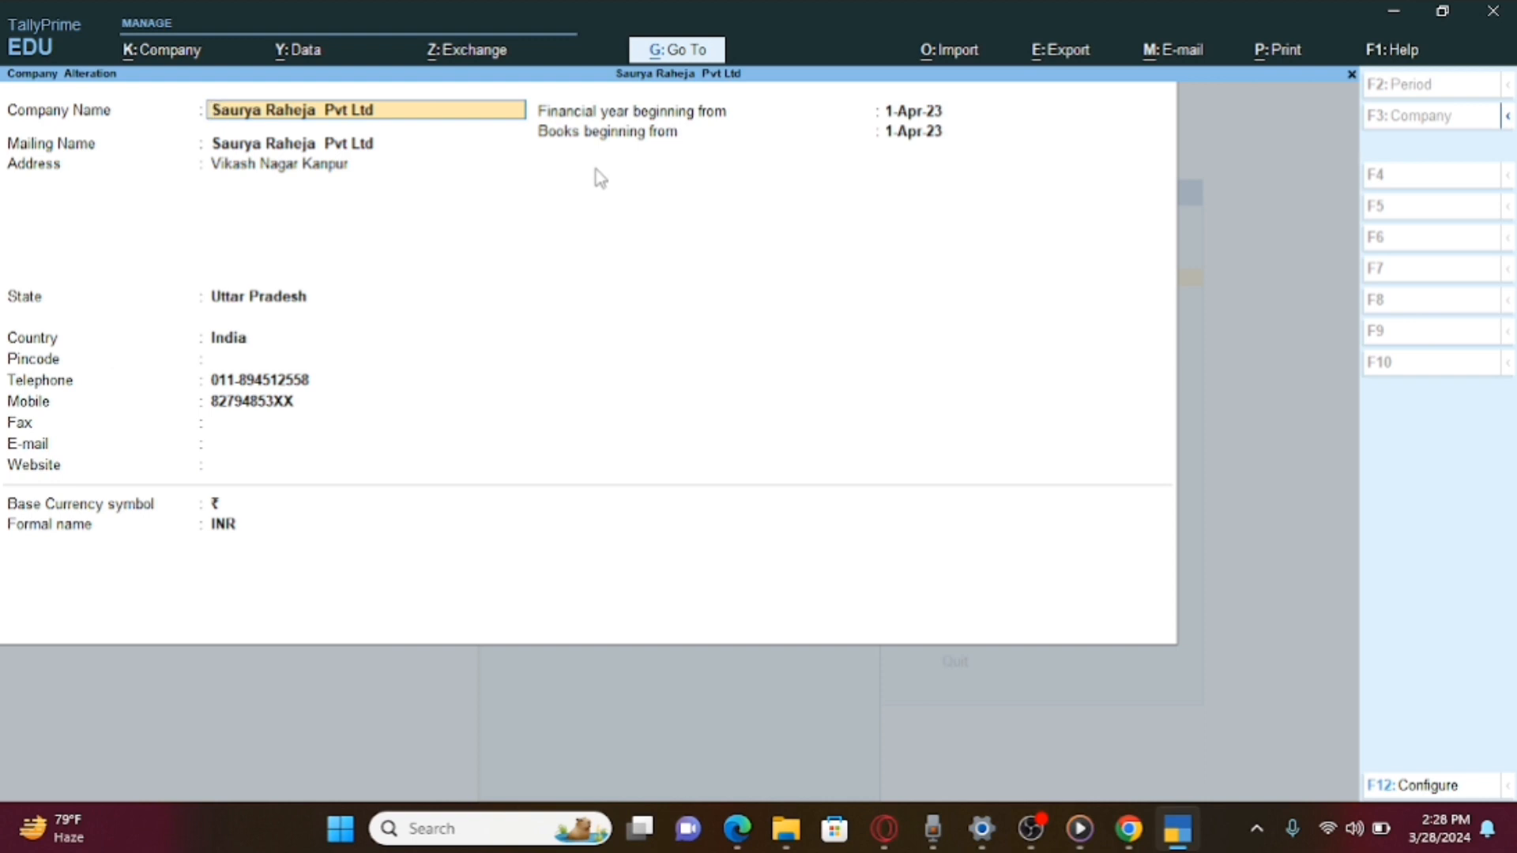
{"action": "key", "text": "alt+d"}
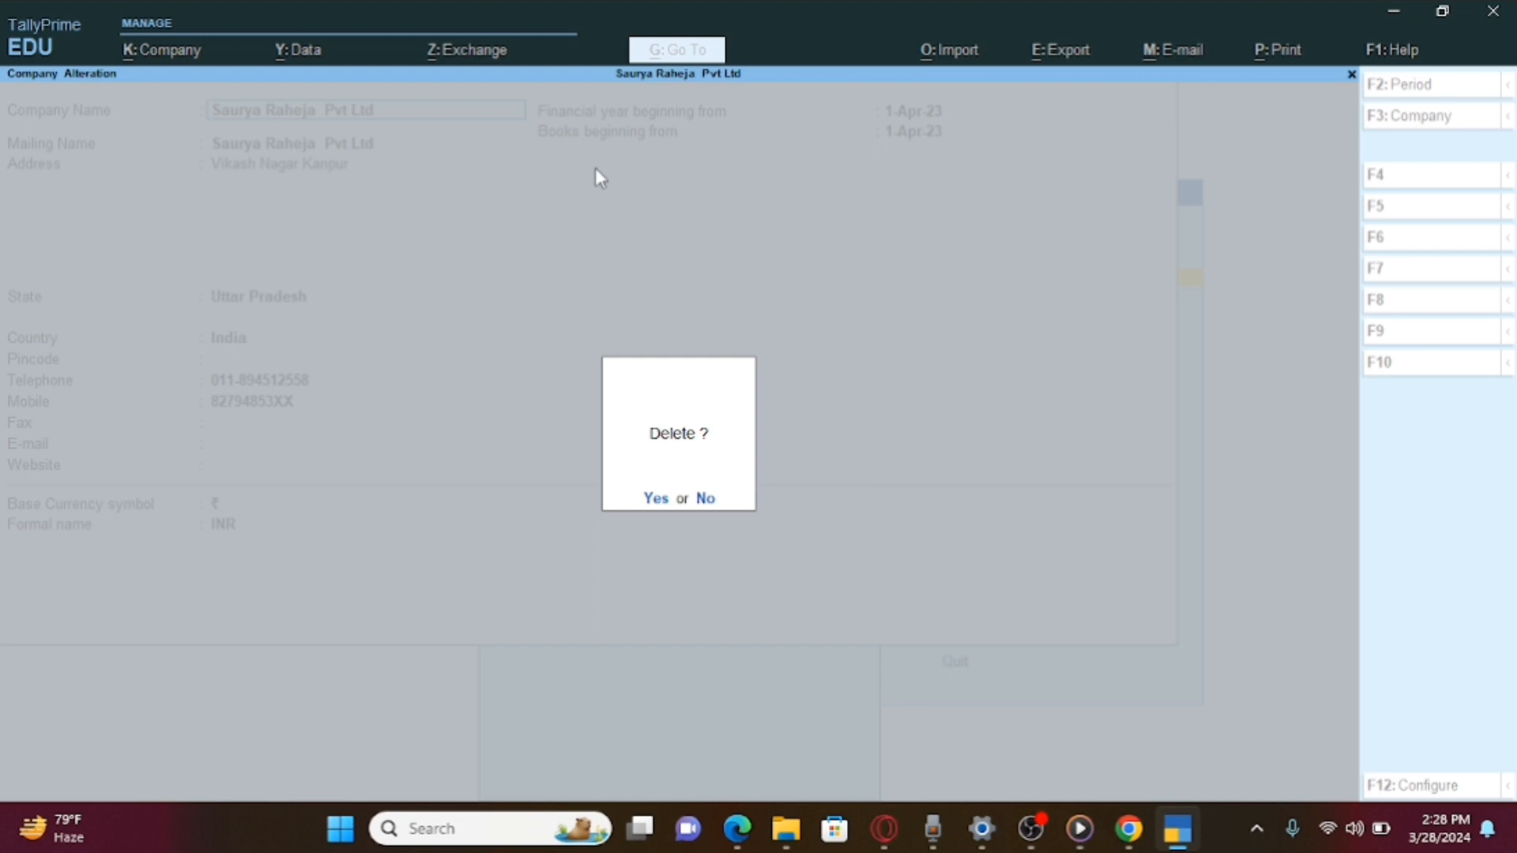
{"action": "key", "text": "y"}
{"action": "key", "text": "y"}
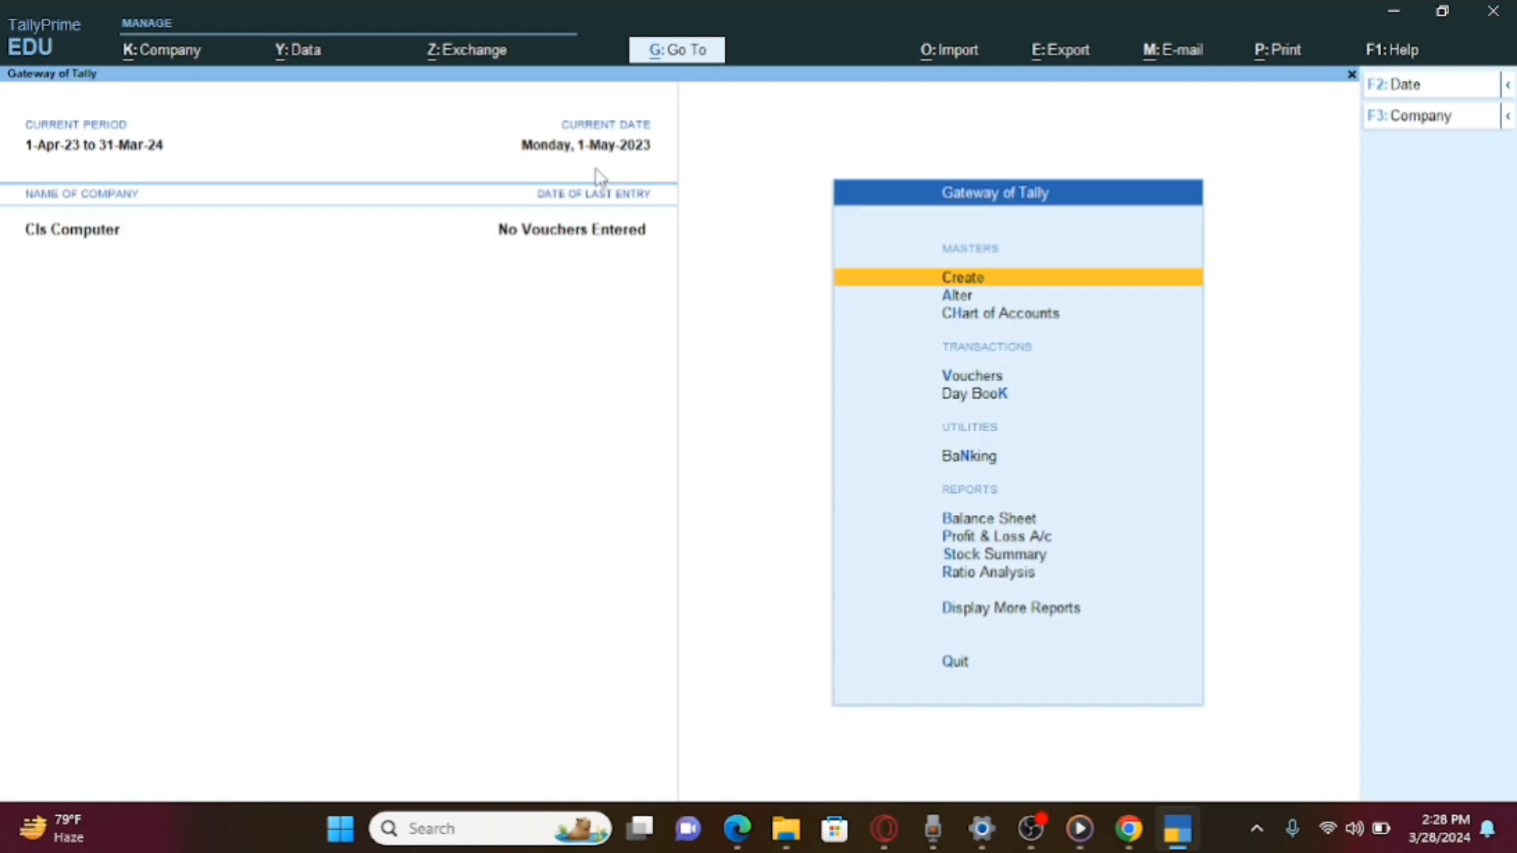